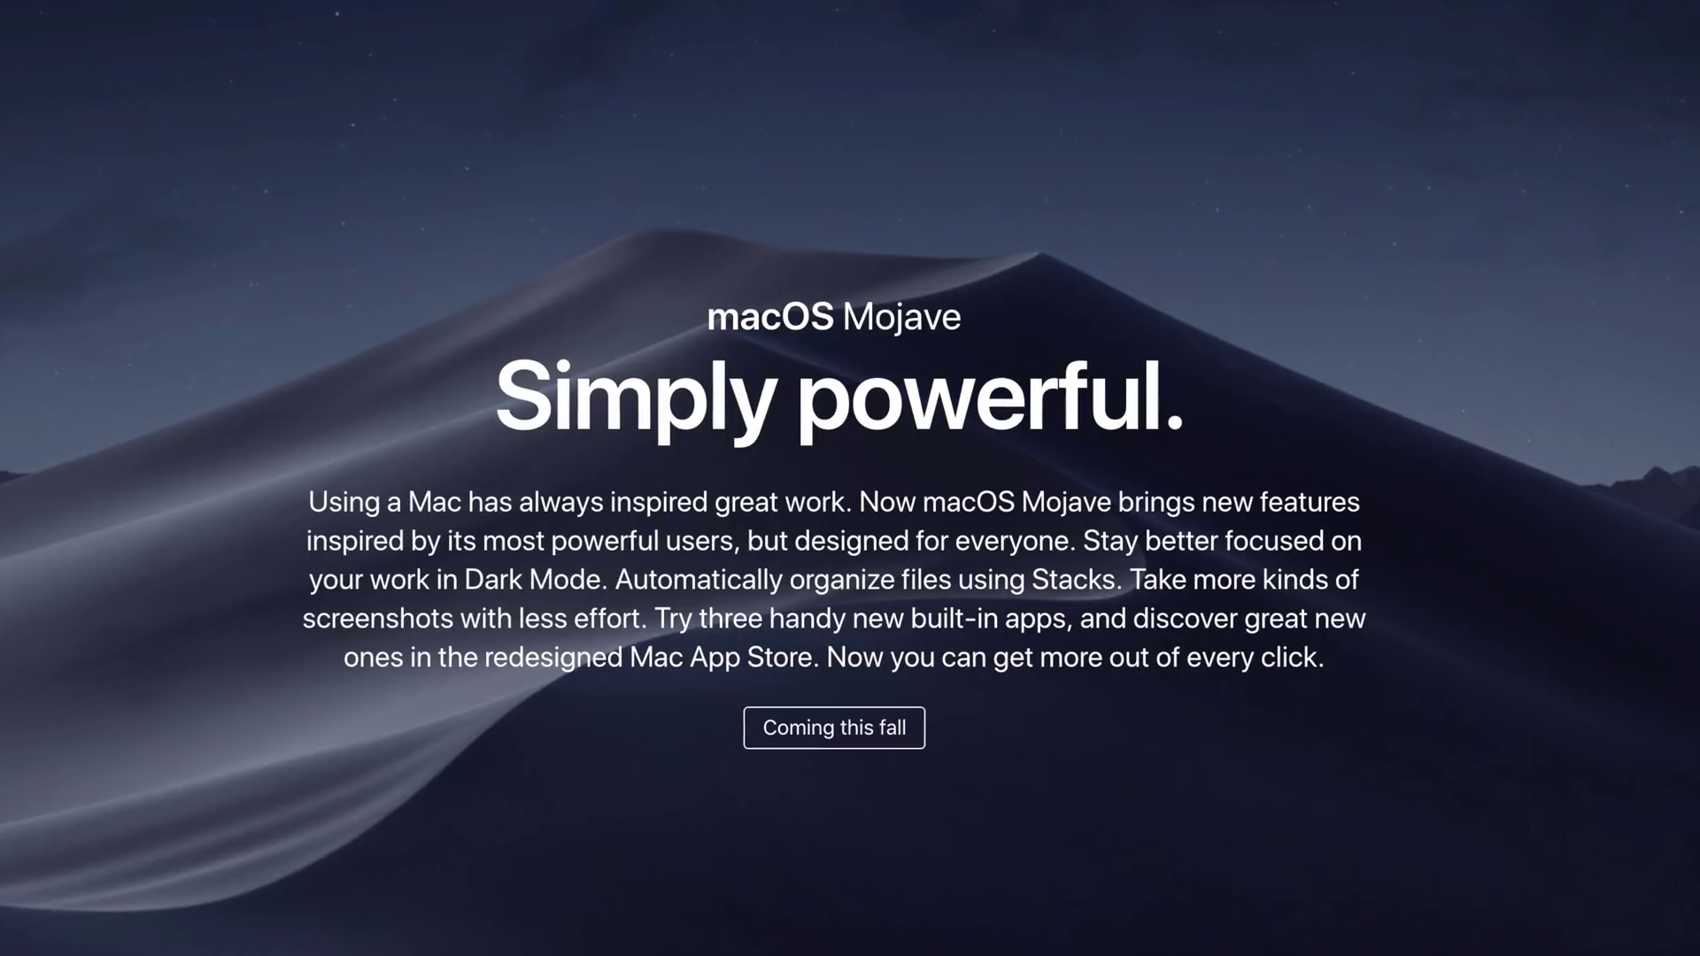
Scroll the Mojave page through the Gallery View, Quick Actions, Markup and screenshot toolbar sections
scroll(1317, 554, "down", 5)
scroll(1317, 554, "down", 2)
scroll(1319, 556, "down", 5)
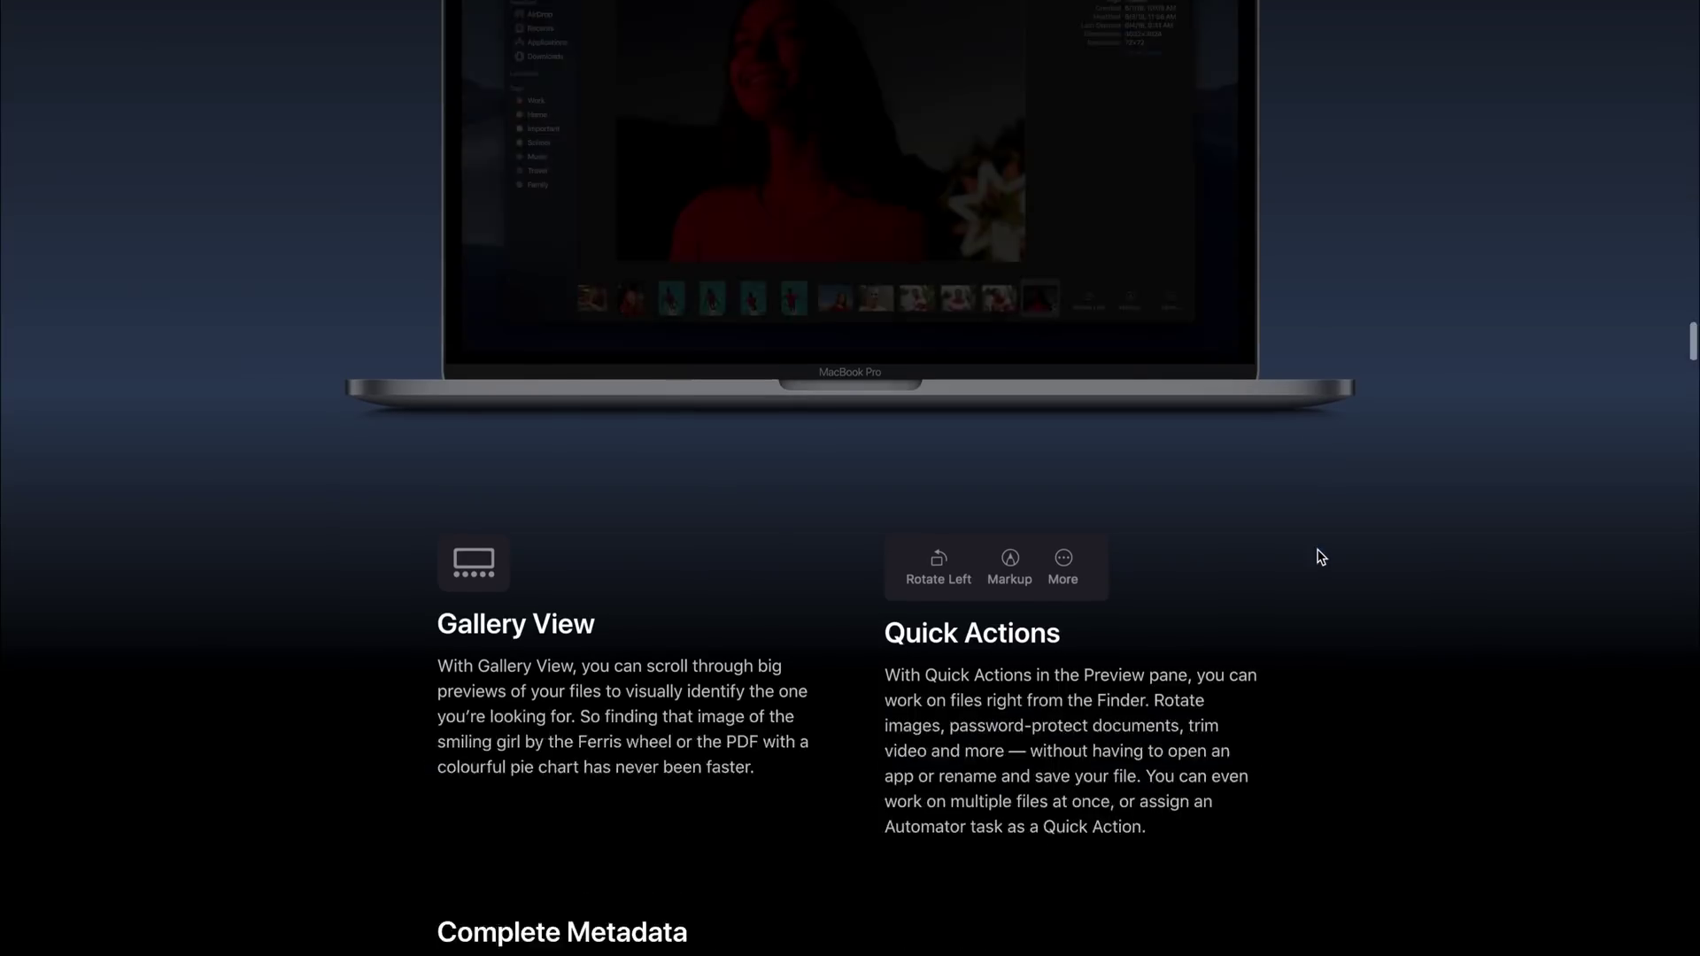
scroll(1319, 556, "down", 5)
scroll(1319, 556, "down", 5)
scroll(1320, 556, "down", 5)
scroll(1319, 556, "down", 3)
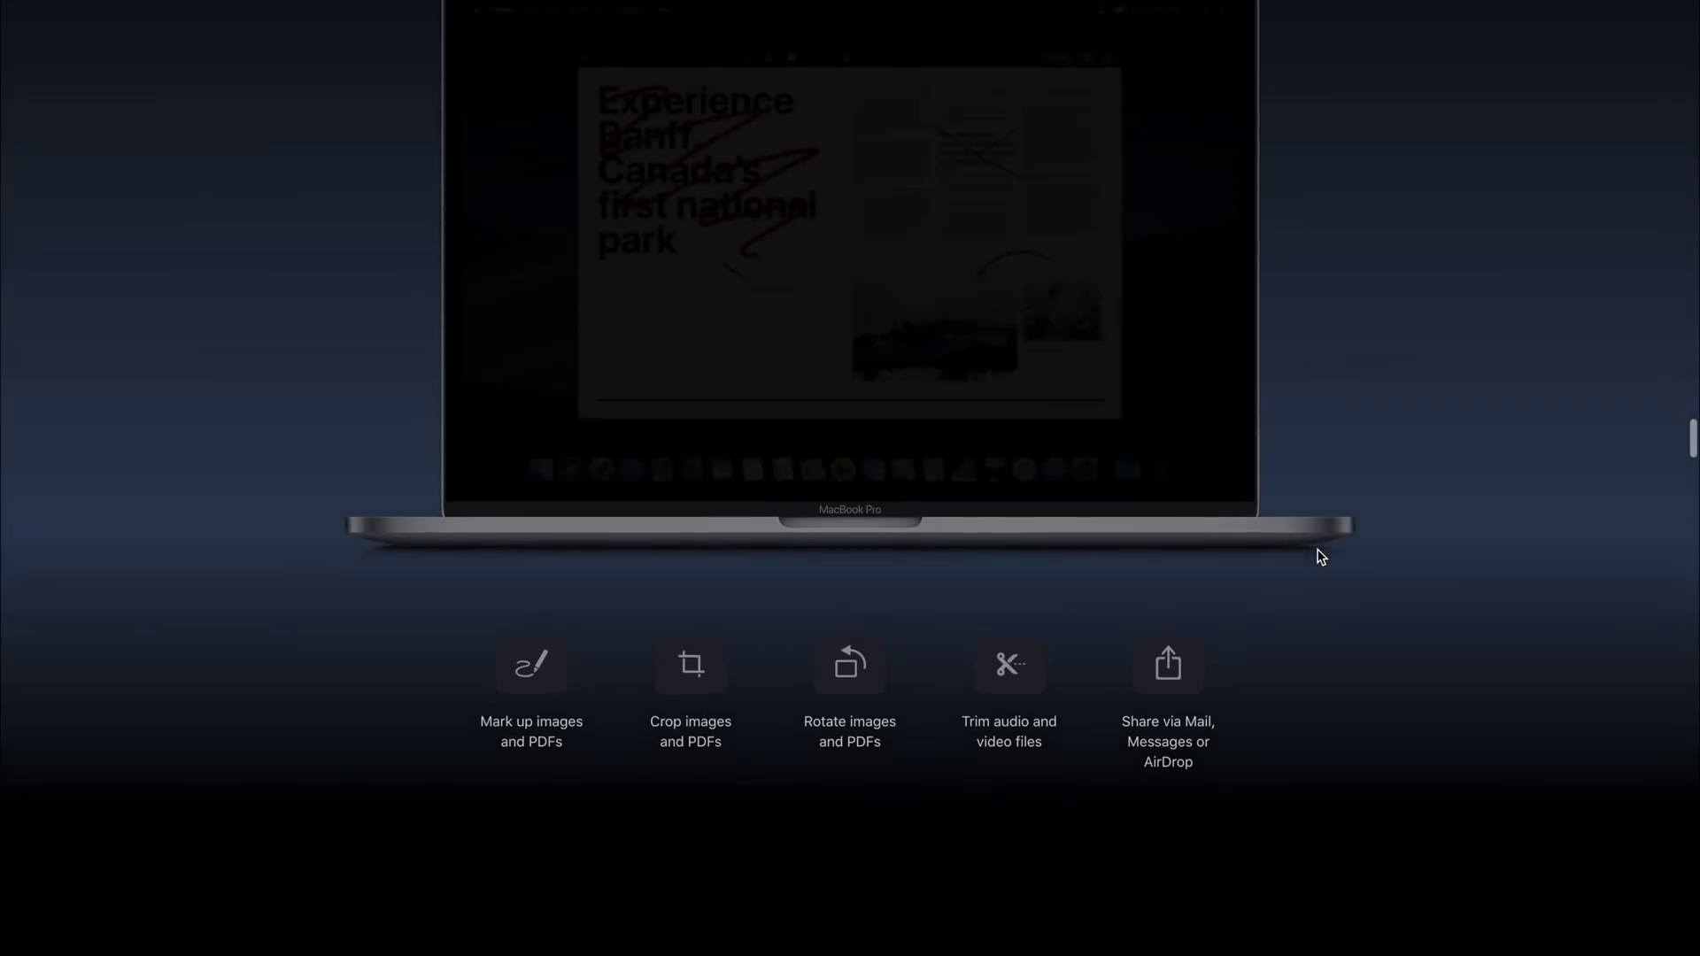
scroll(1320, 556, "down", 5)
scroll(1319, 556, "down", 3)
scroll(1319, 556, "down", 3)
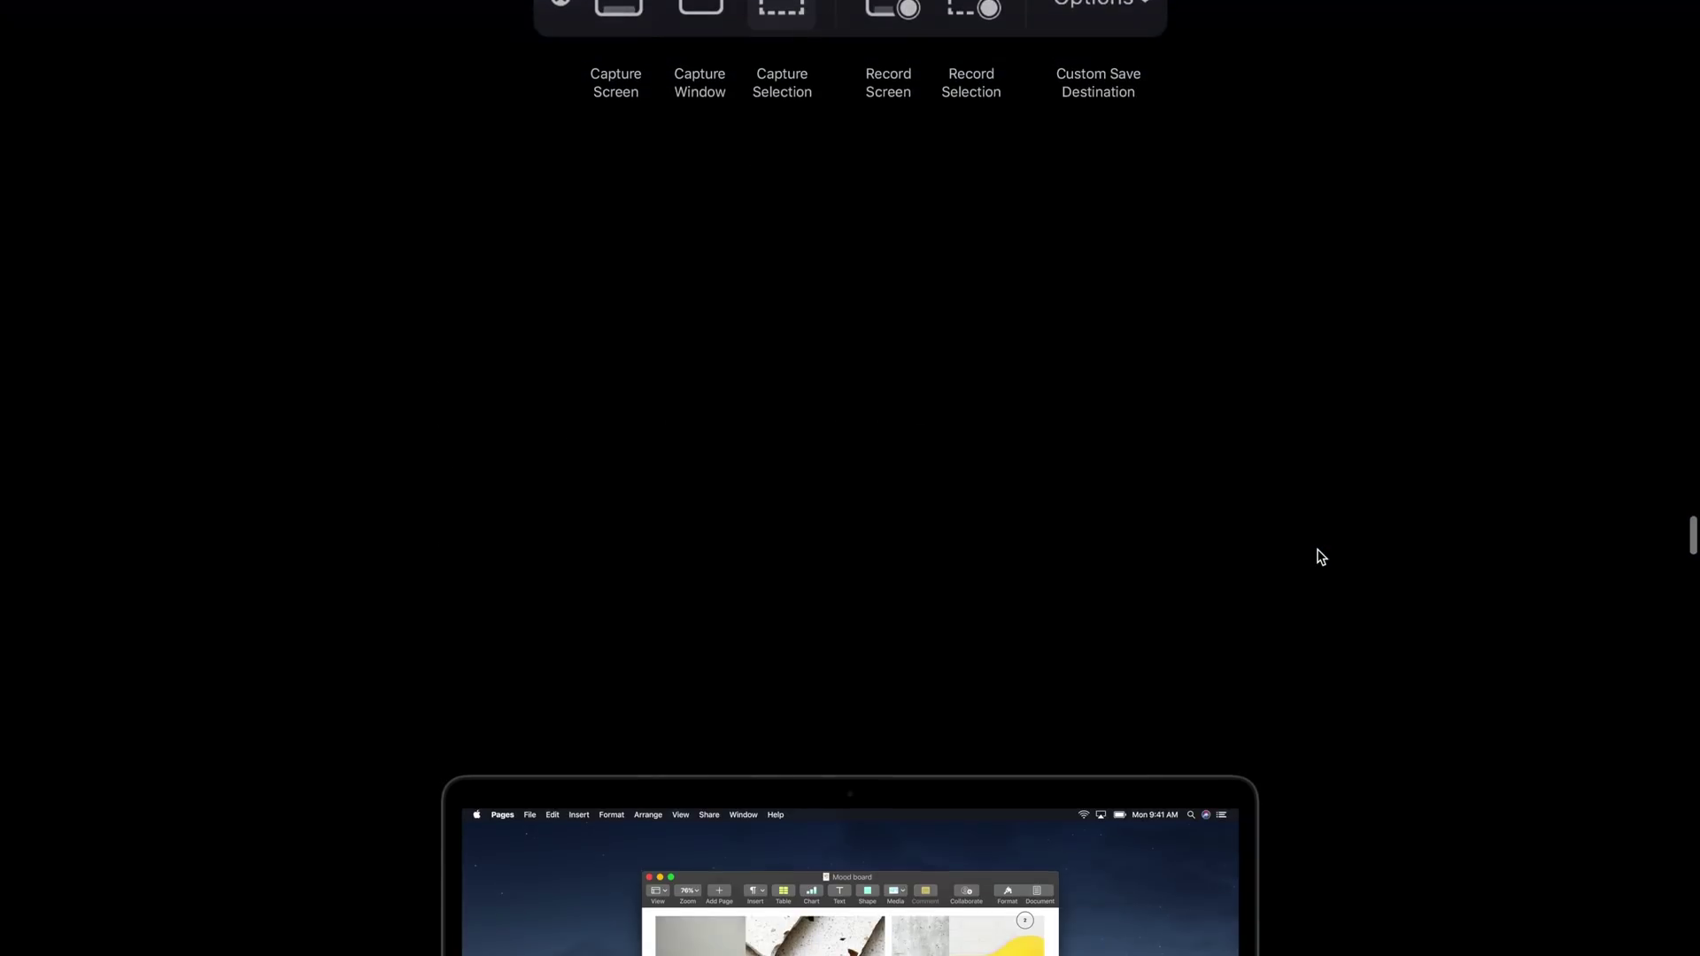
scroll(1319, 556, "down", 5)
scroll(1317, 558, "down", 3)
scroll(1316, 558, "down", 5)
scroll(1283, 567, "down", 2)
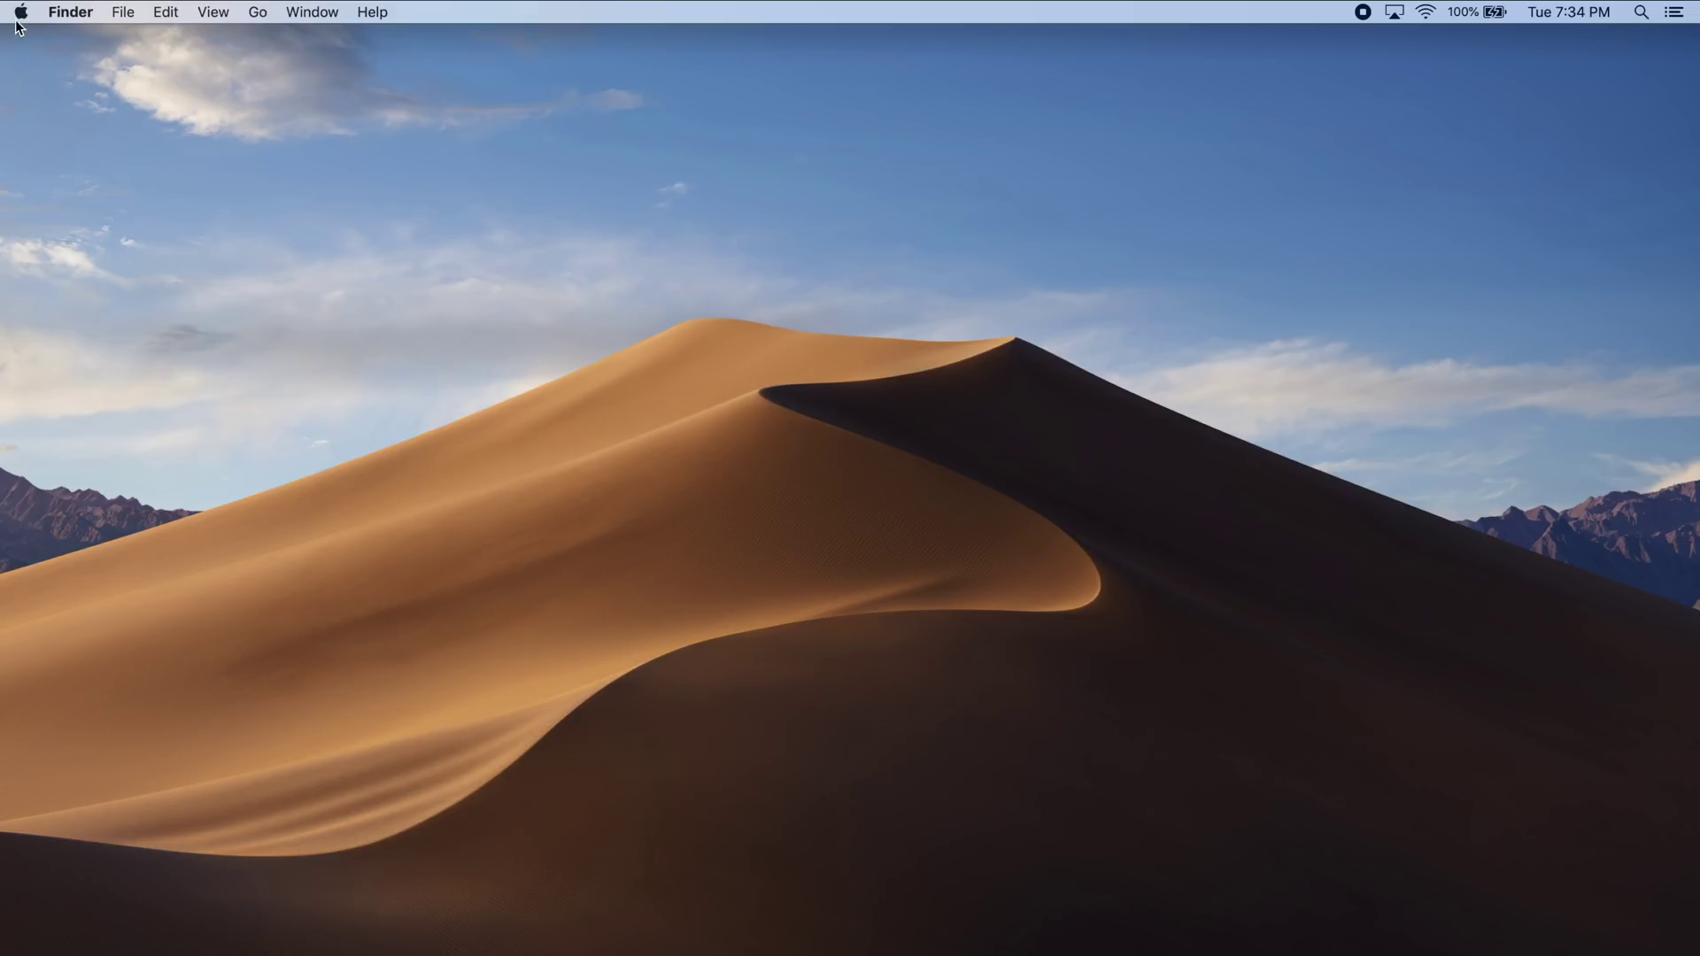
Choose the Dark appearance in System Preferences' General pane
left_click(22, 13)
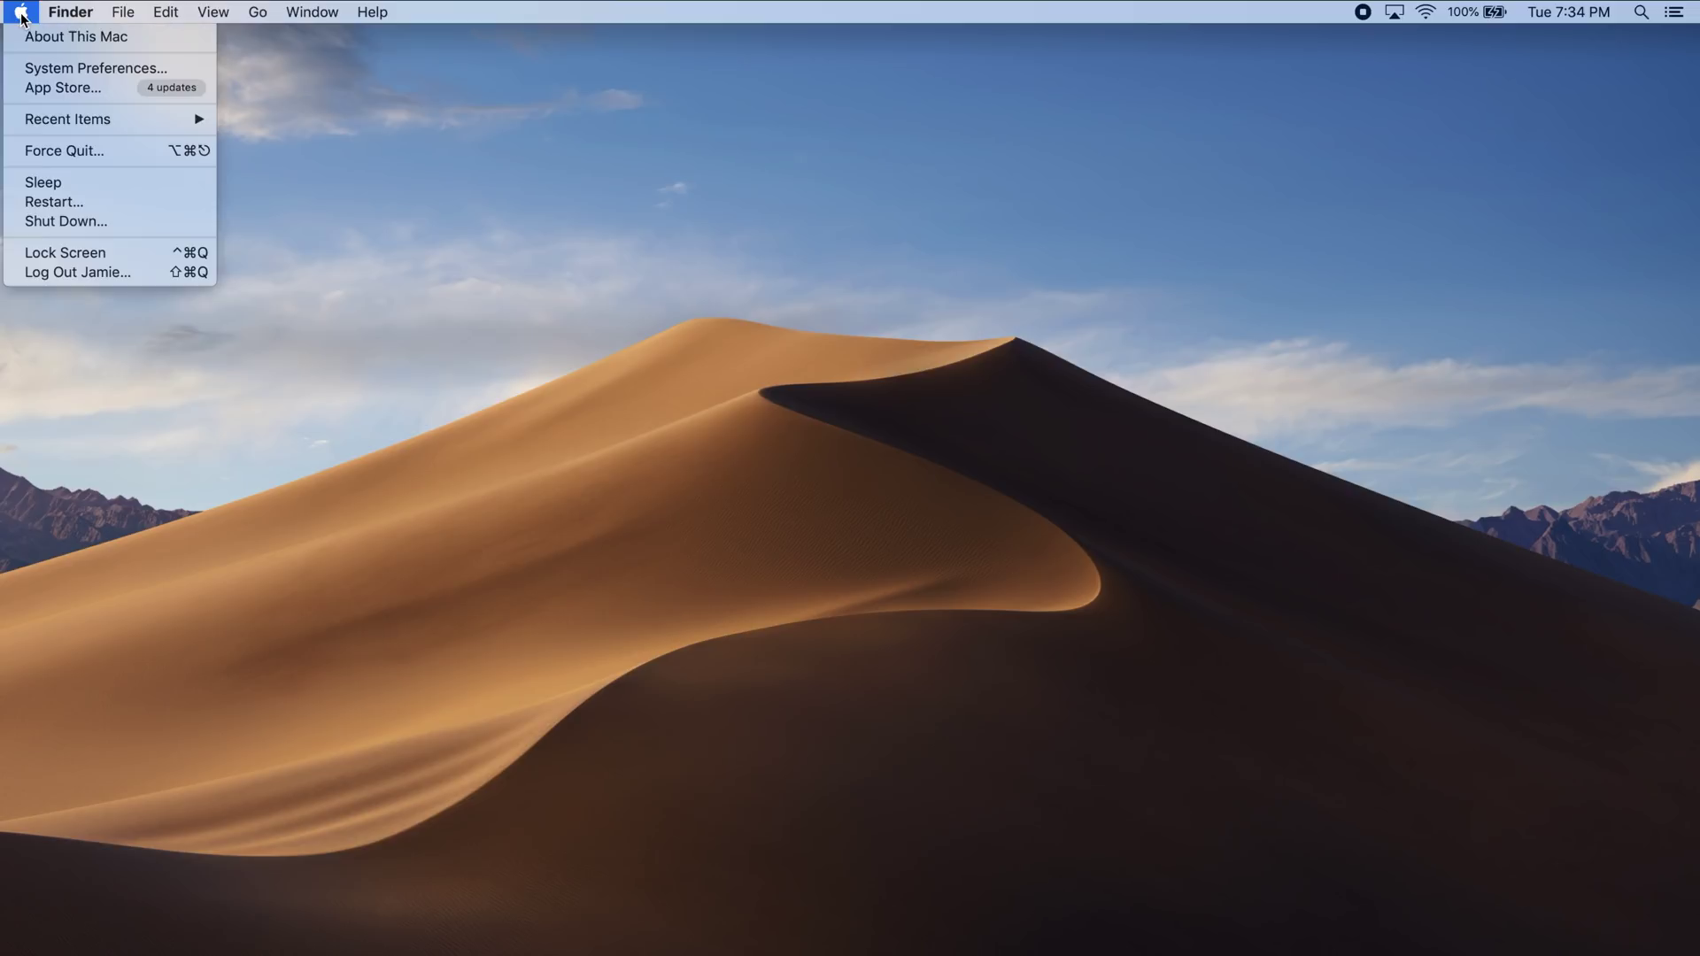
left_click(64, 76)
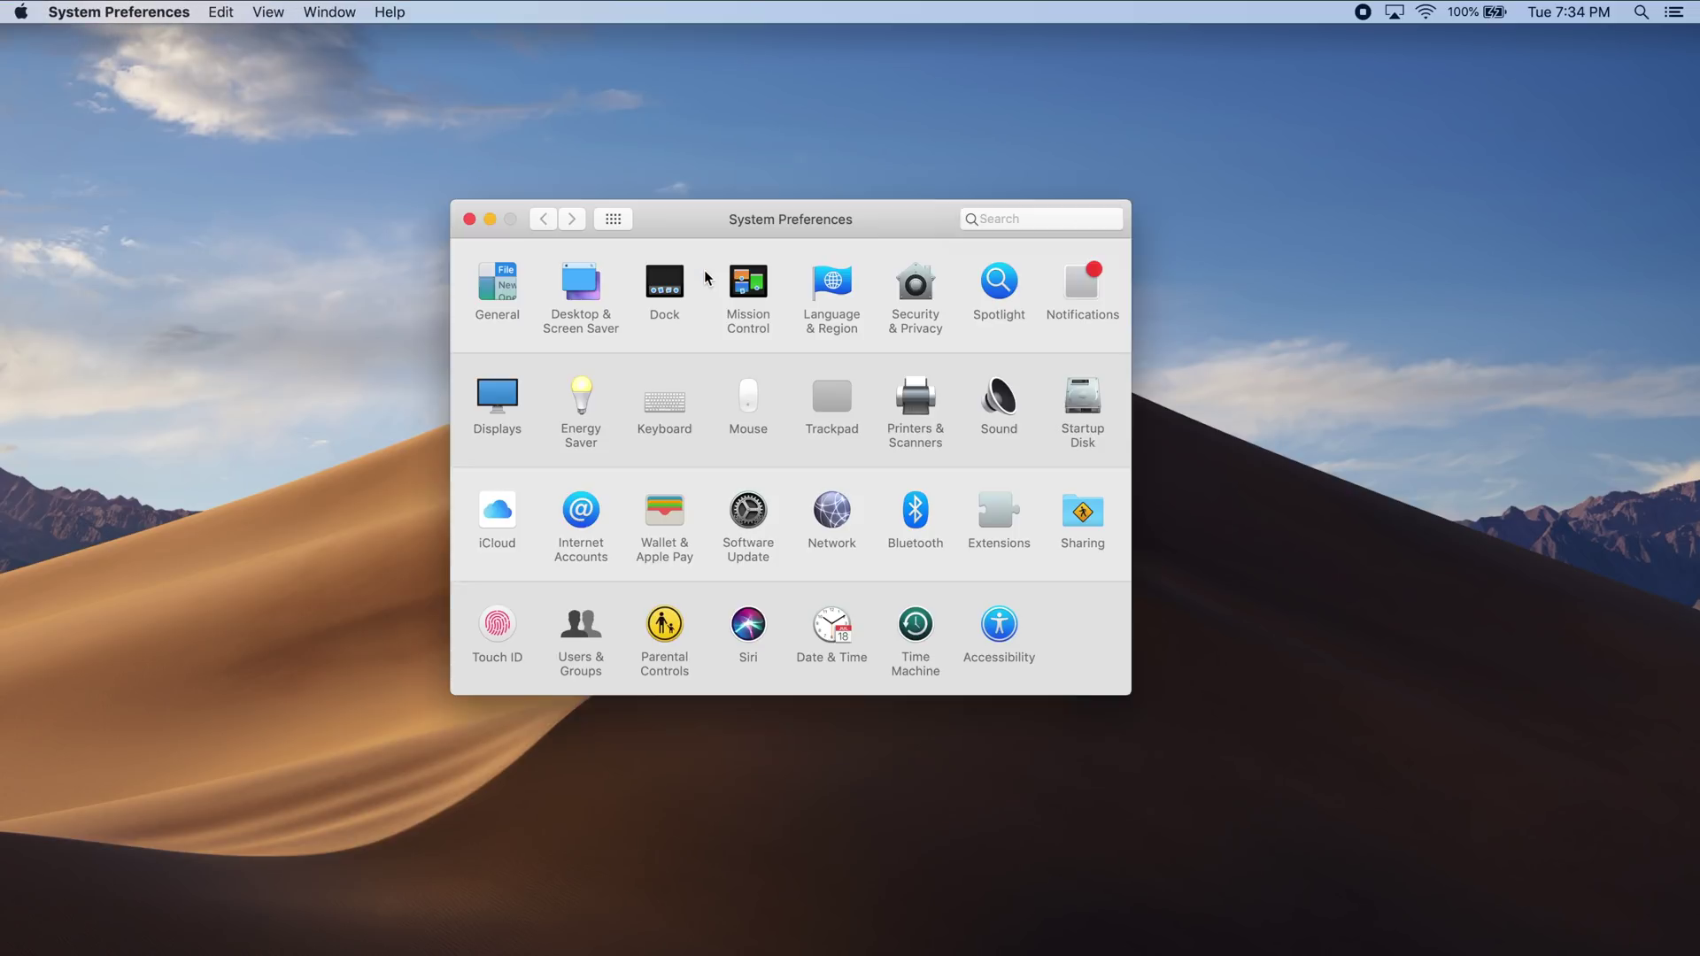
left_click(493, 289)
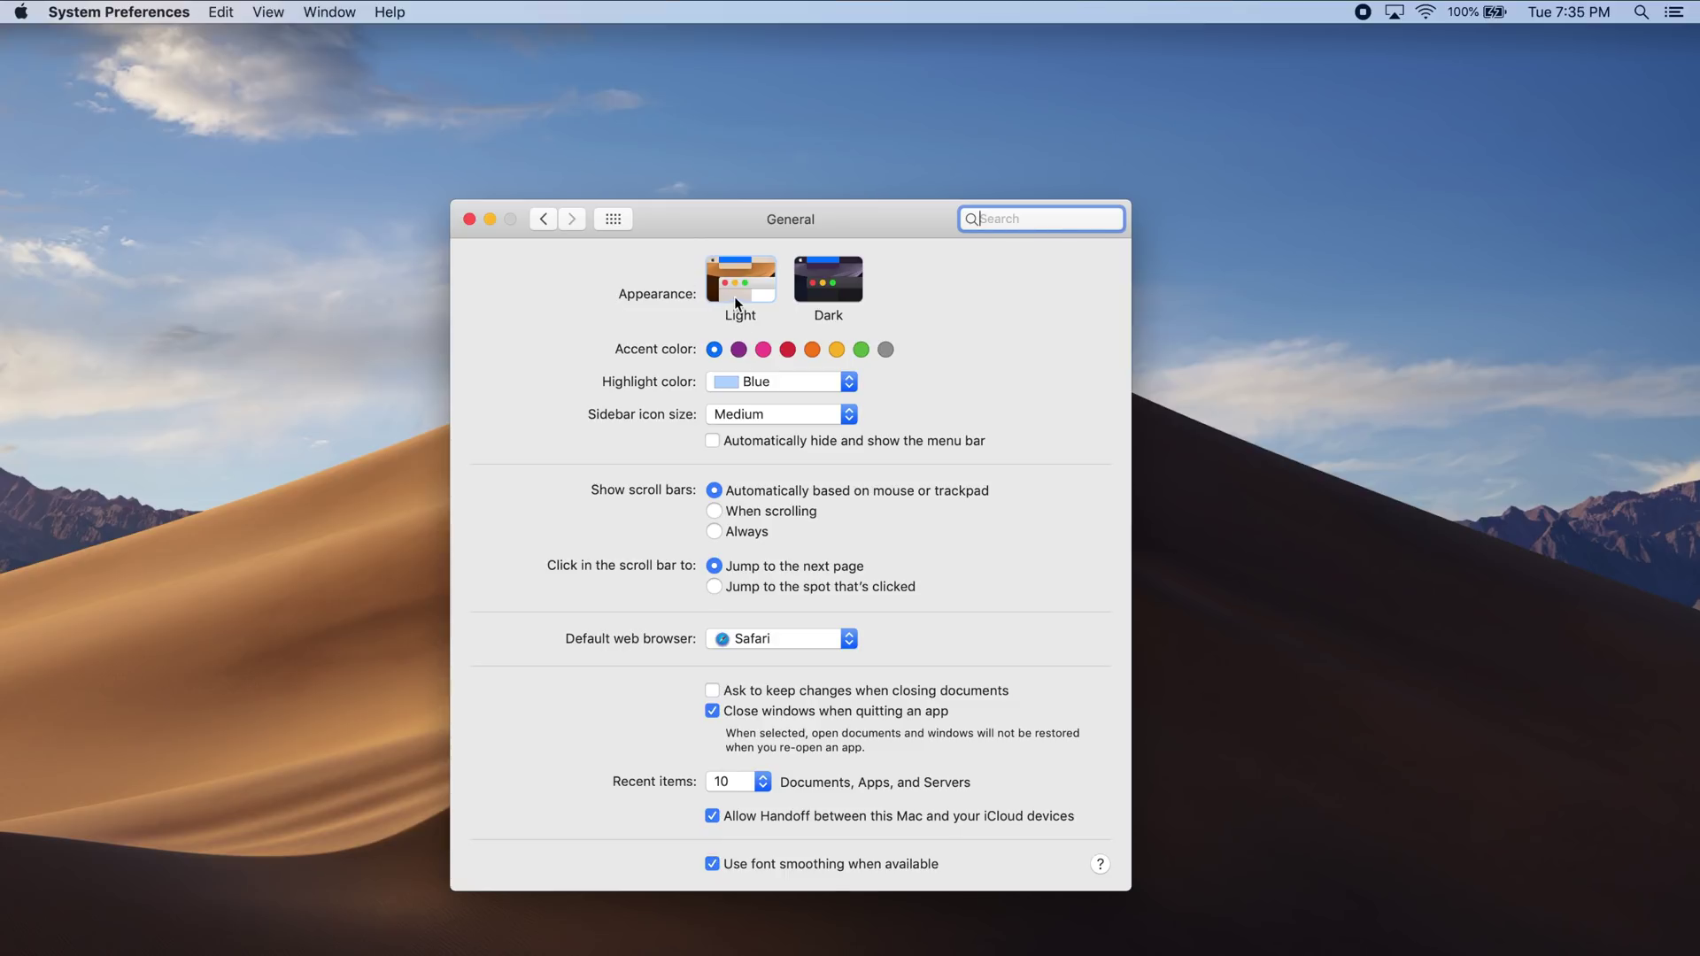
left_click(807, 284)
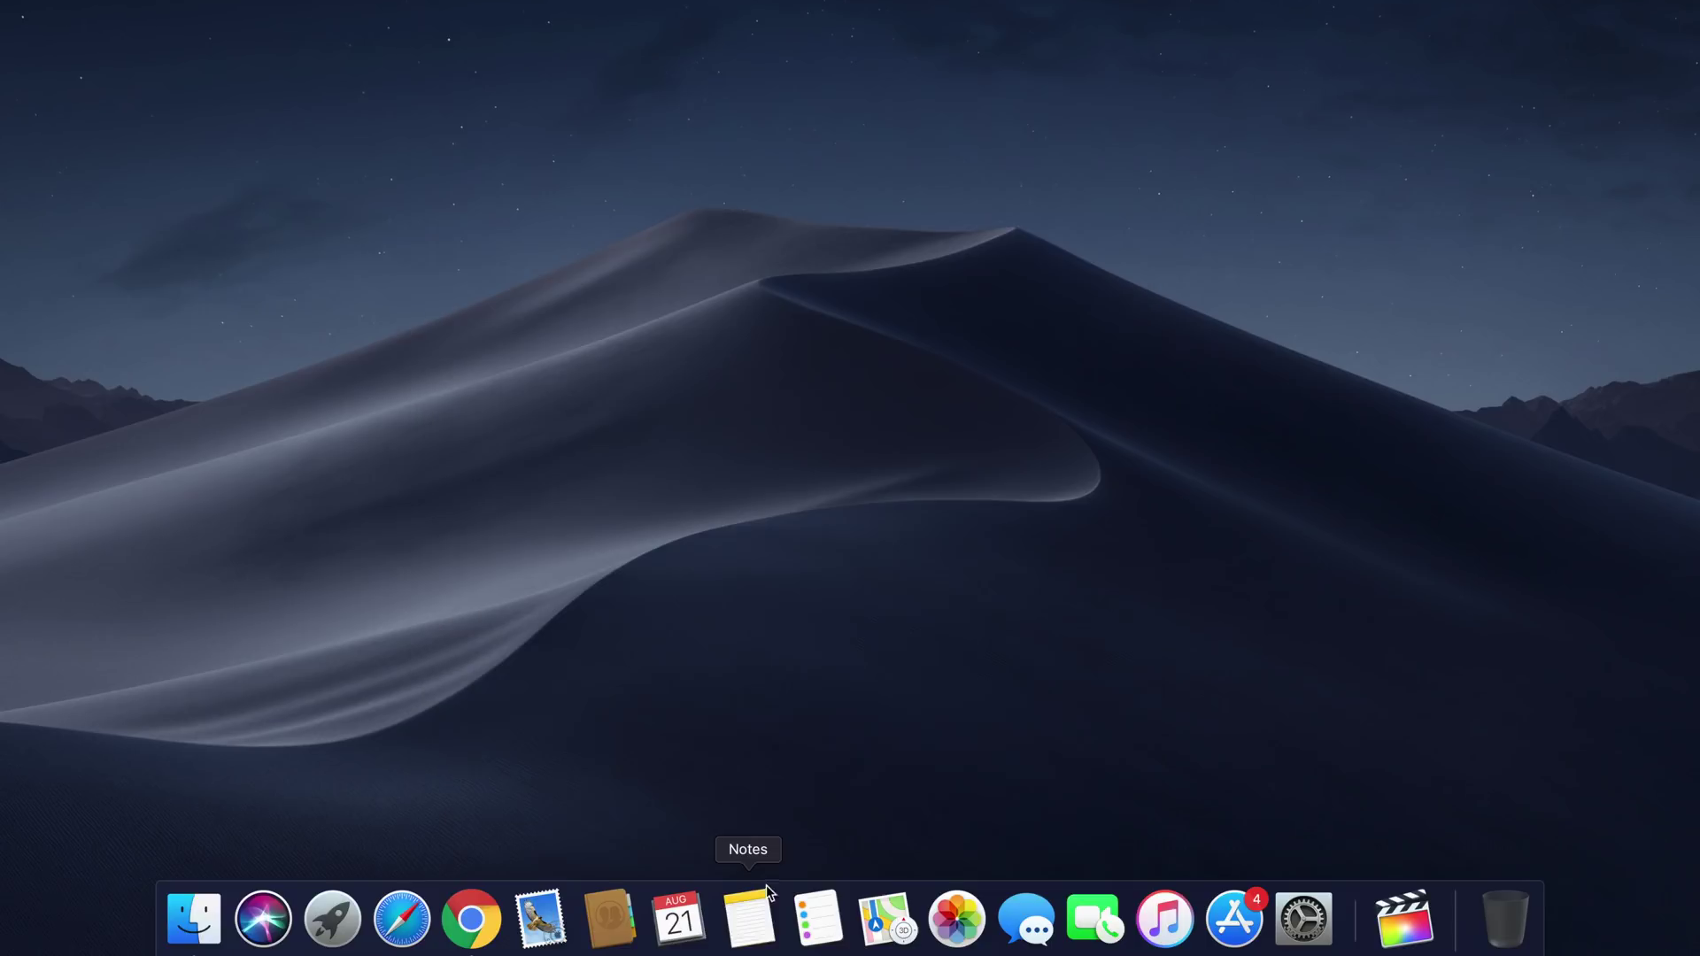
left_click(748, 912)
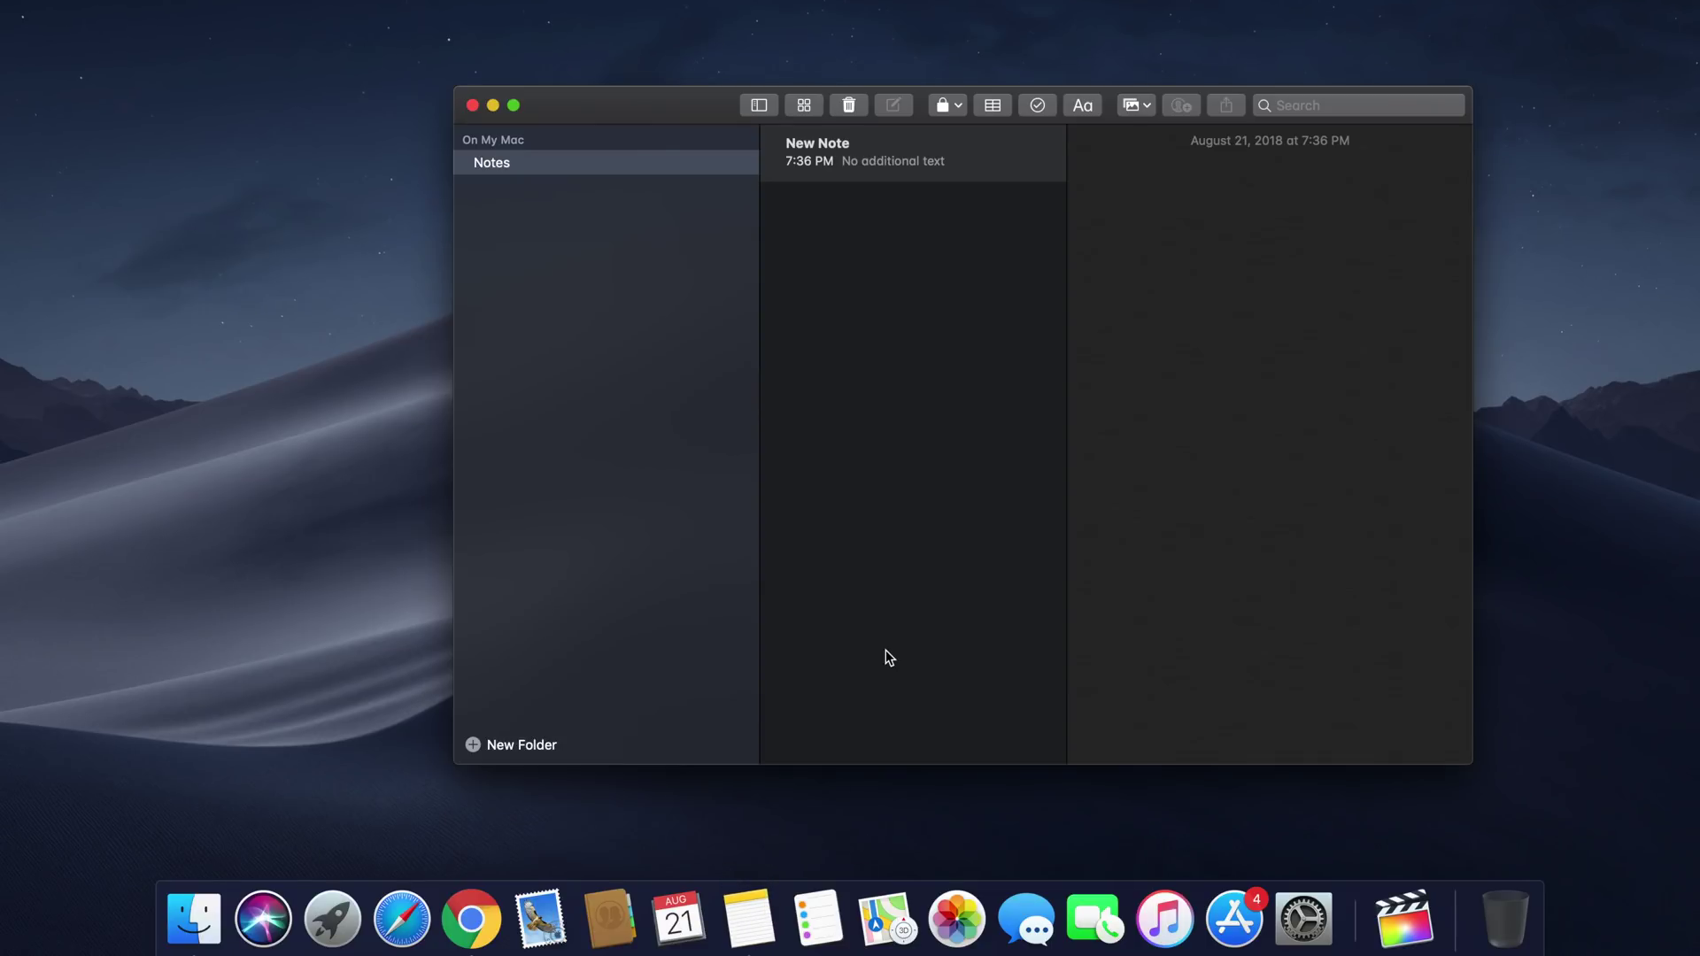
left_click(1281, 367)
left_click(473, 105)
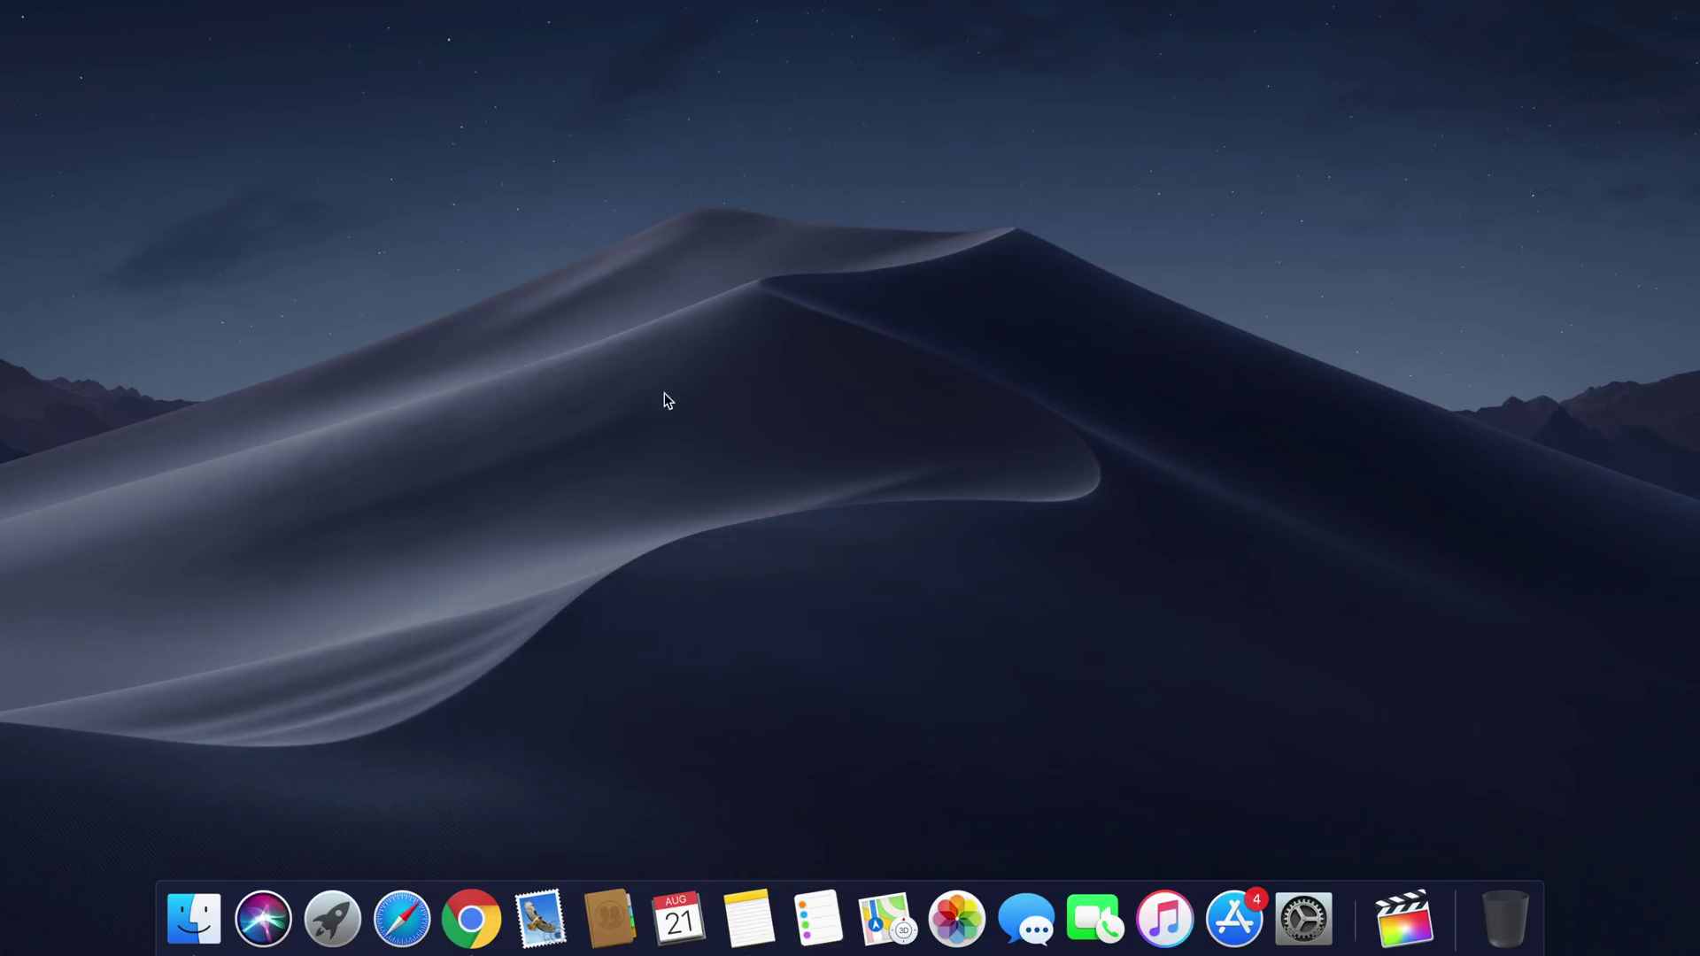
left_click(695, 892)
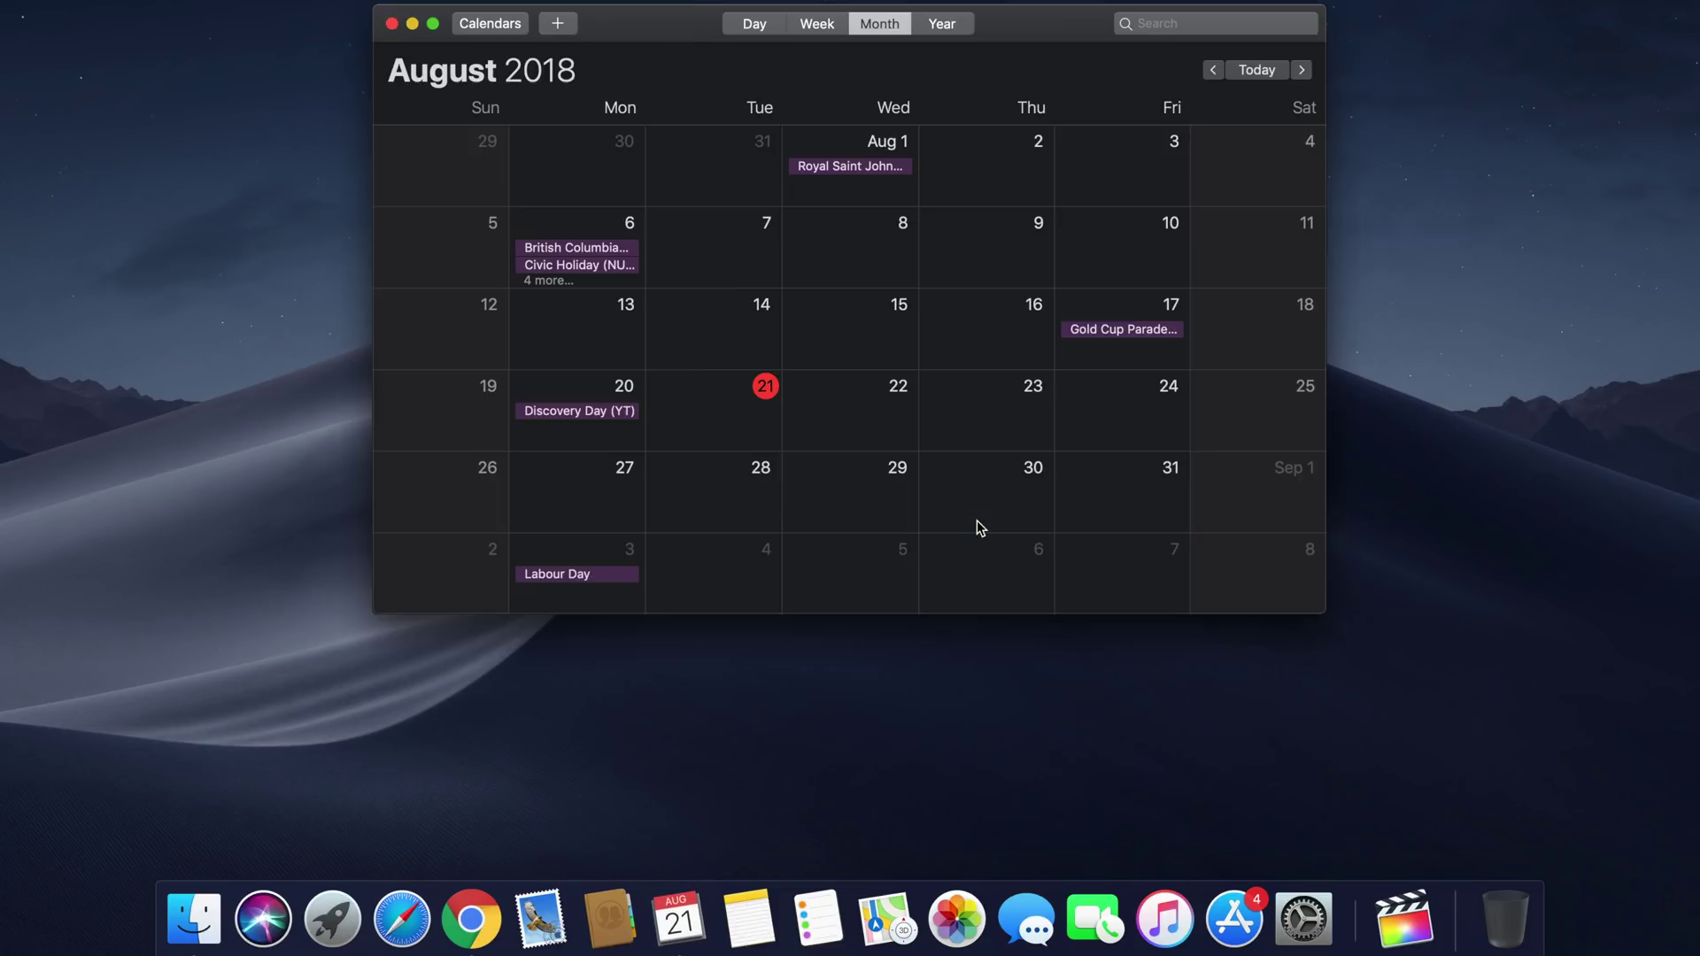
scroll(981, 527, "down", 3)
scroll(981, 525, "down", 1)
scroll(981, 524, "down", 2)
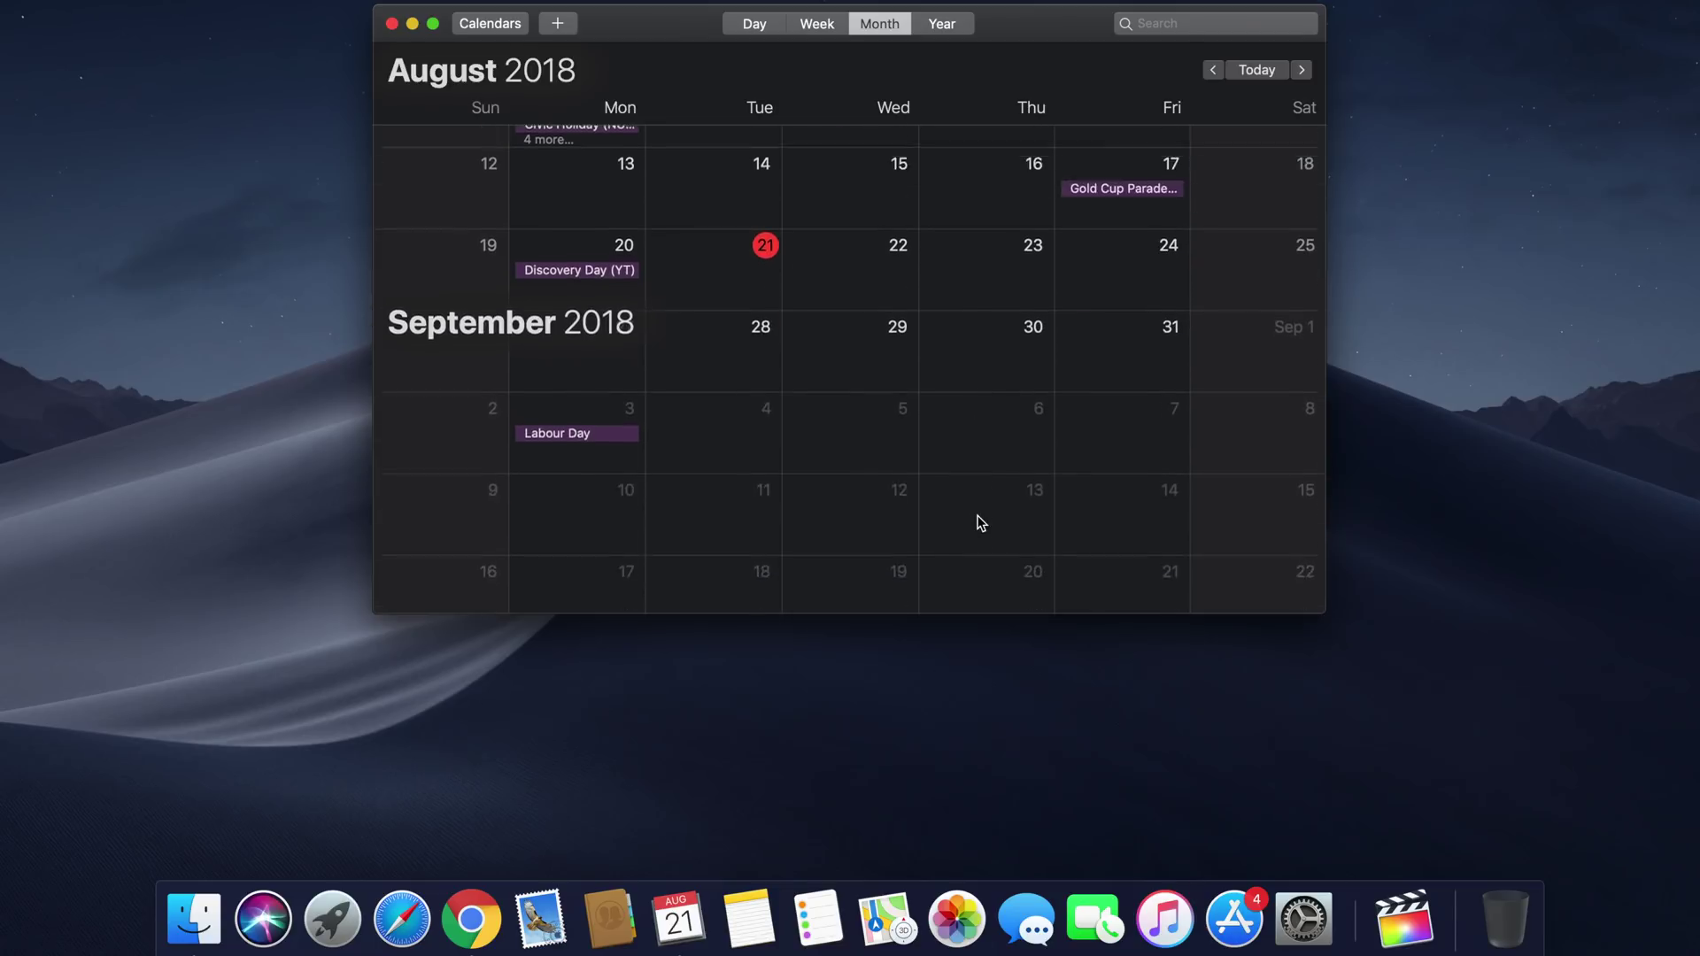
scroll(981, 522, "down", 5)
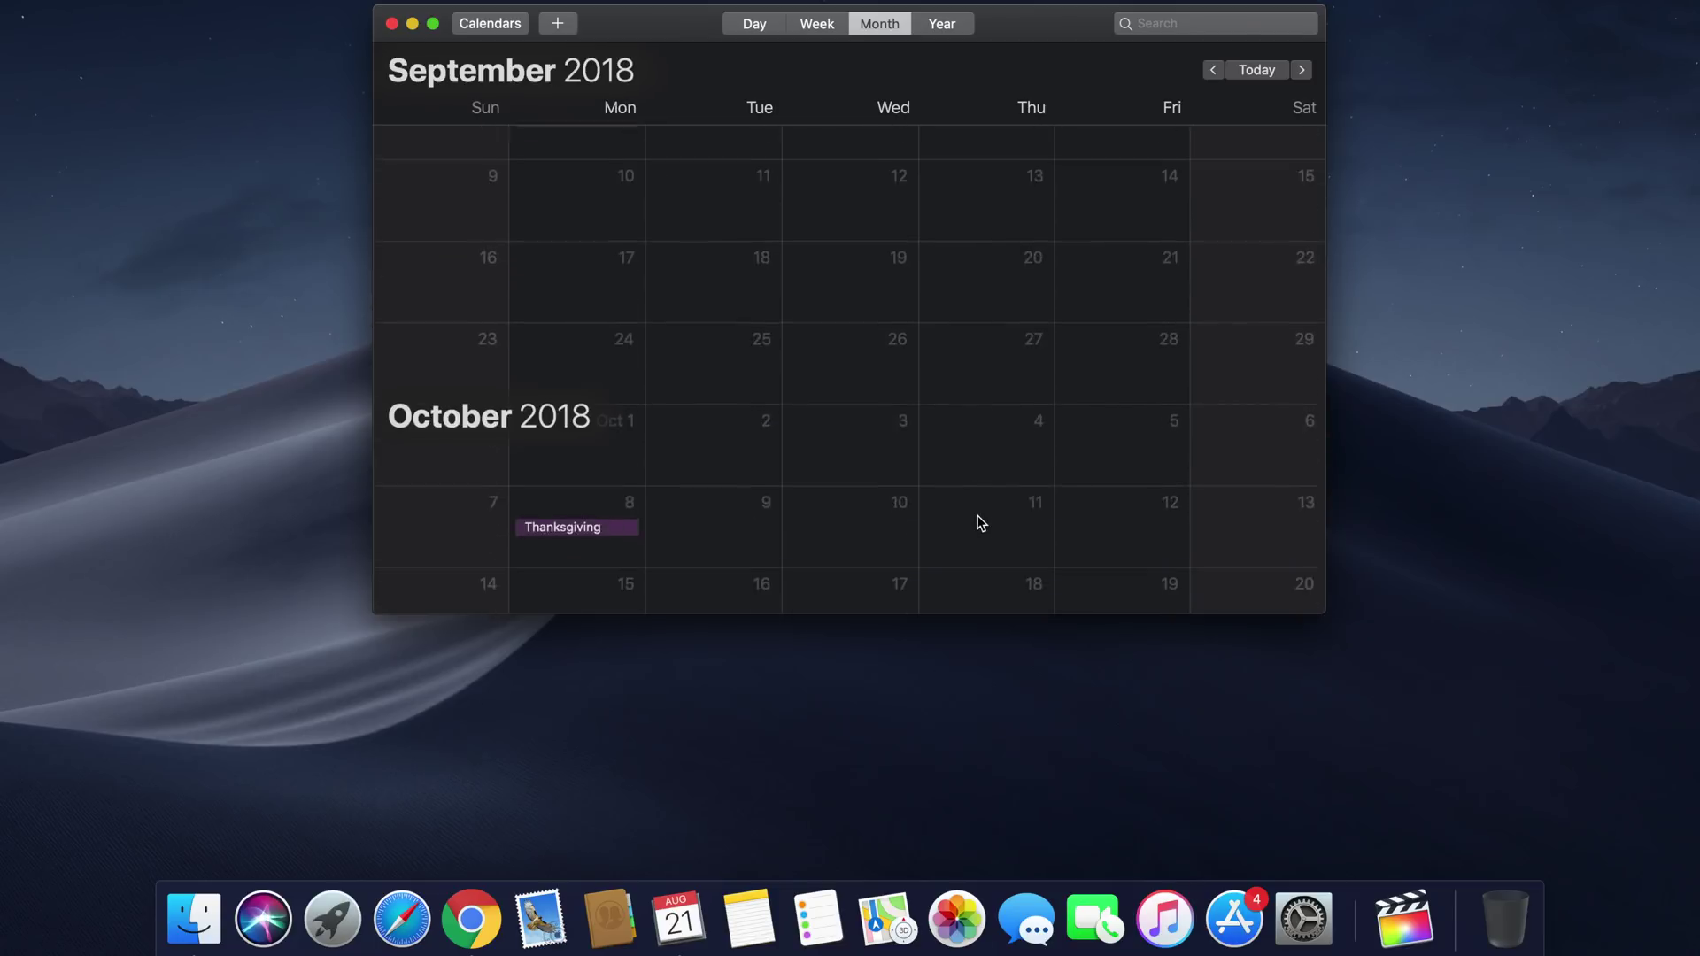
left_click(392, 23)
left_click(542, 926)
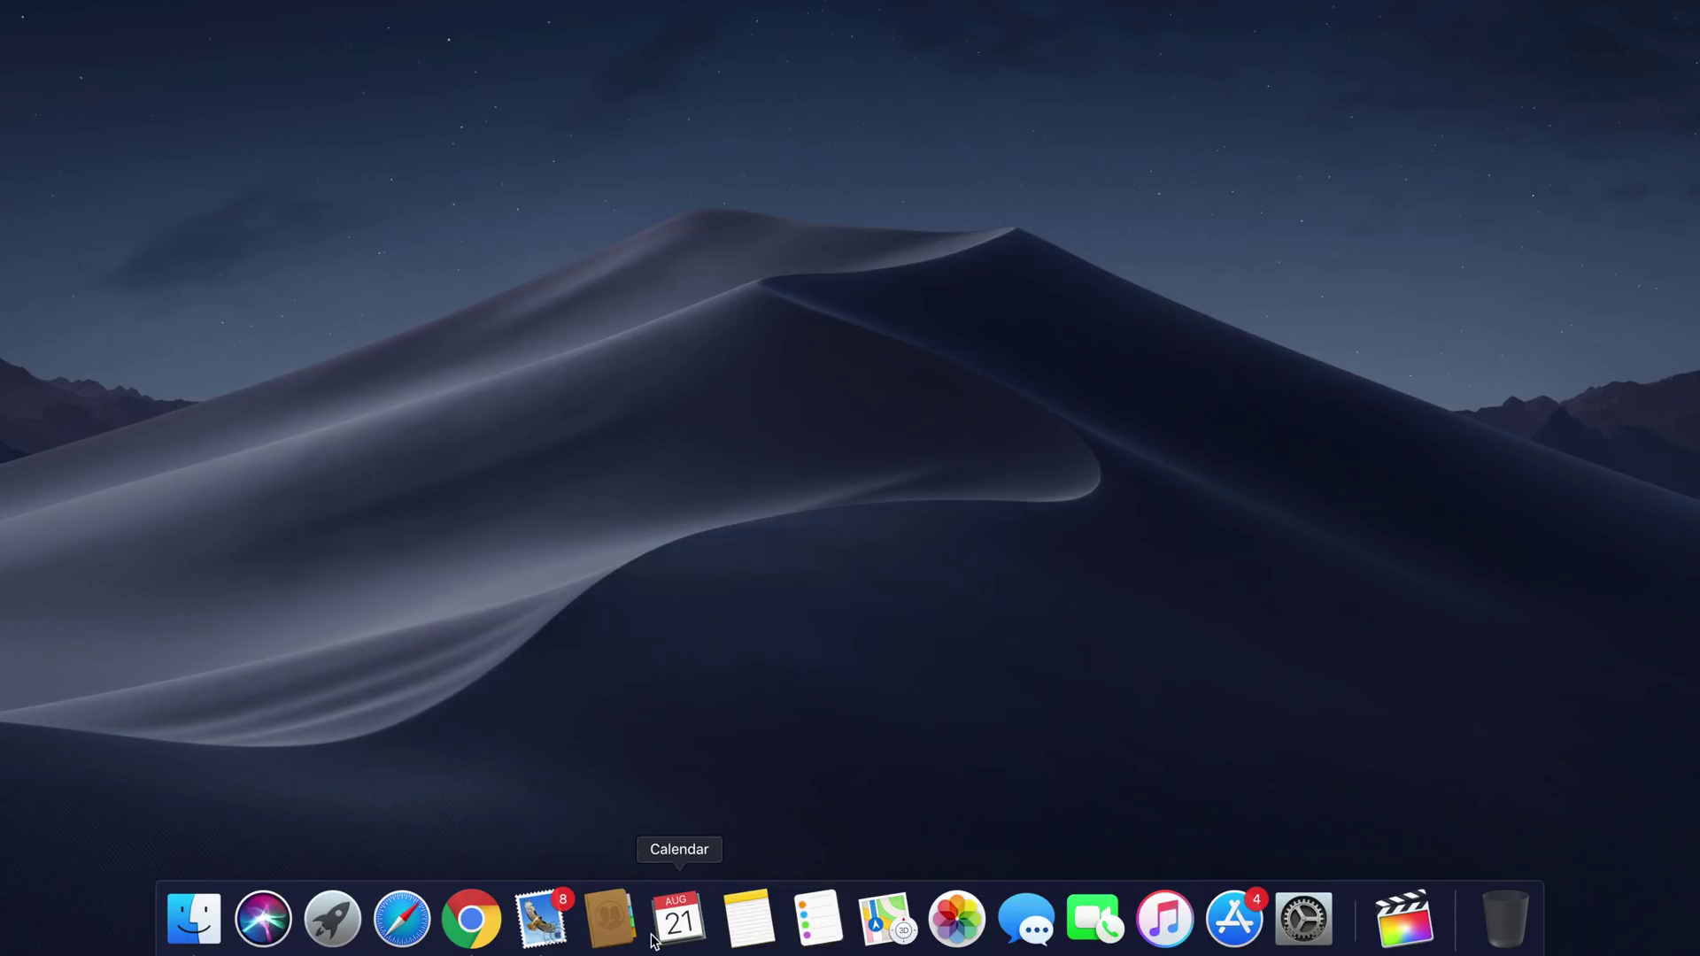
key("super+q")
left_click(599, 944)
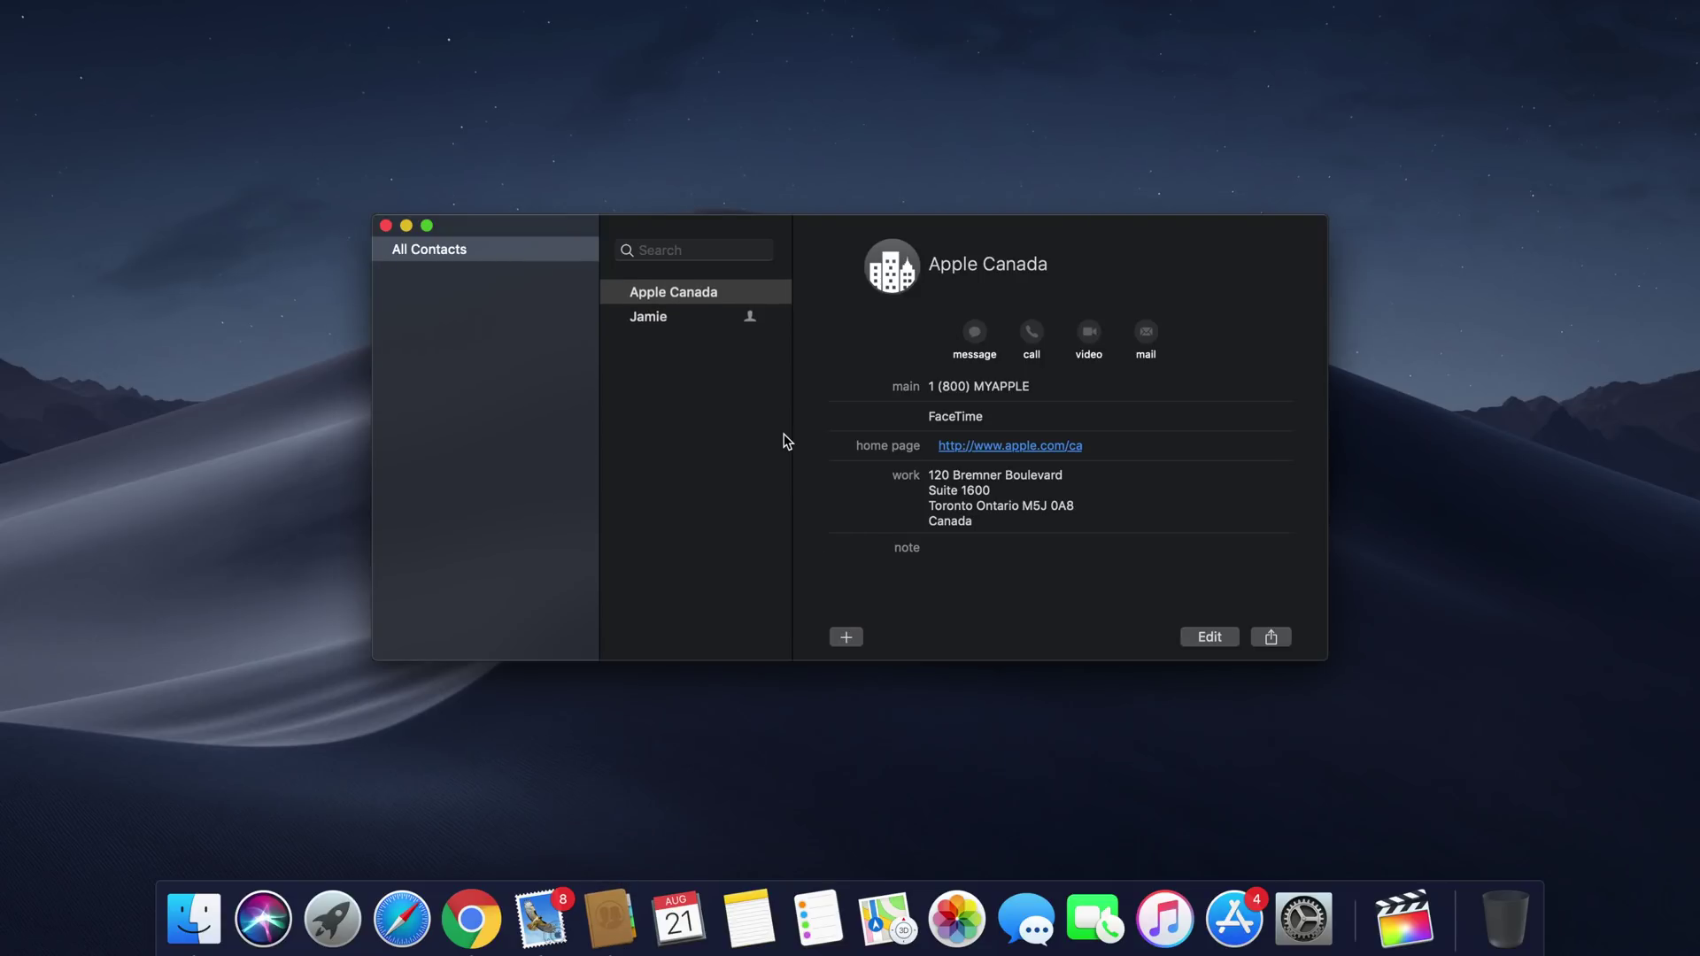
key("super+q")
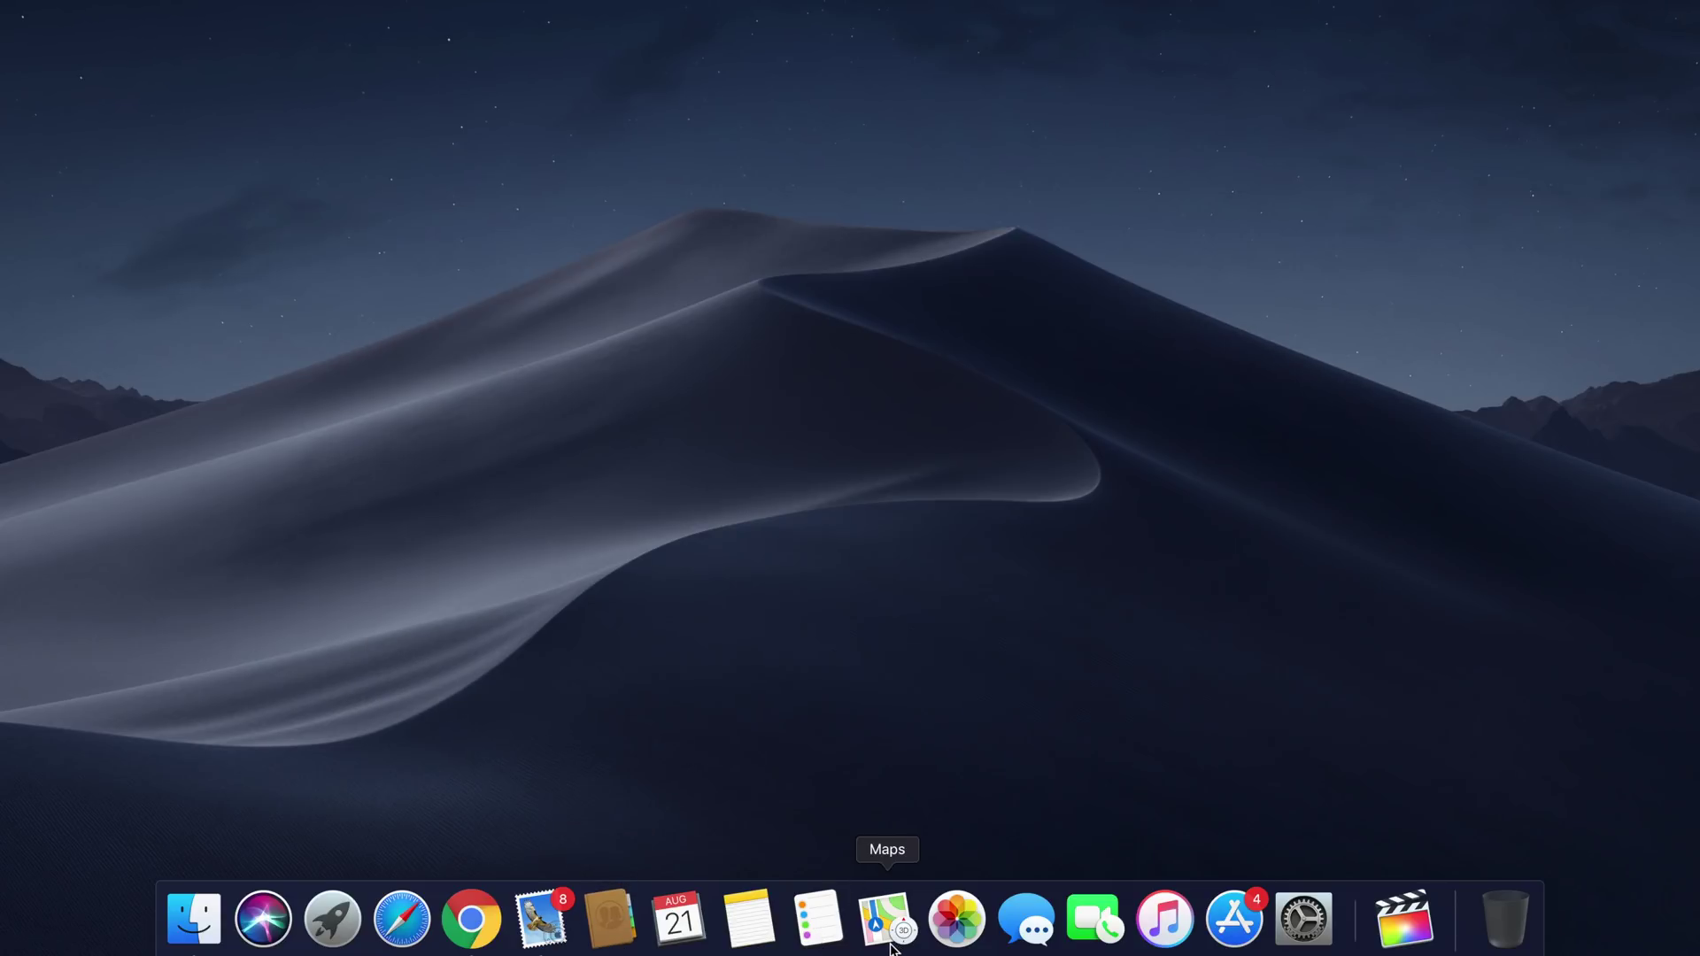
left_click(896, 950)
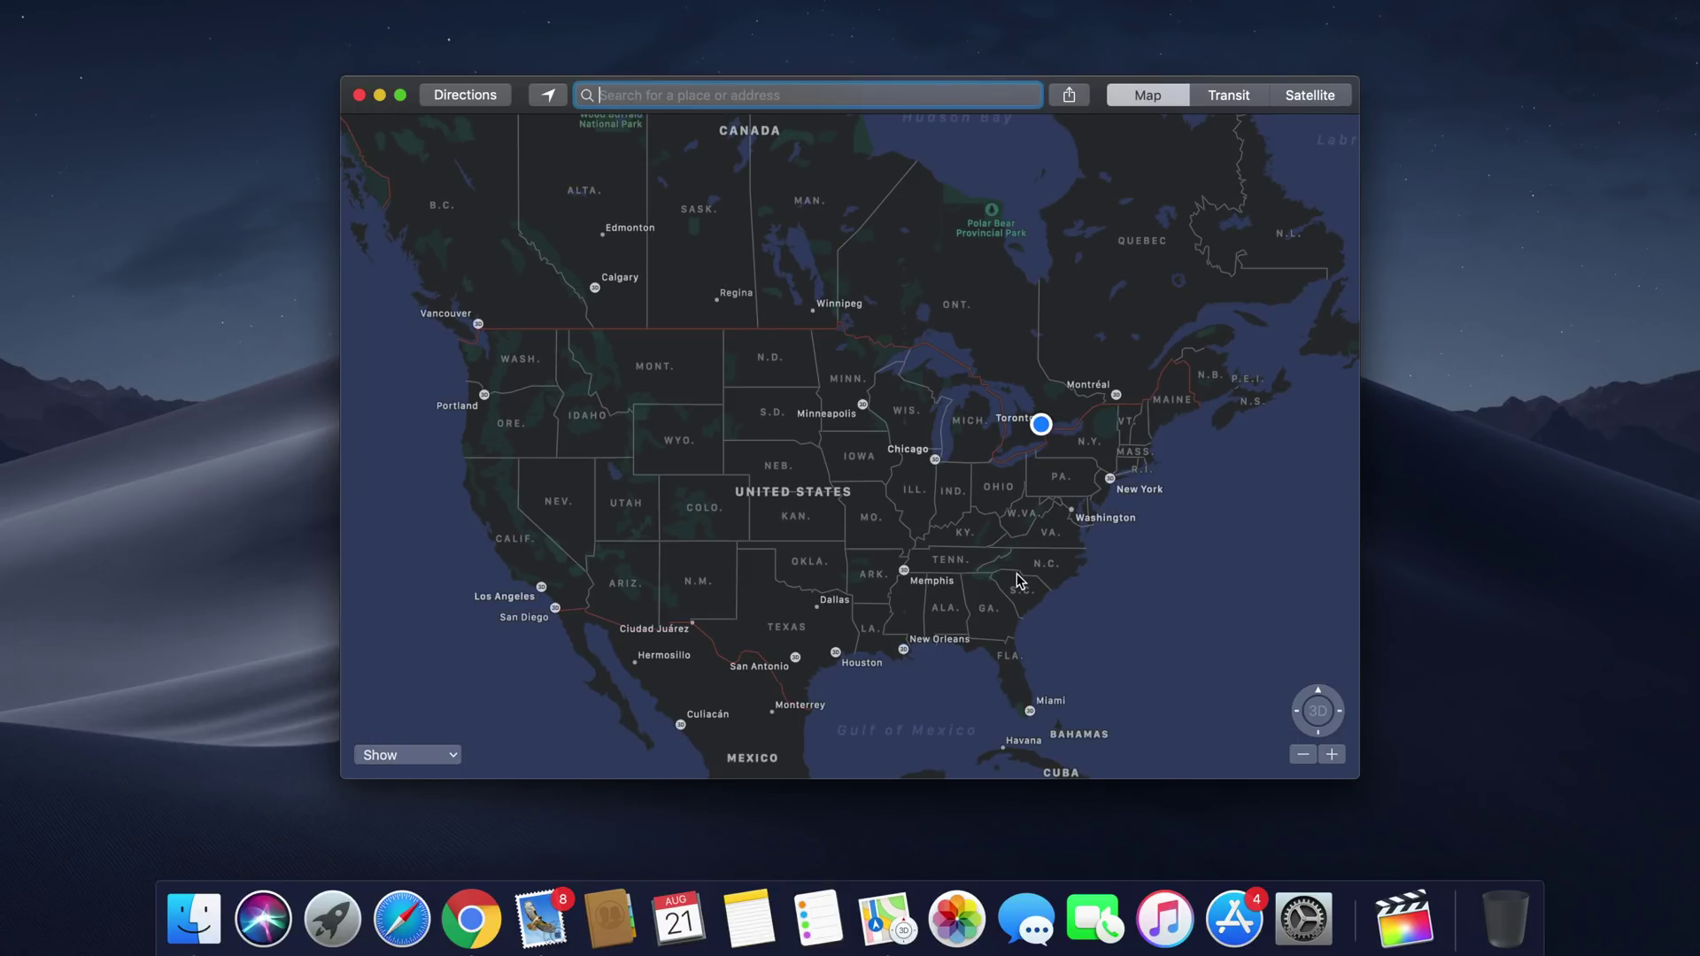
left_click(1042, 520)
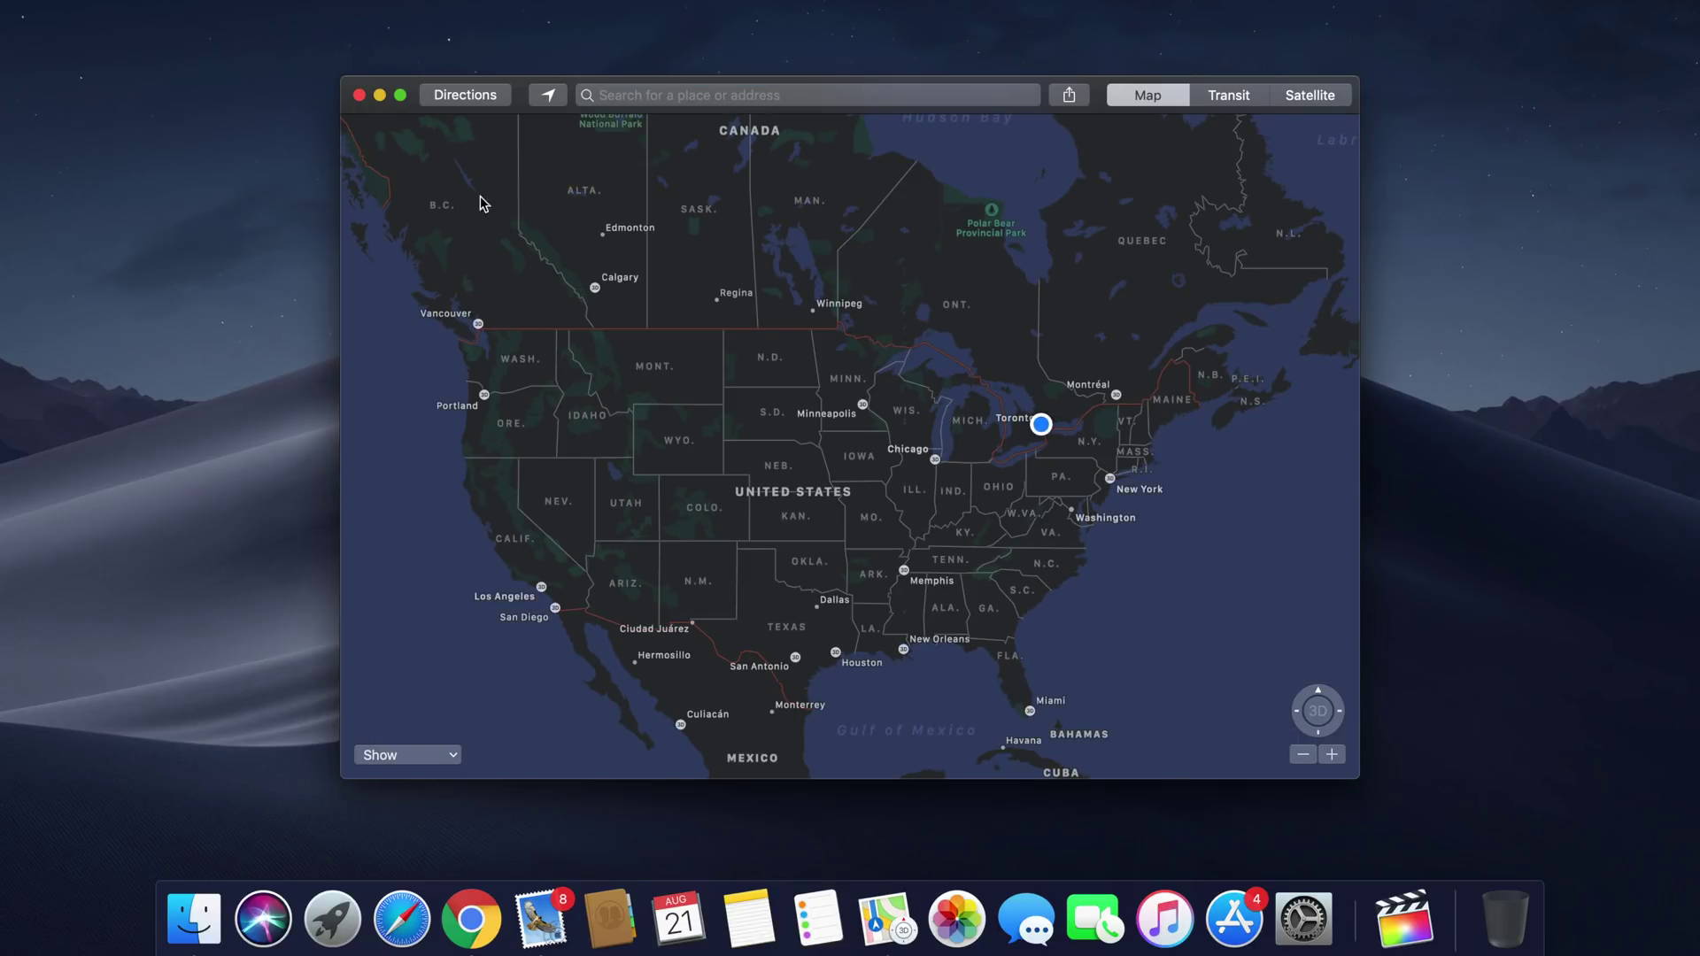
left_click(359, 94)
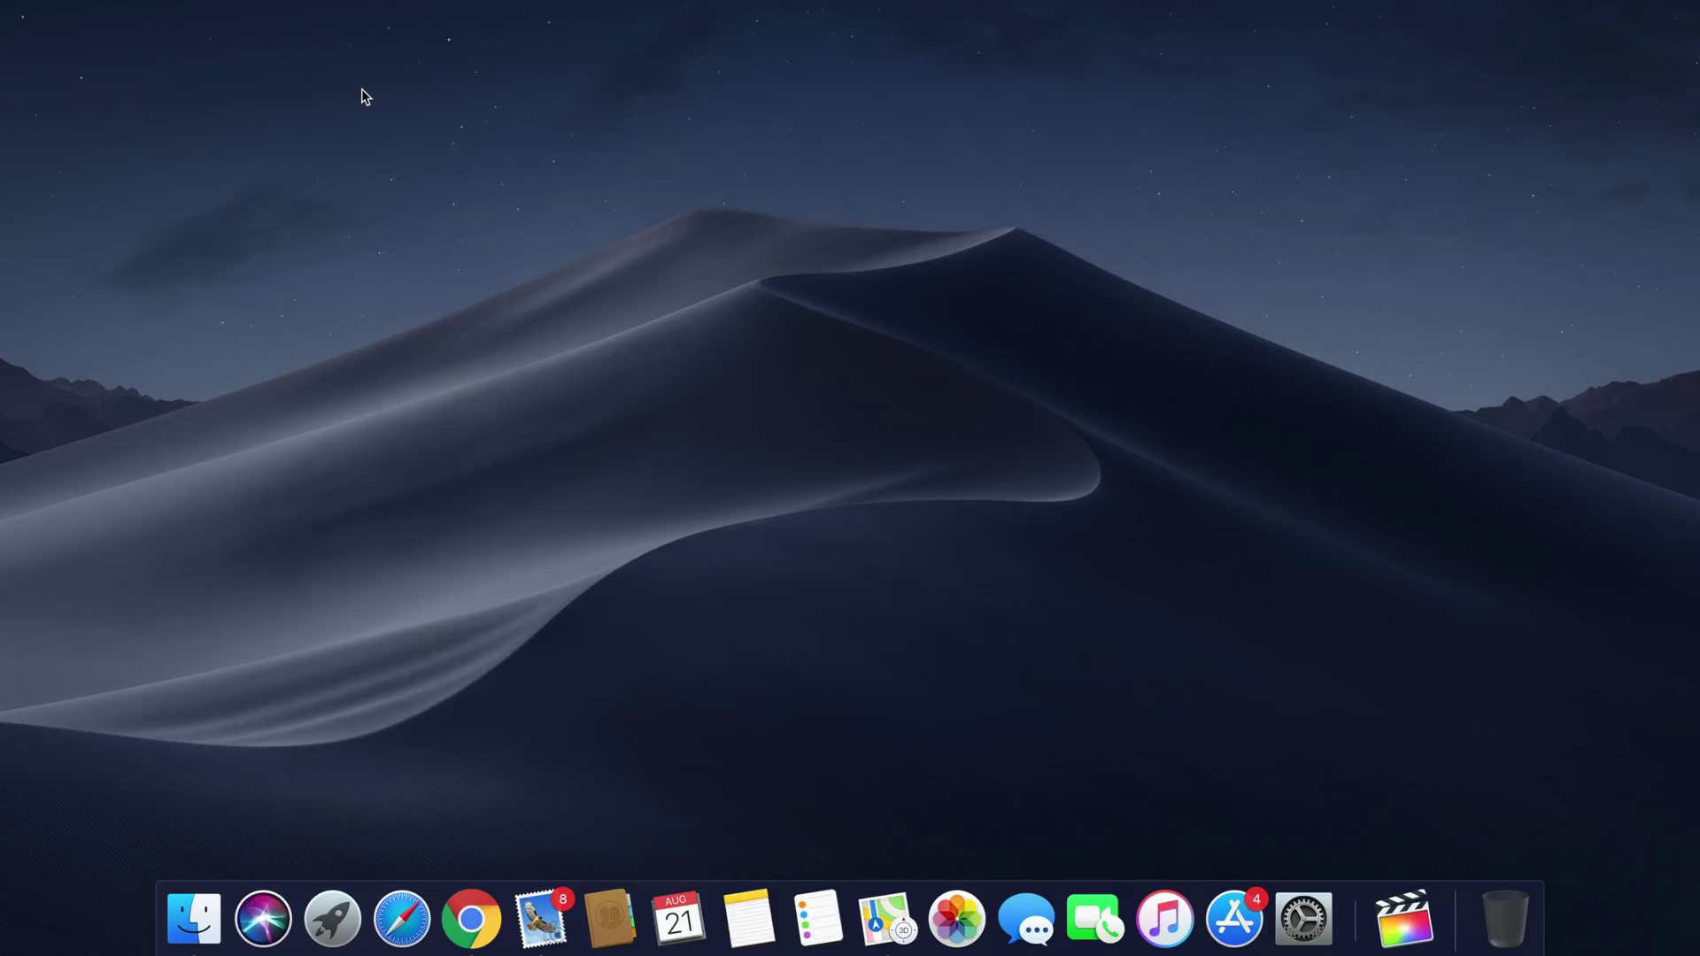
right_click(887, 919)
left_click(886, 846)
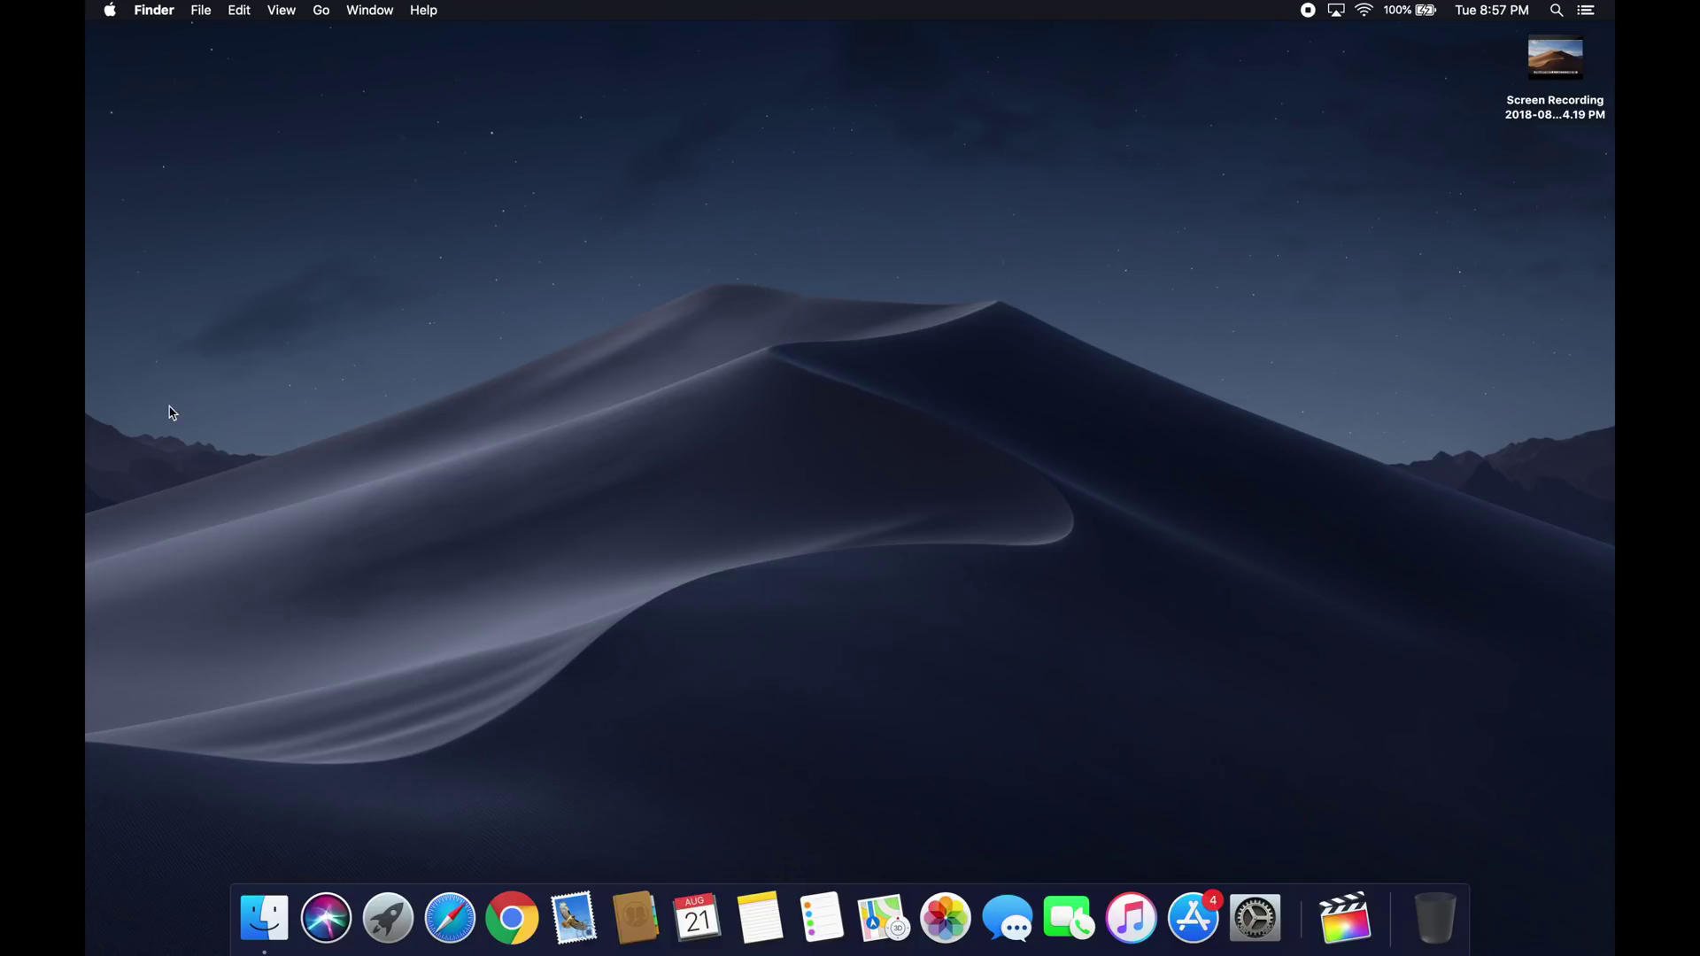
Set Mojave Day as the wallpaper in Desktop & Screen Saver preferences
left_click(101, 8)
left_click(150, 60)
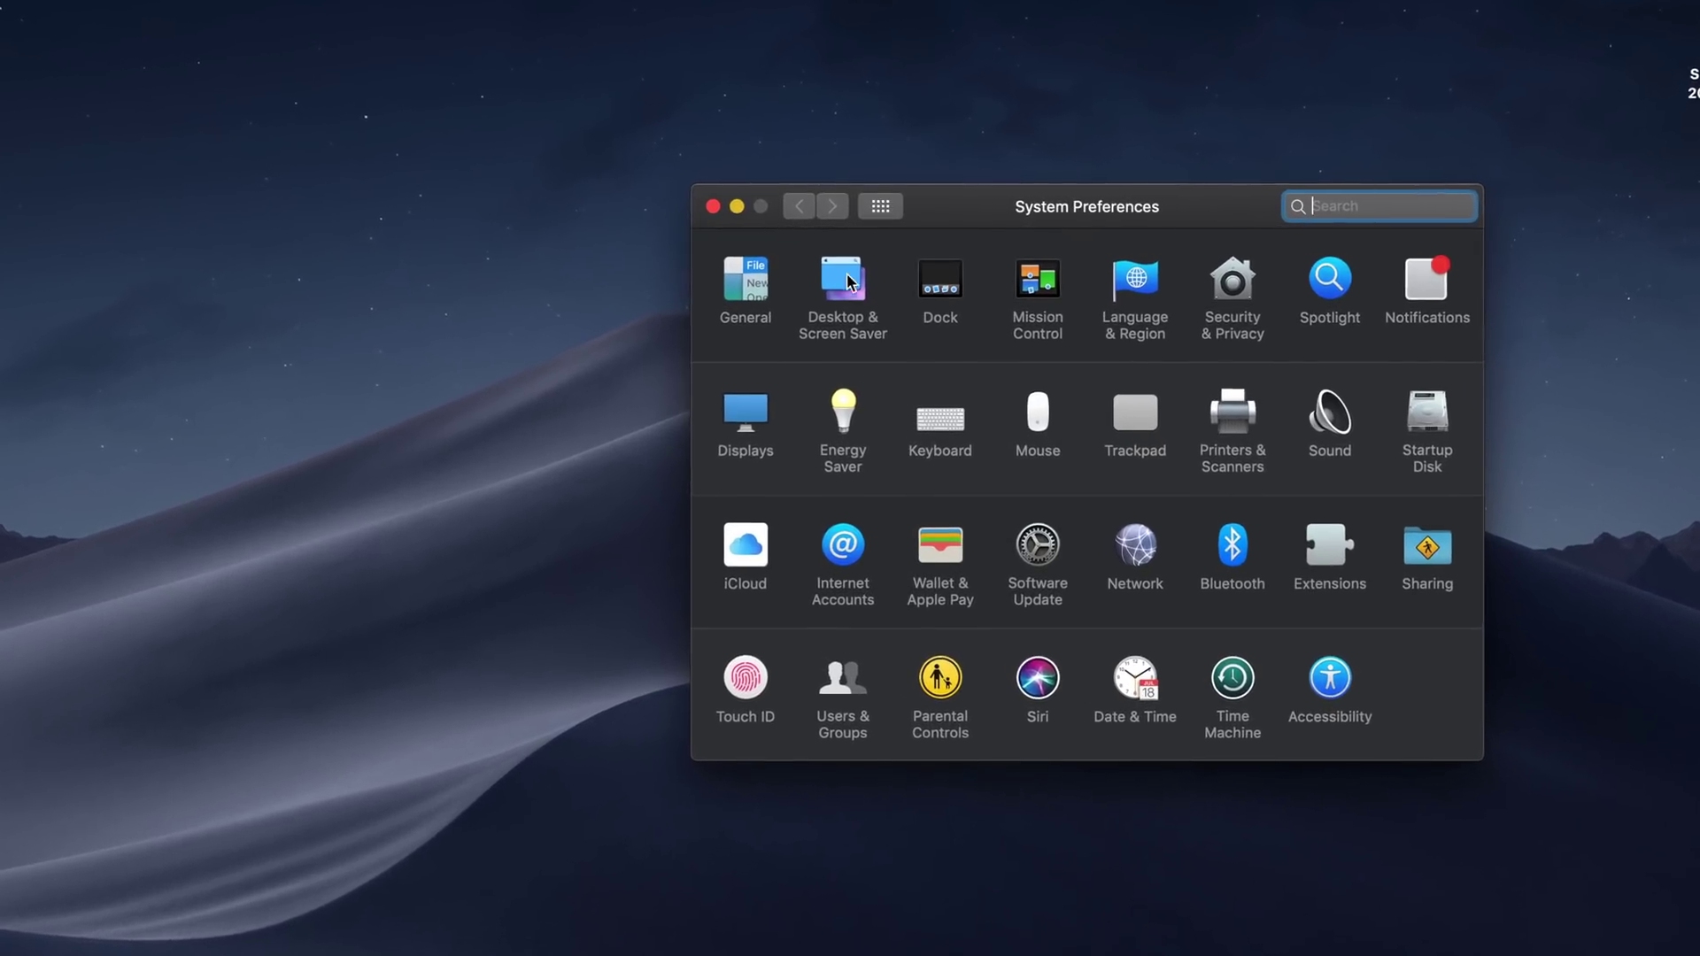
left_click(831, 359)
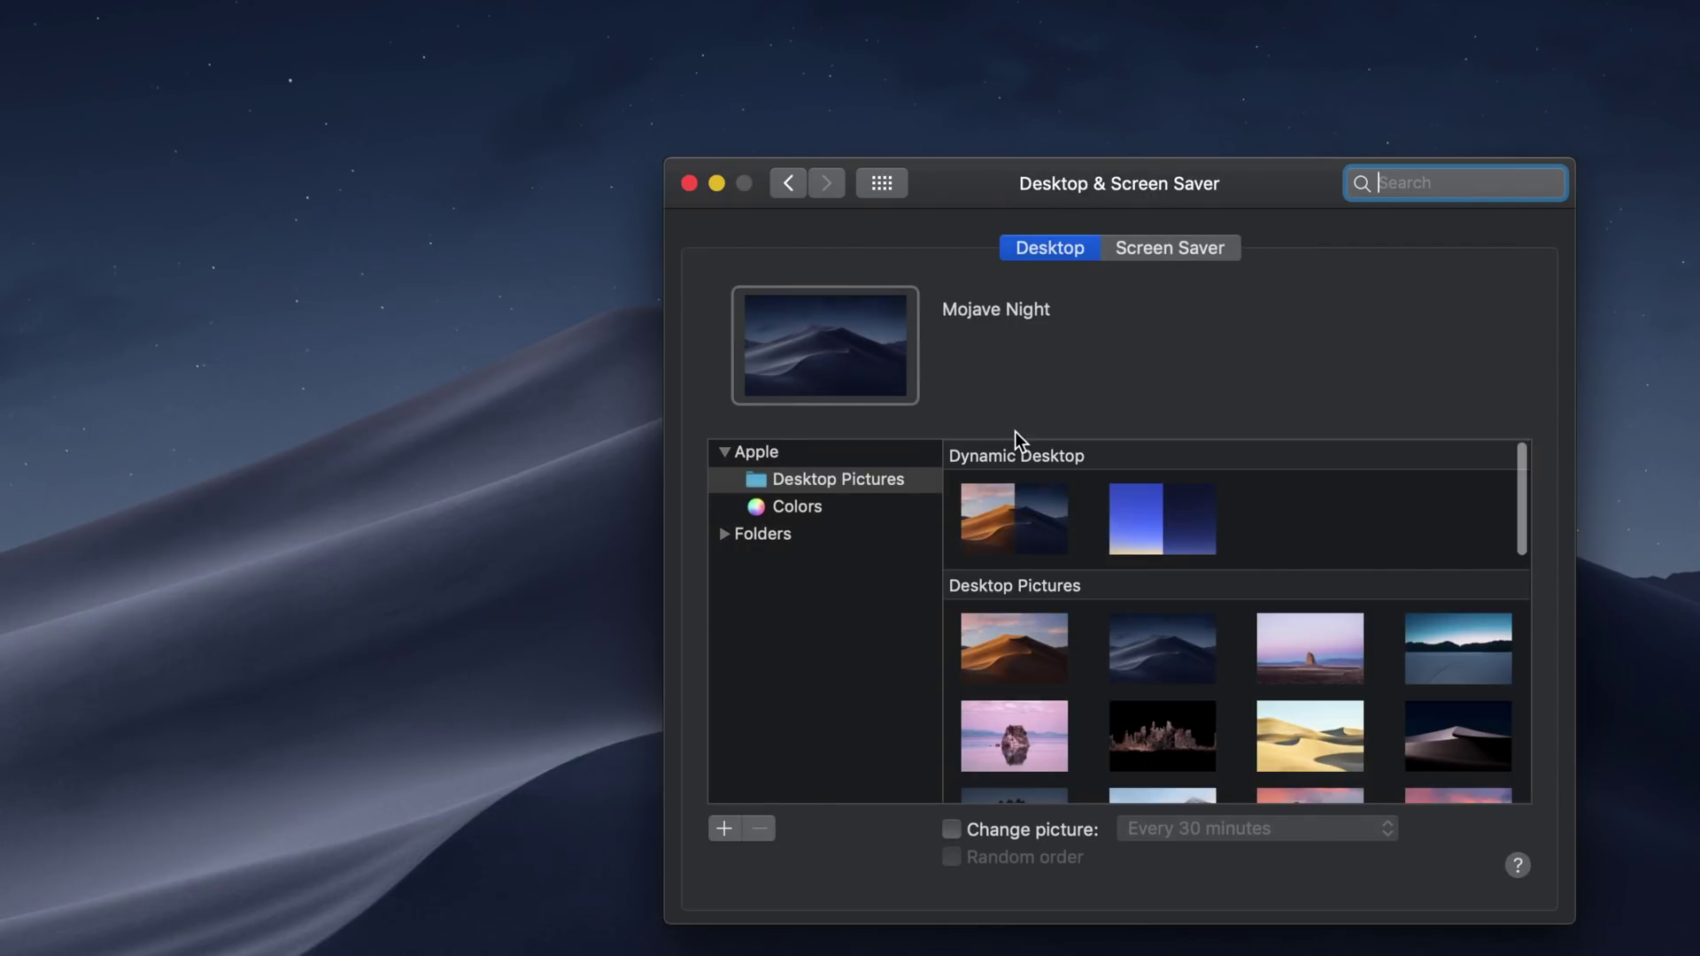
scroll(1045, 589, "down", 5)
scroll(1034, 566, "up", 3)
scroll(1030, 594, "down", 1)
left_click(1011, 562)
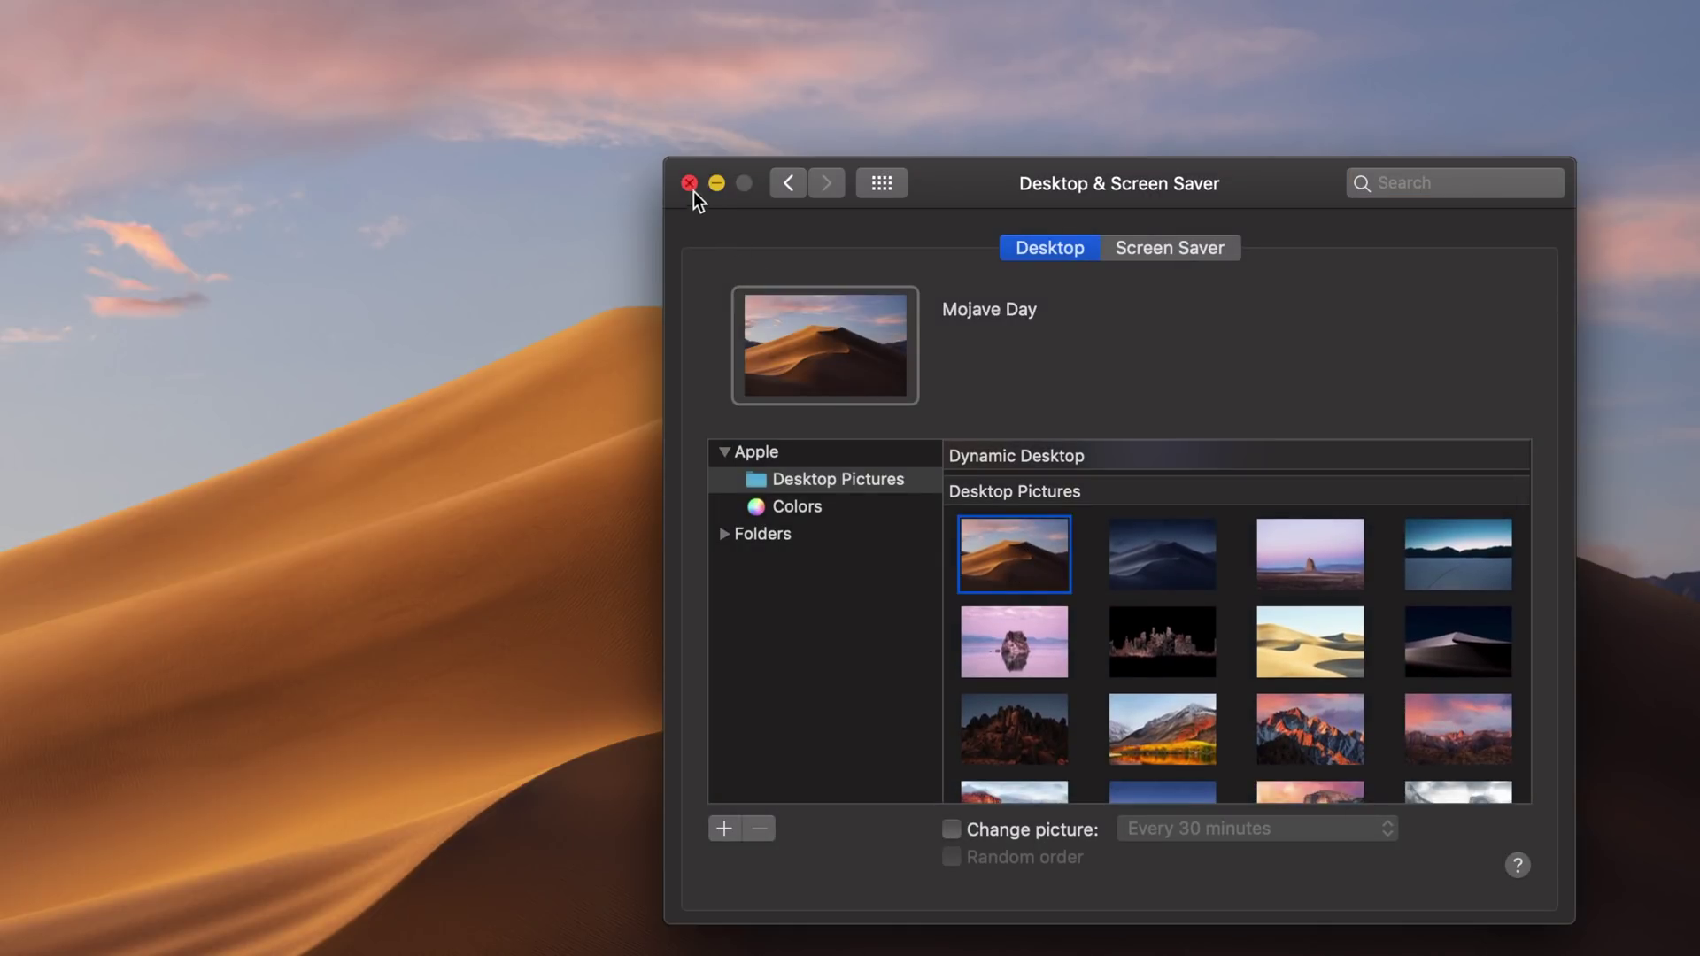
Slide the settings window aside to preview the wallpaper, then pick the pinnacle rock picture
left_click_drag(972, 181, 576, 934)
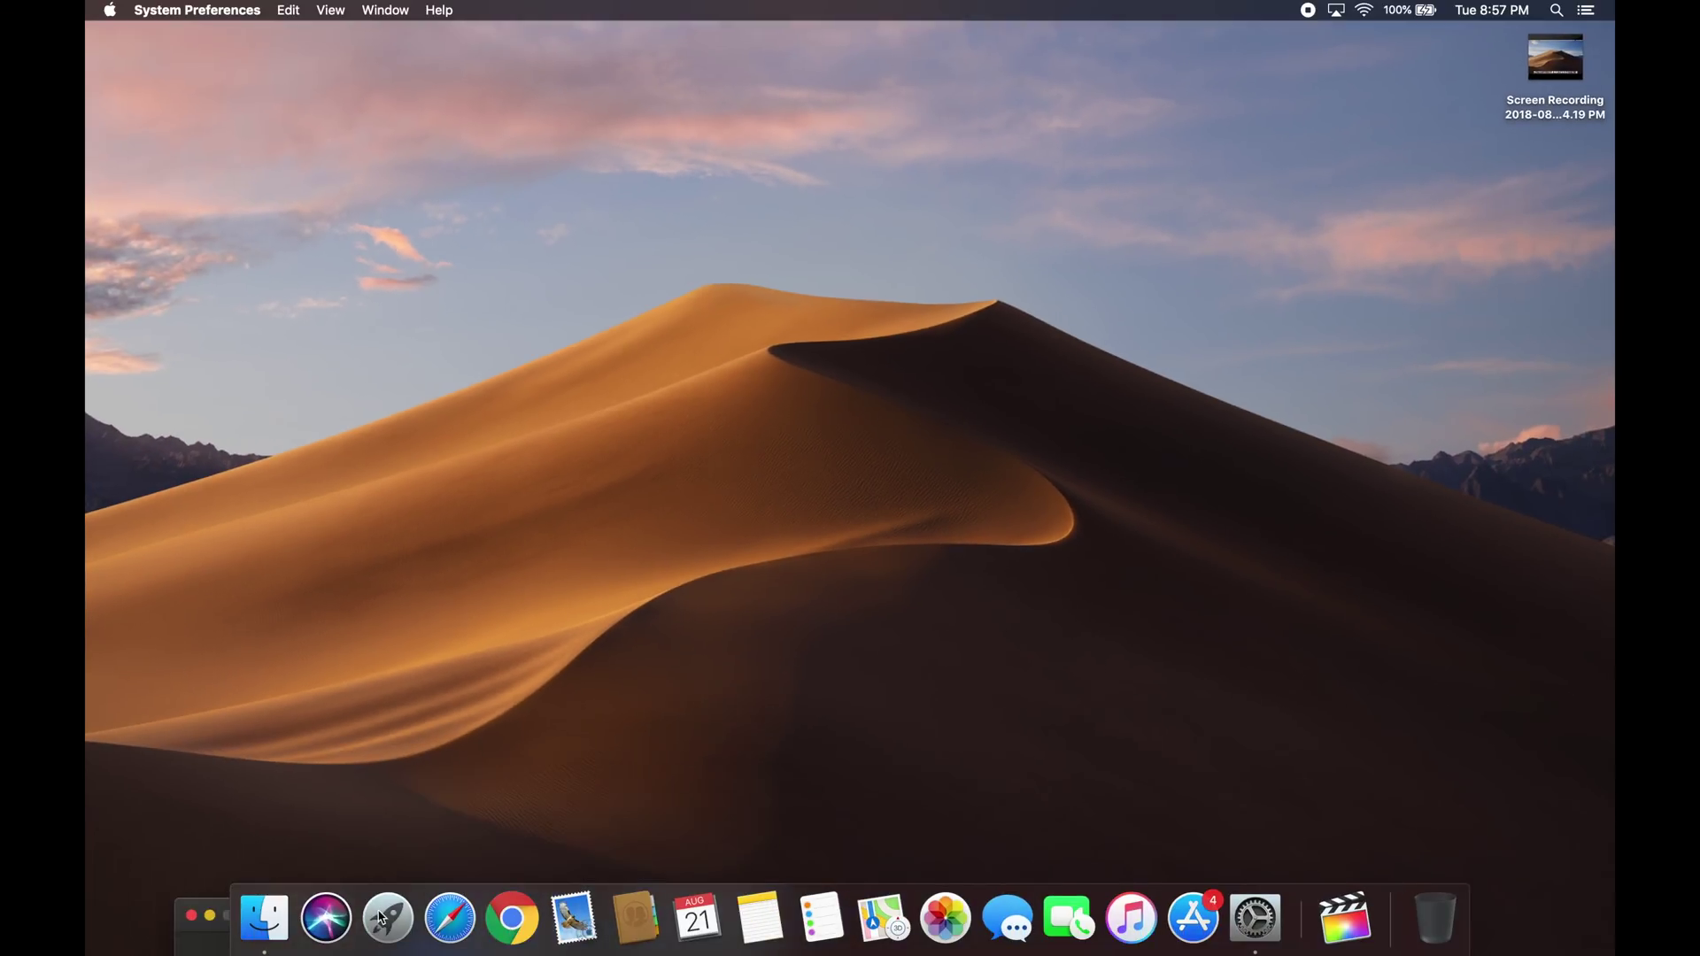
left_click_drag(381, 918, 189, 954)
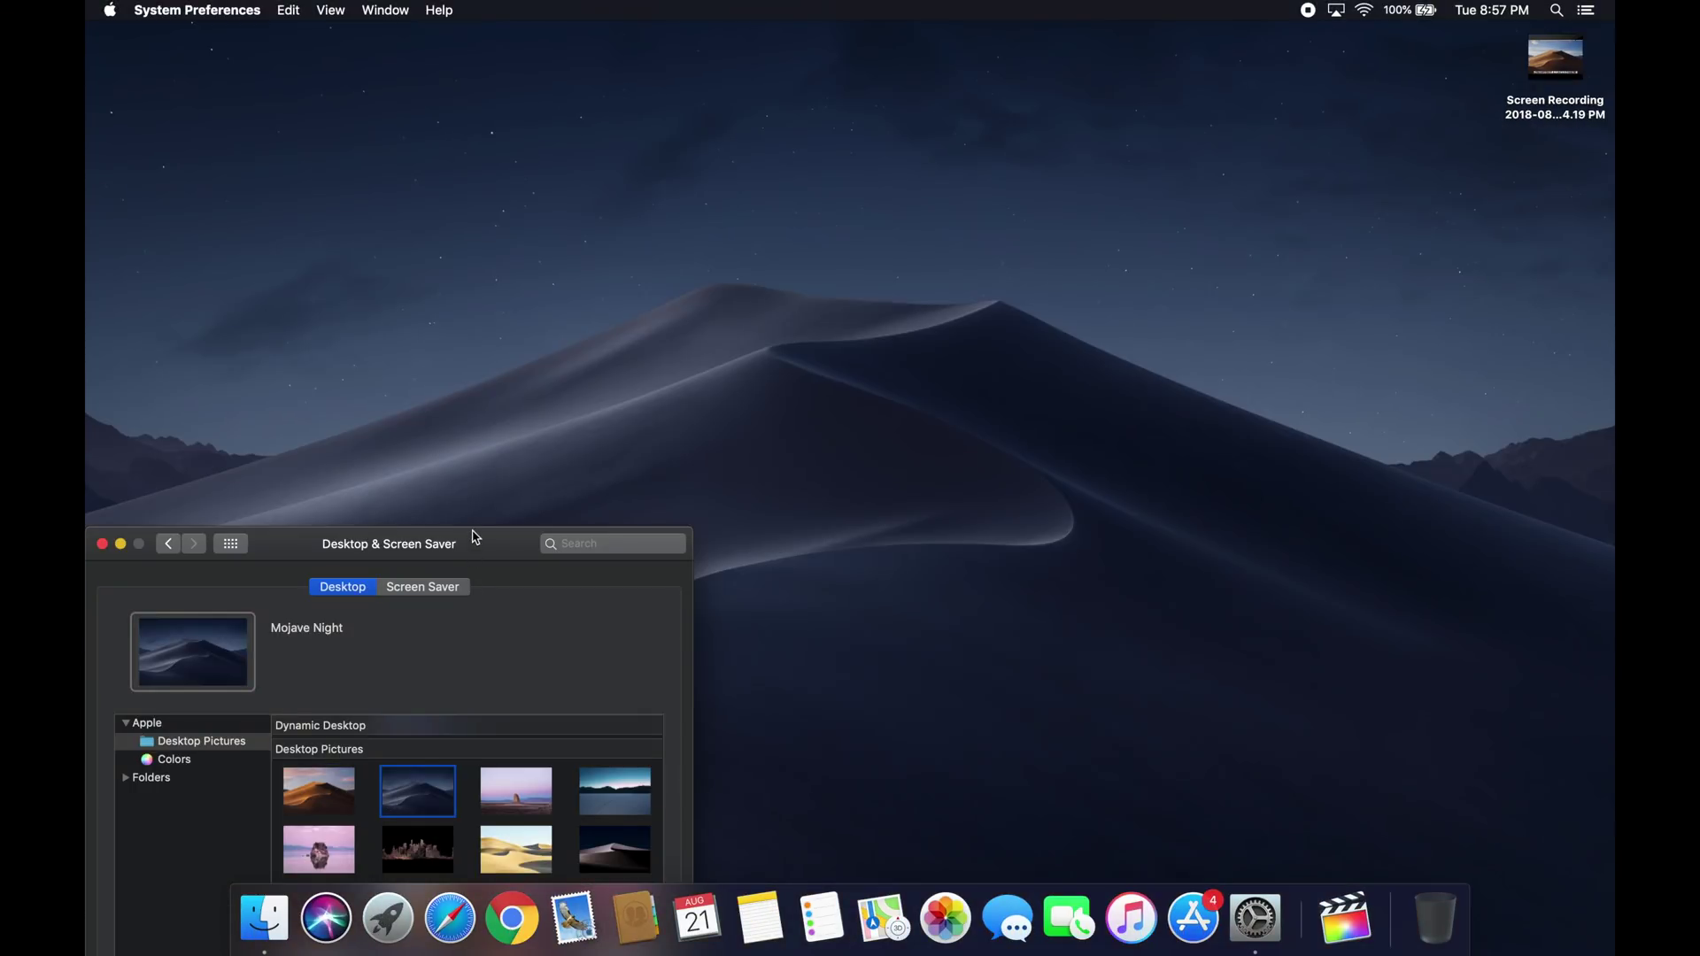
left_click_drag(475, 538, 373, 955)
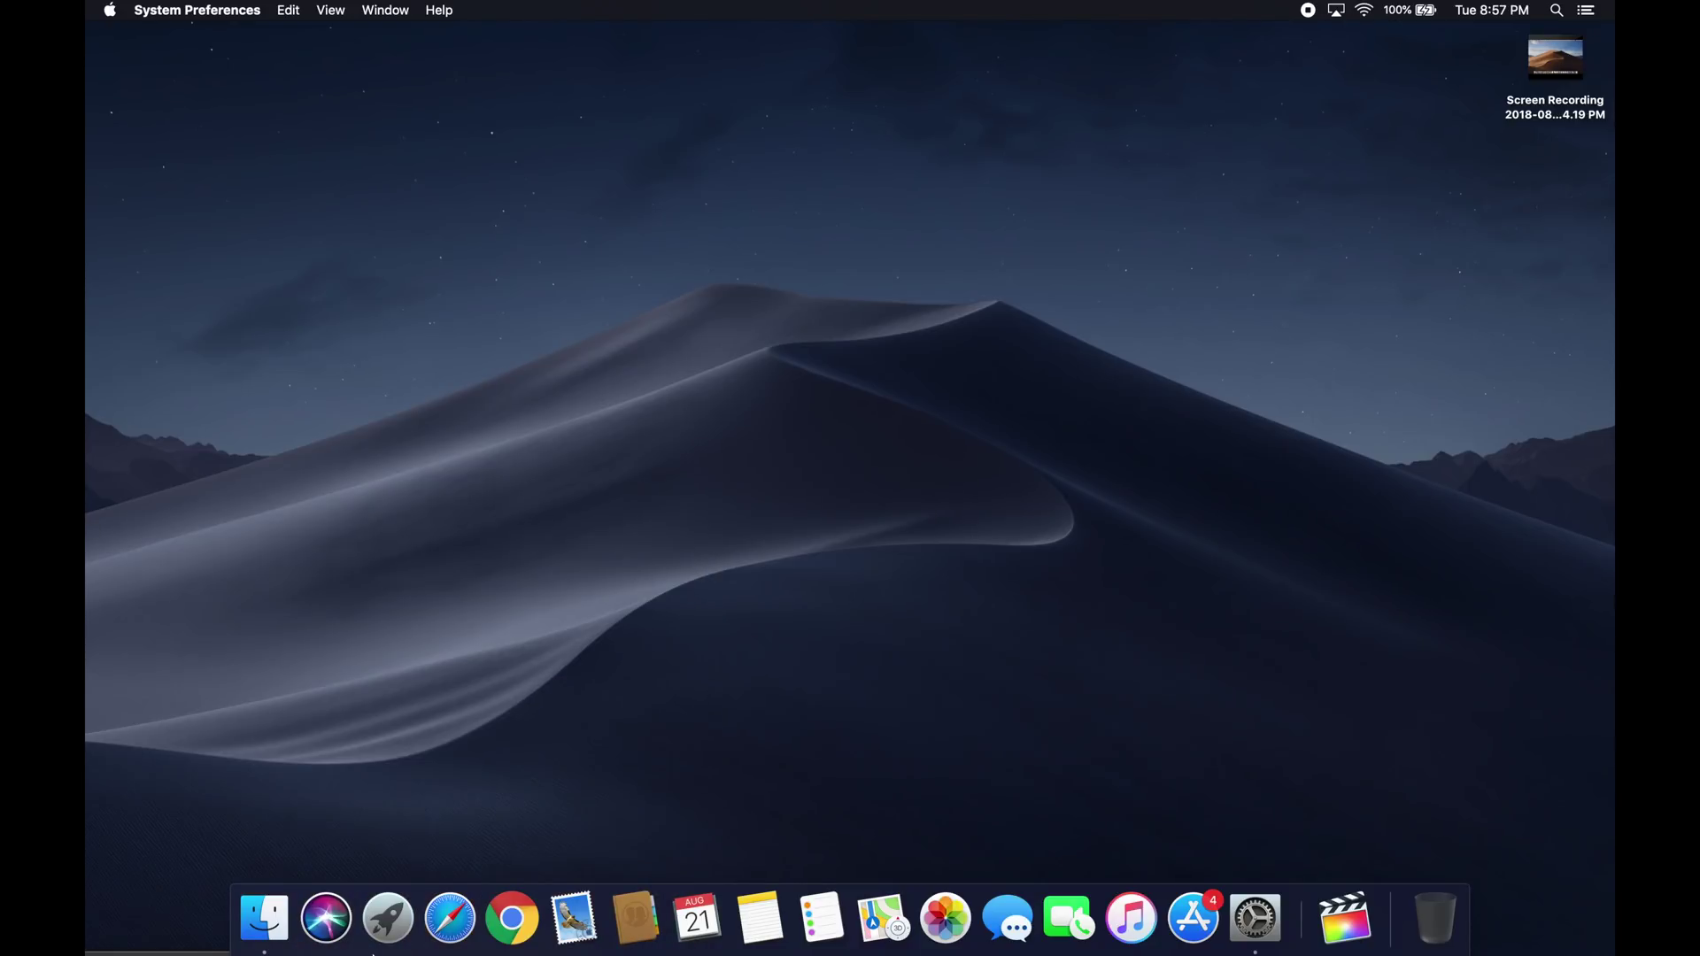
mouse_move(373, 954)
left_mouse_down()
mouse_move(372, 748)
mouse_move(467, 442)
mouse_move(464, 917)
mouse_move(484, 948)
mouse_move(550, 608)
mouse_move(452, 440)
mouse_move(370, 954)
left_mouse_up()
left_click(510, 713)
Cycle the wallpaper through the dry lakebed, Desert 3, dark tufa and Desert 5 pictures
left_click(565, 706)
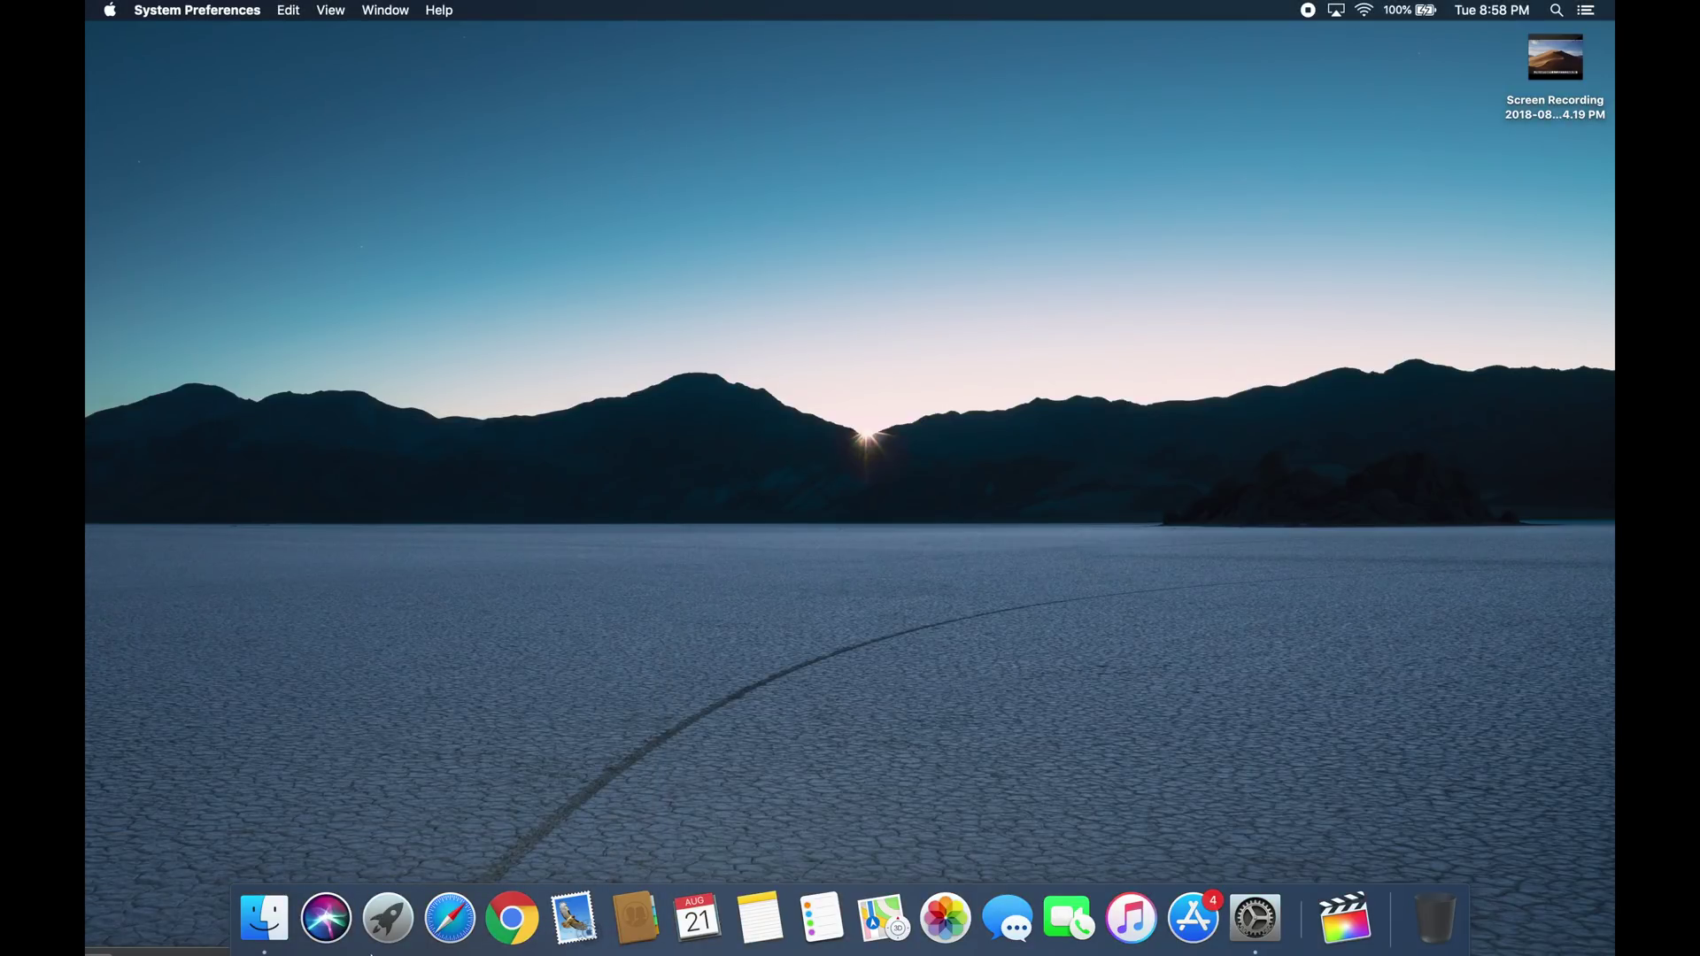
mouse_move(370, 954)
left_mouse_down()
mouse_move(406, 592)
mouse_move(478, 277)
mouse_move(303, 954)
mouse_move(323, 722)
mouse_move(460, 354)
mouse_move(403, 354)
mouse_move(370, 953)
mouse_move(384, 217)
mouse_move(434, 954)
left_mouse_up()
left_click(294, 611)
left_click(376, 667)
left_click(428, 531)
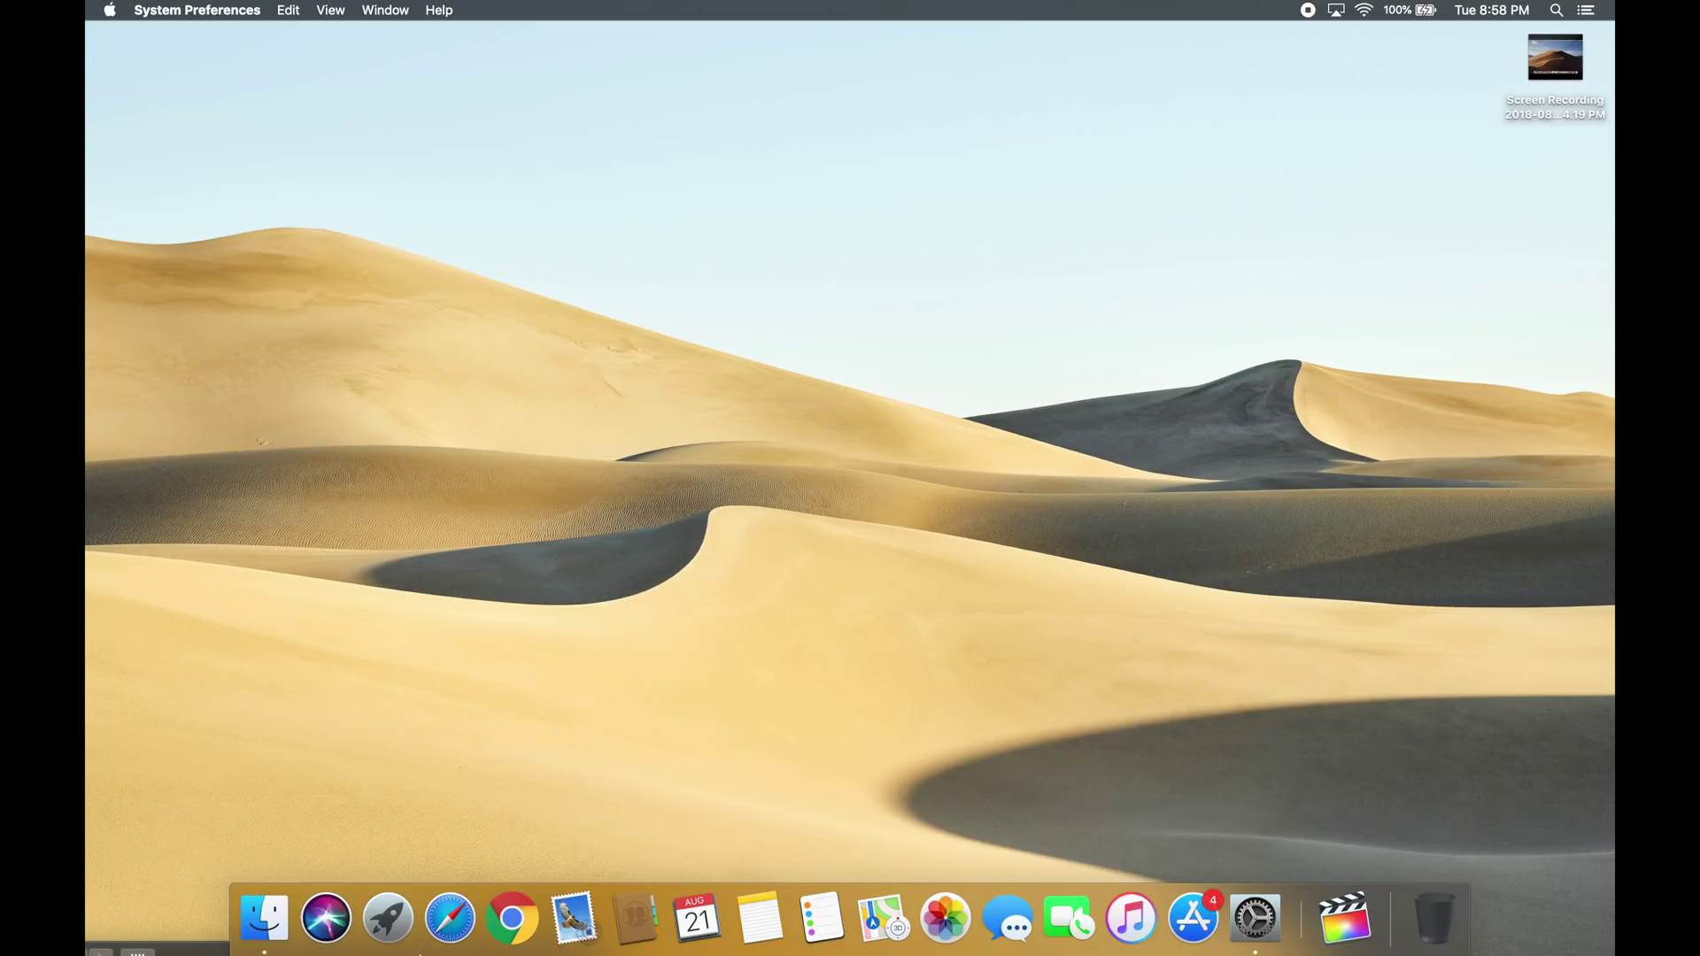
Try Desert 6, Desert 7 and High Sierra, finishing with Reflection 4 as wallpaper
left_click_drag(186, 952, 549, 296)
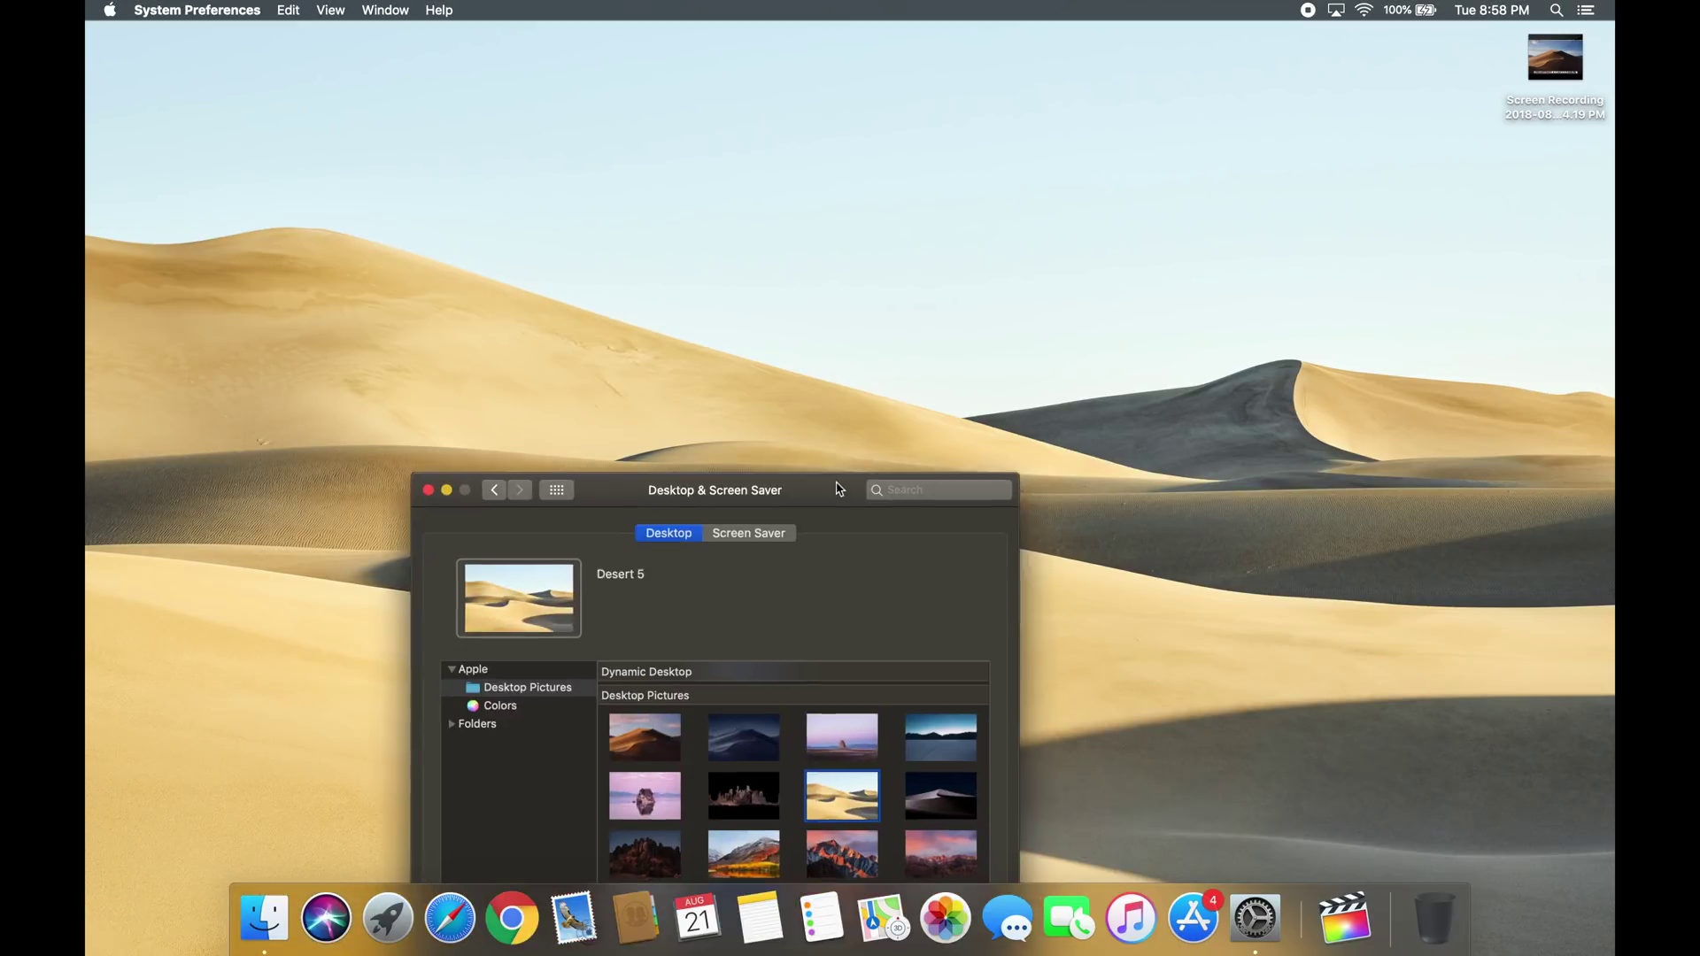
left_click(897, 604)
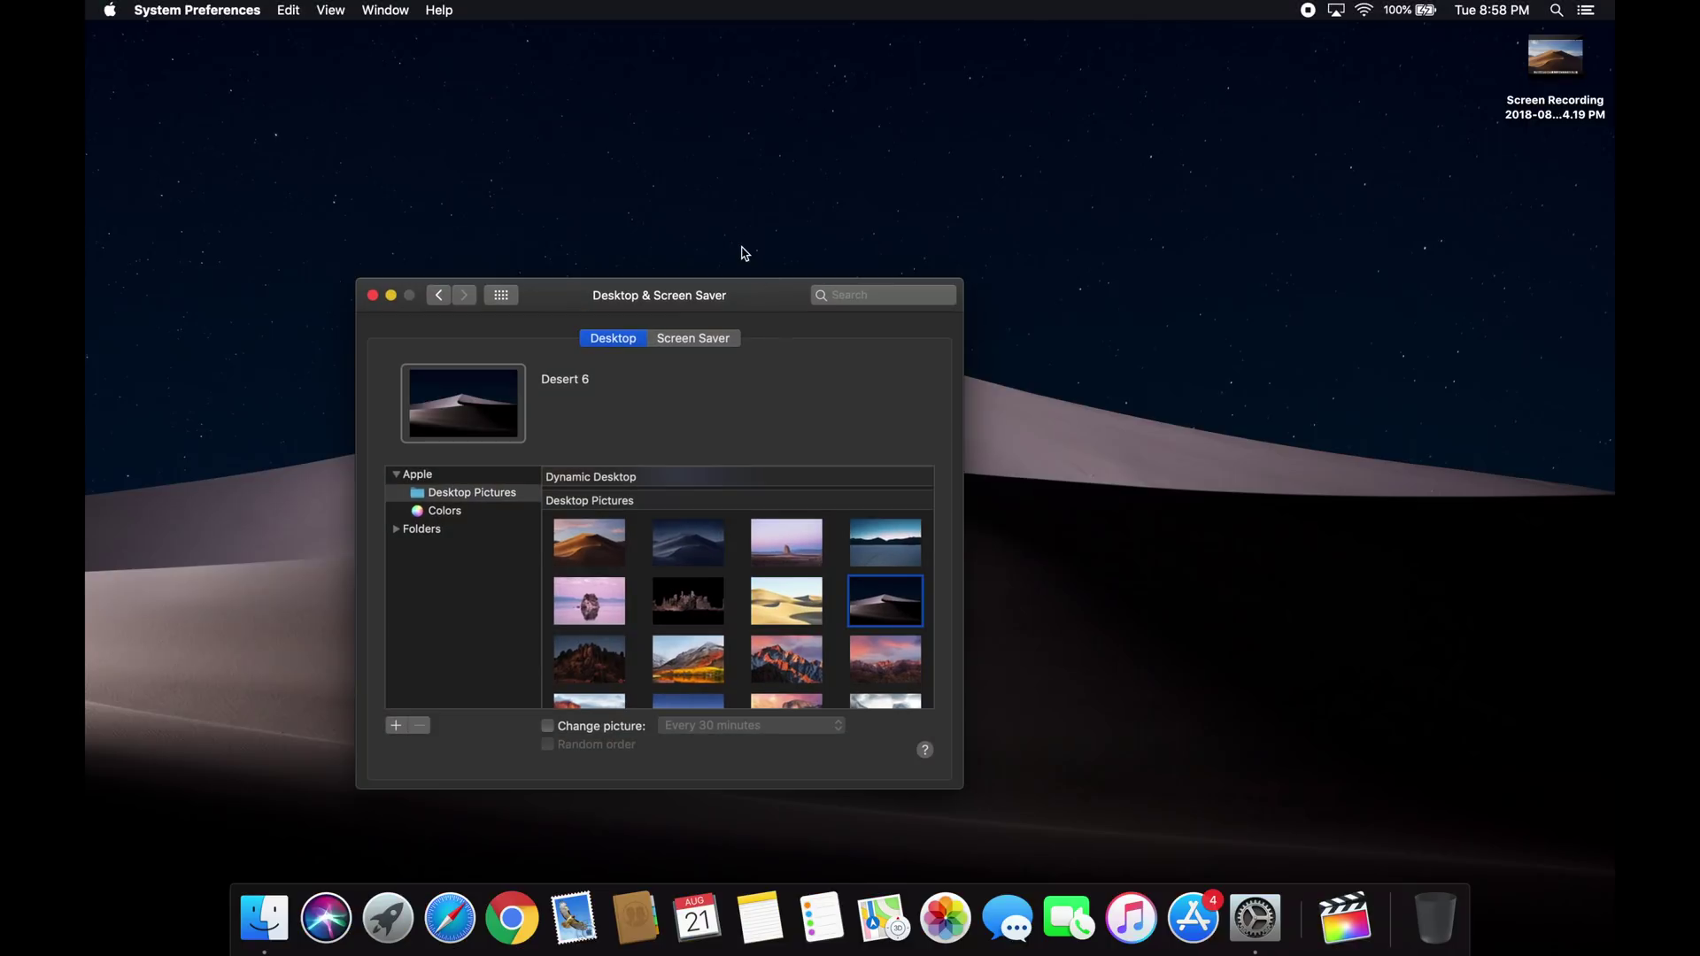
mouse_move(759, 298)
left_mouse_down()
mouse_move(769, 953)
mouse_move(816, 335)
left_mouse_up()
left_click(670, 701)
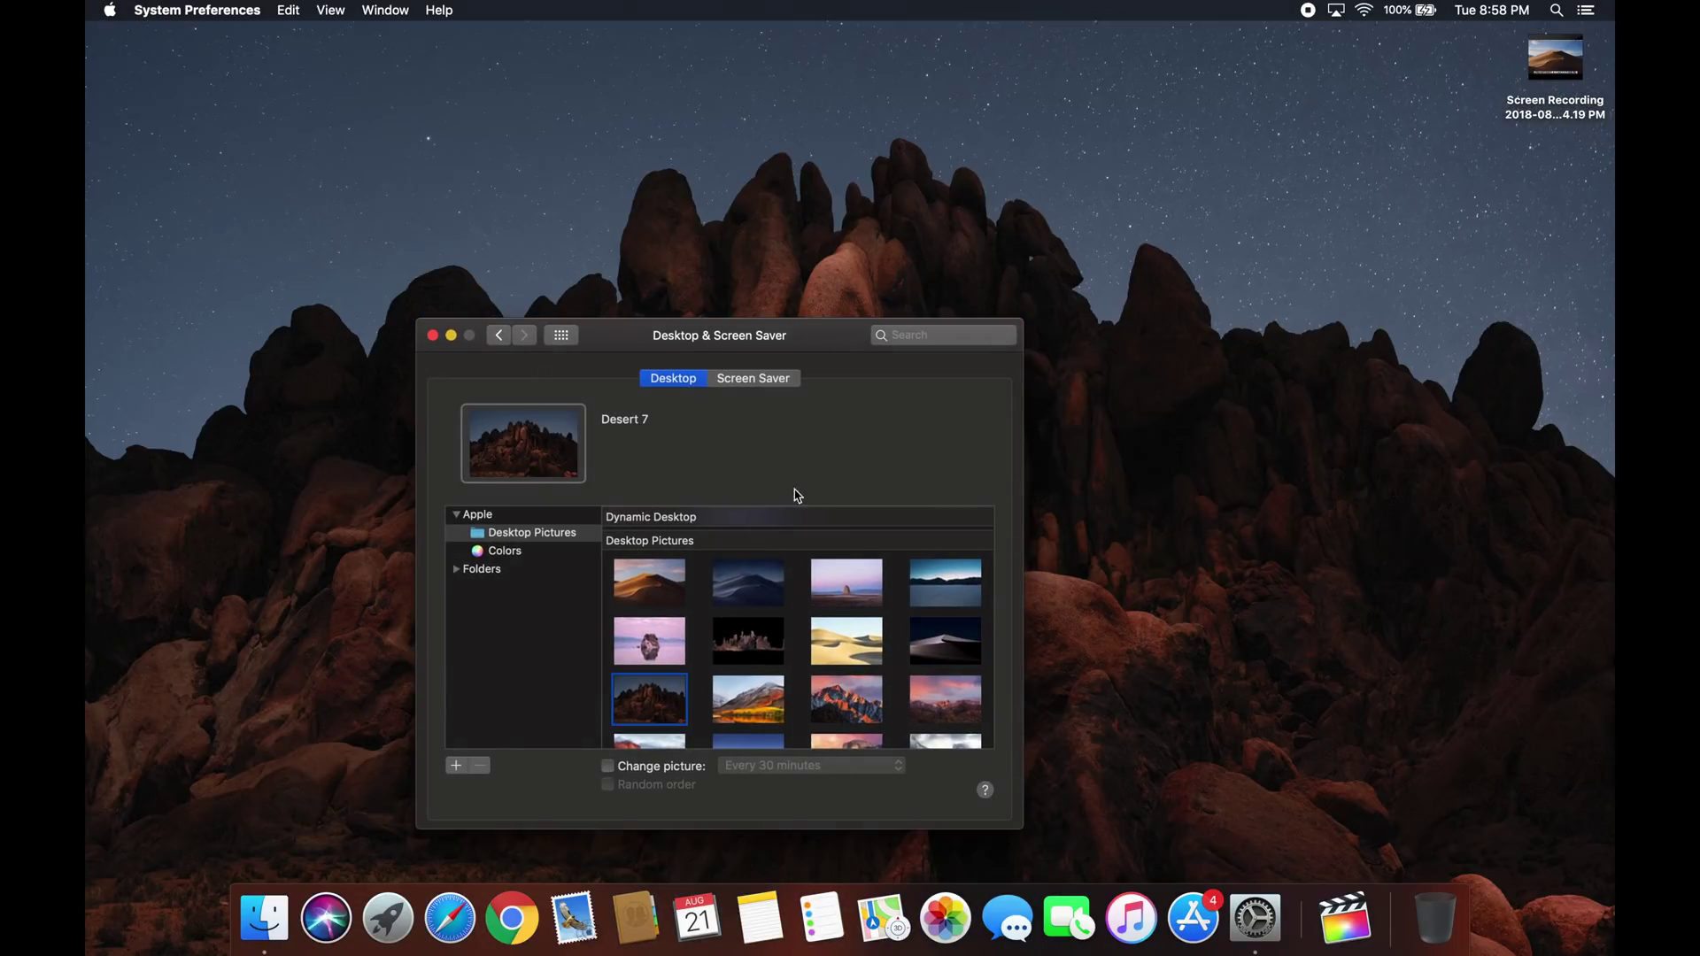
left_click_drag(786, 335, 779, 953)
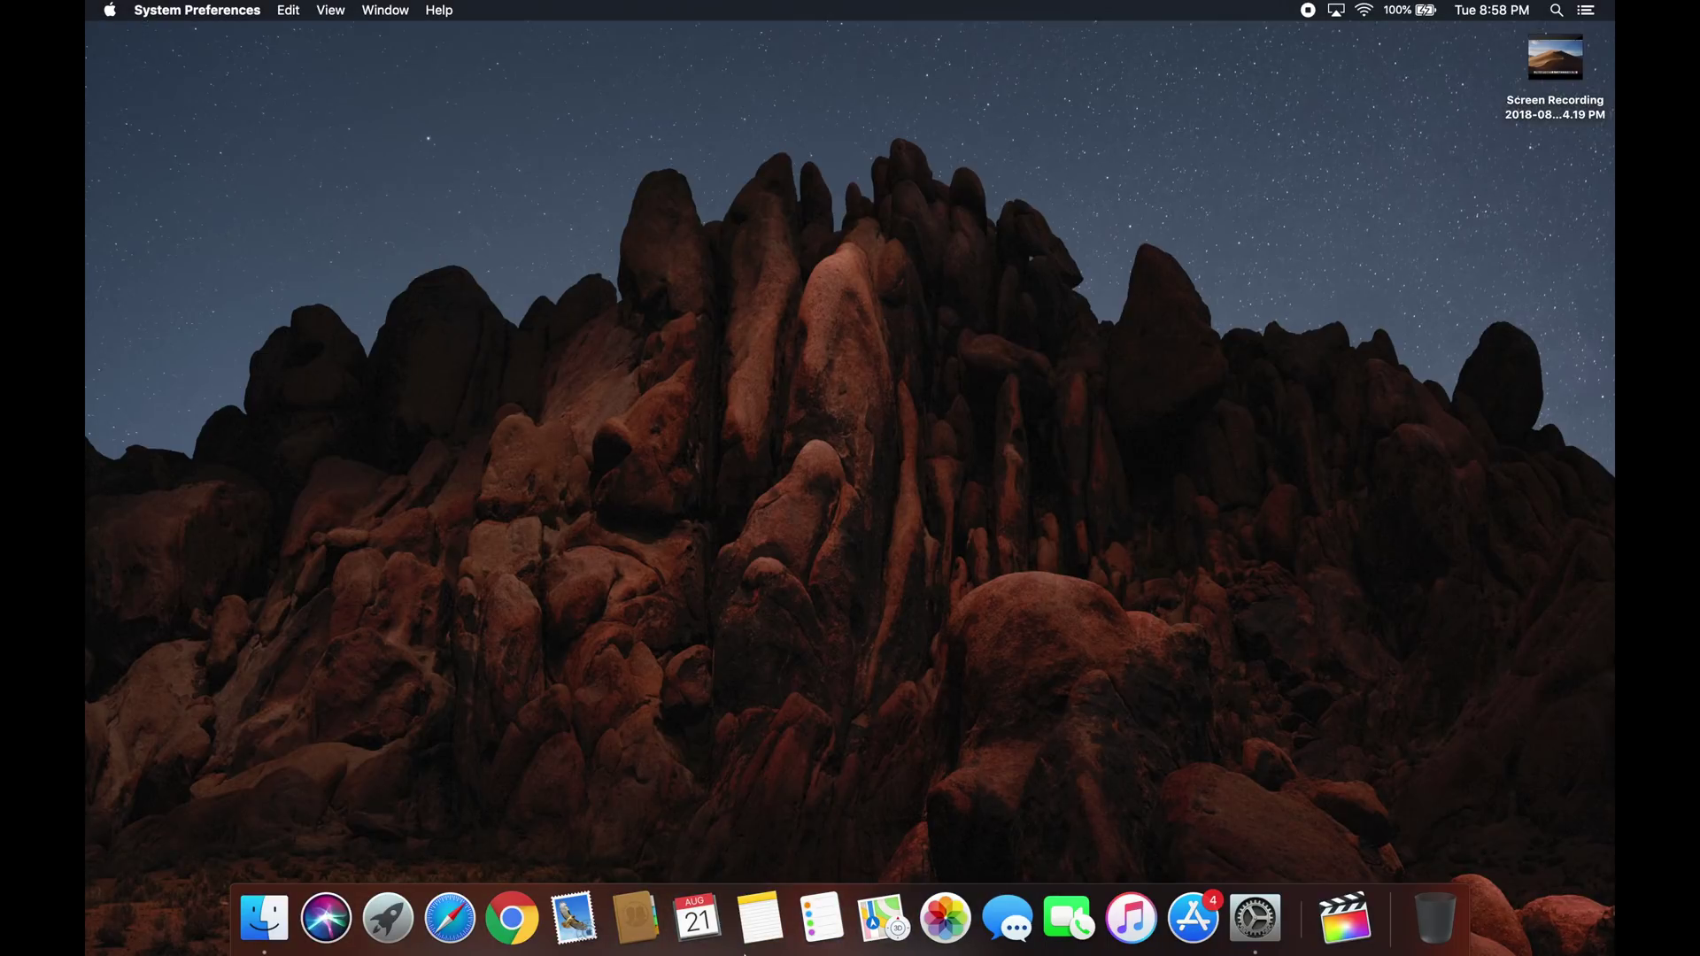
mouse_move(779, 954)
left_mouse_down()
mouse_move(709, 533)
mouse_move(708, 327)
left_mouse_up()
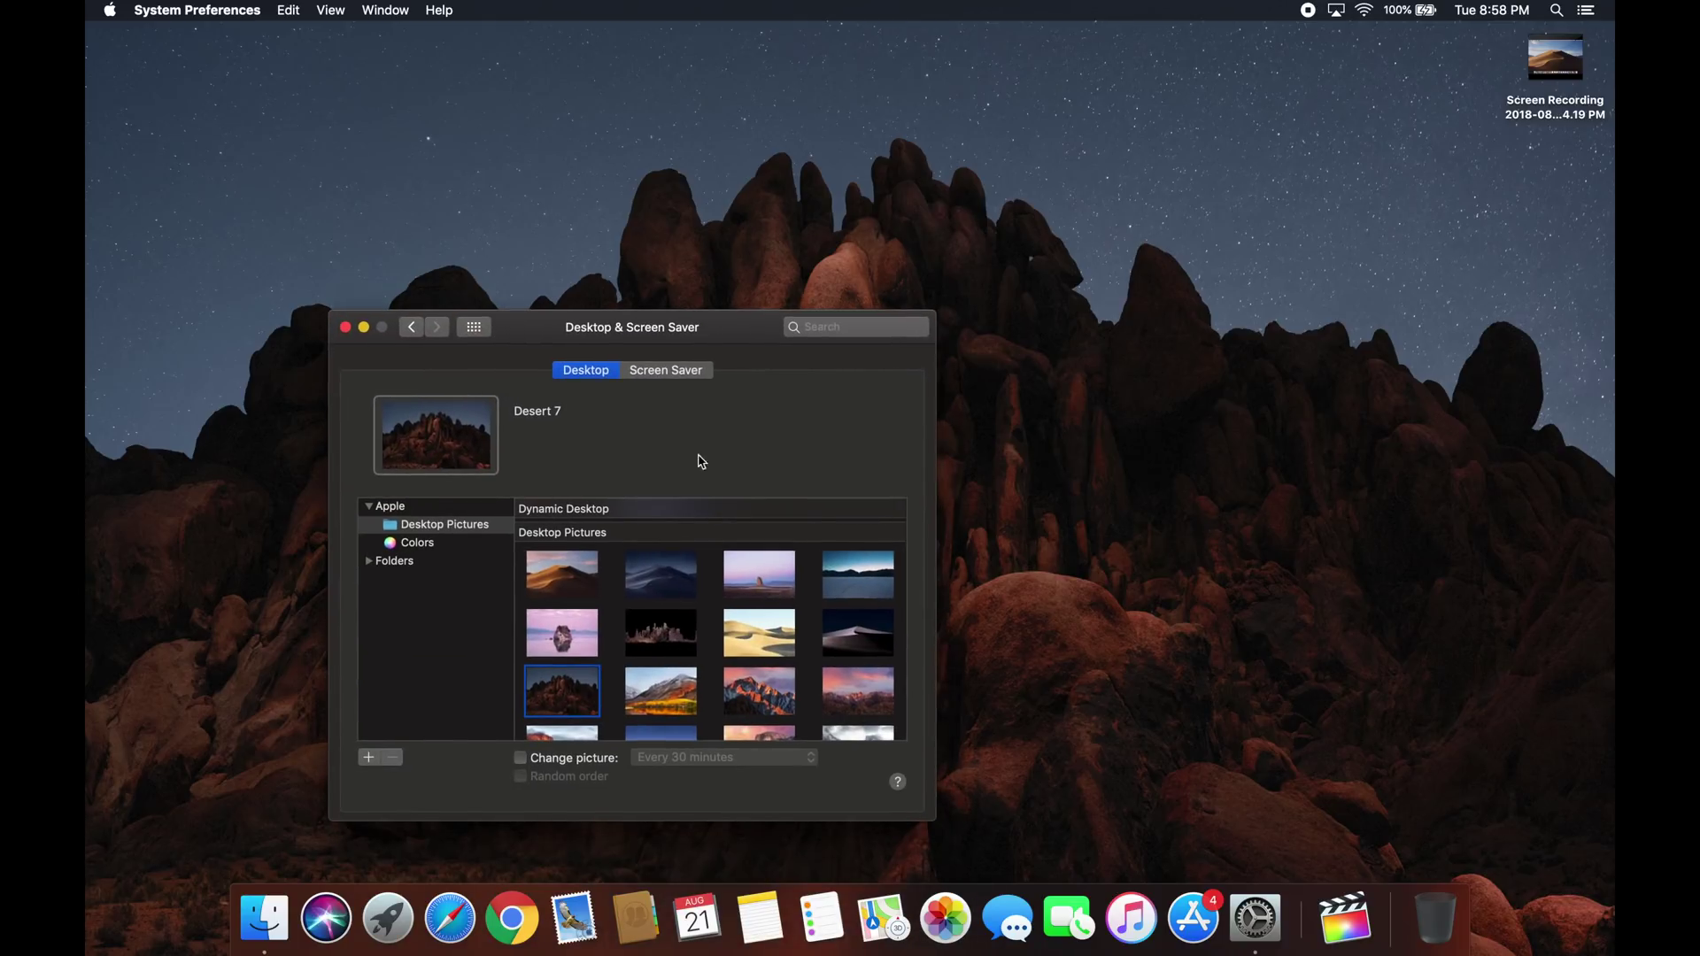
left_click(679, 691)
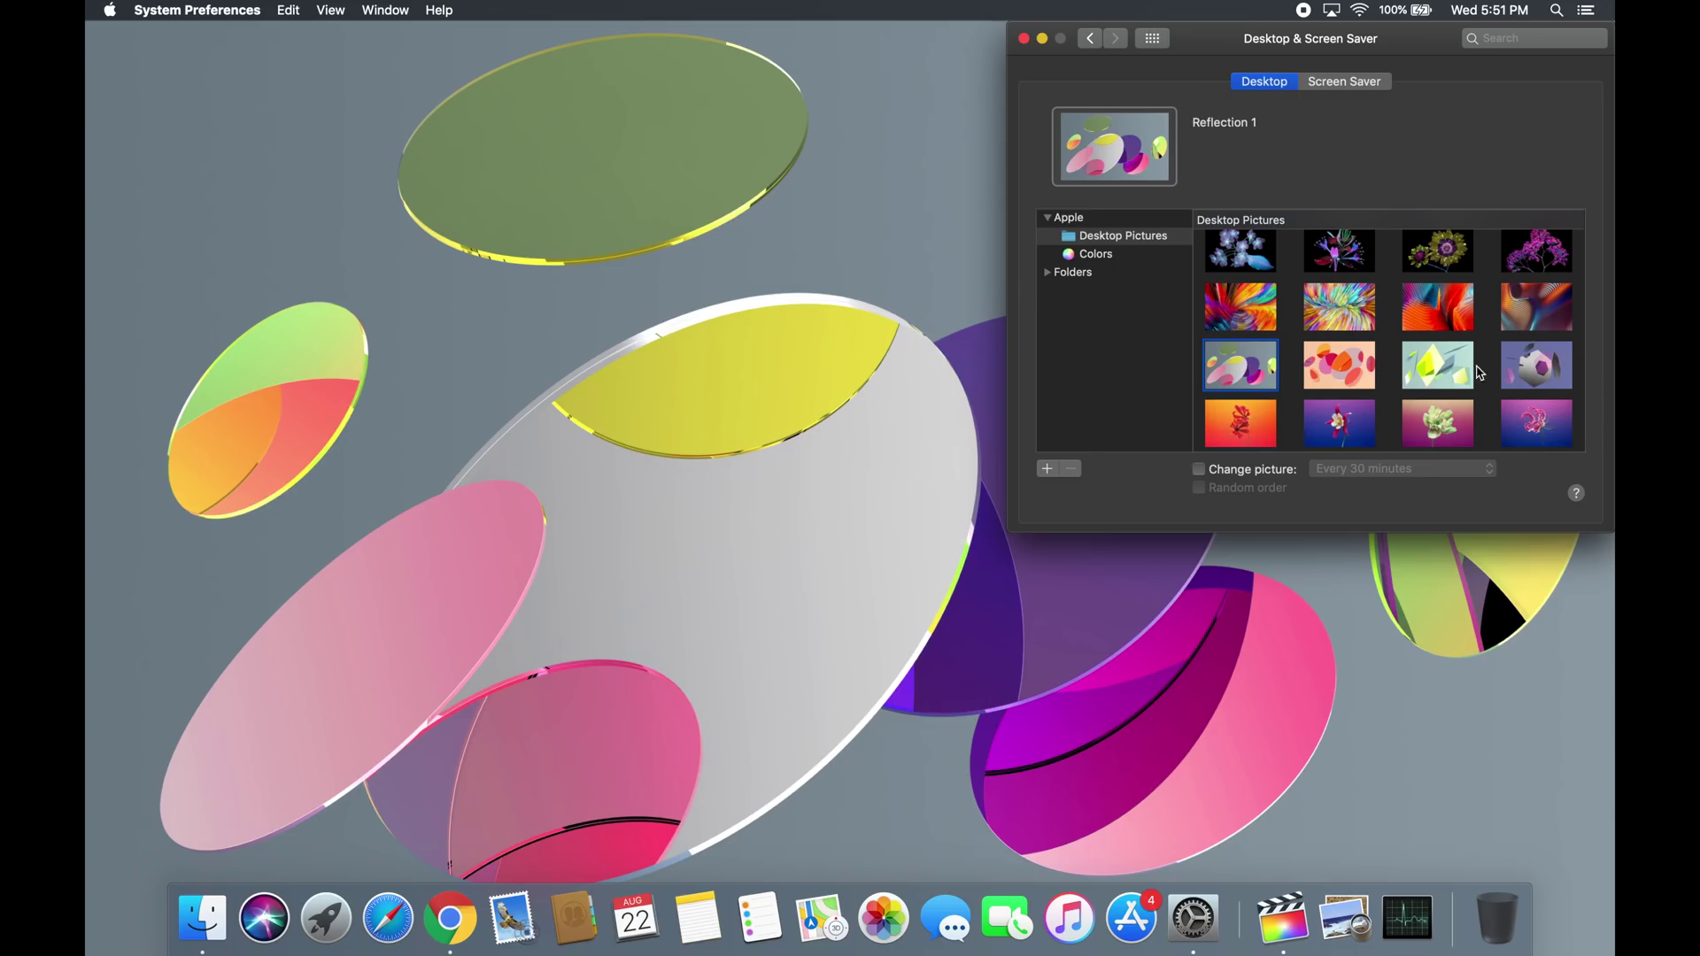
left_click(1524, 379)
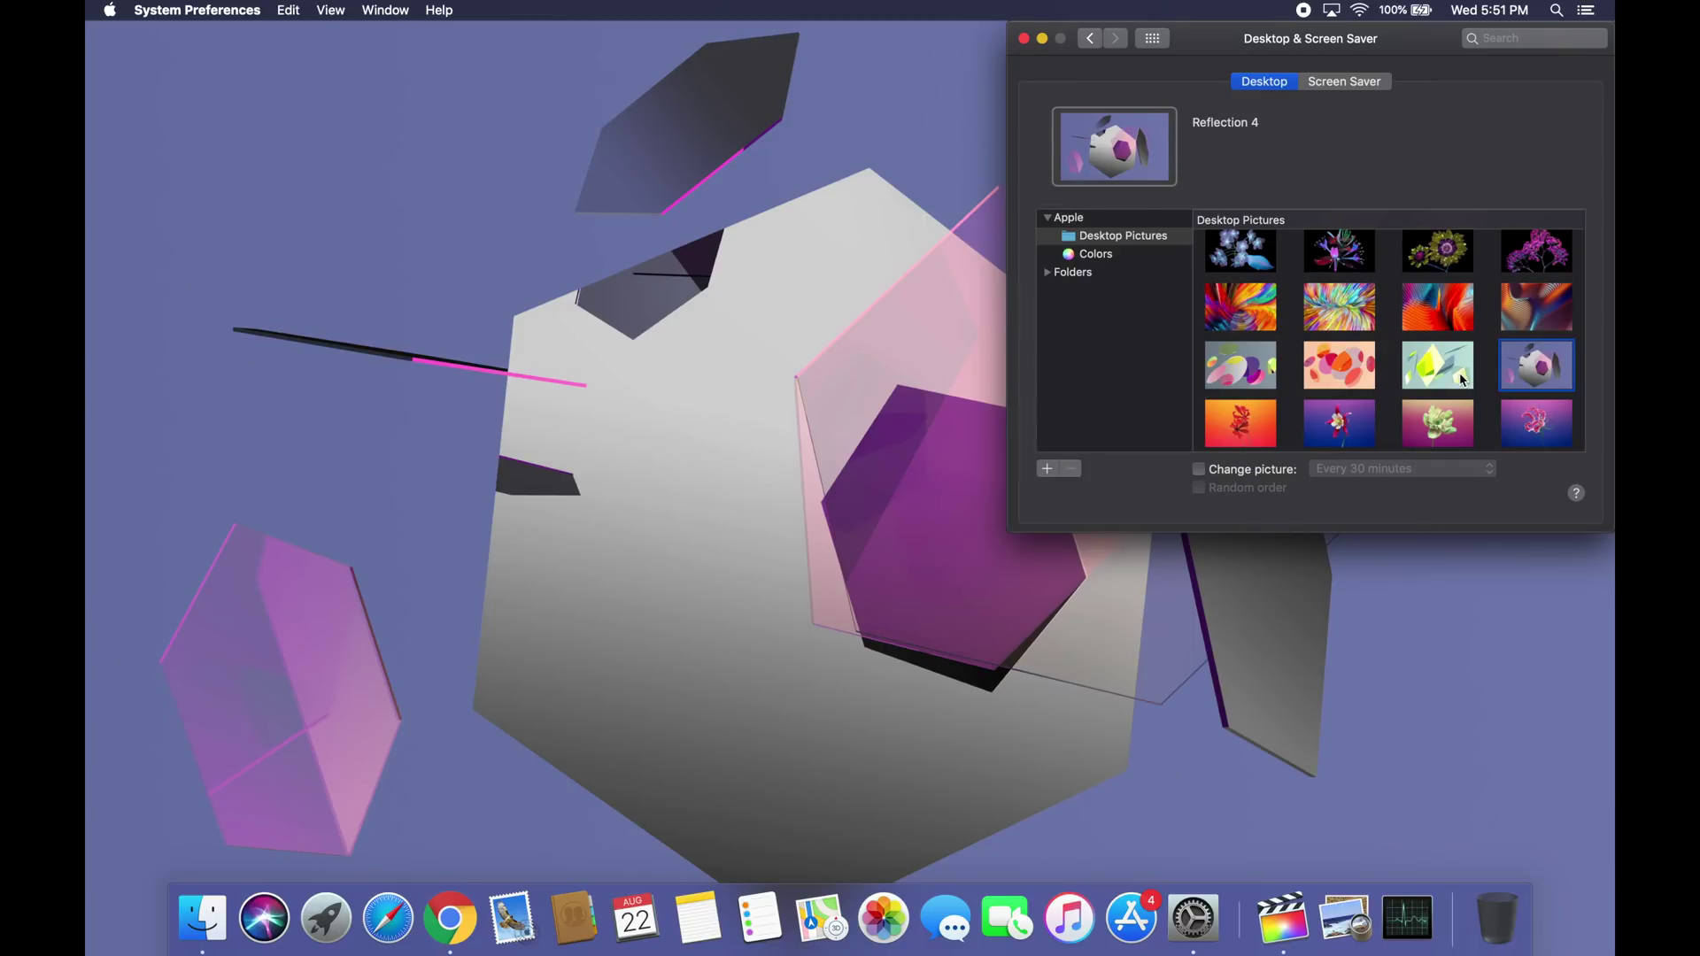
left_click(1459, 378)
left_click(1360, 428)
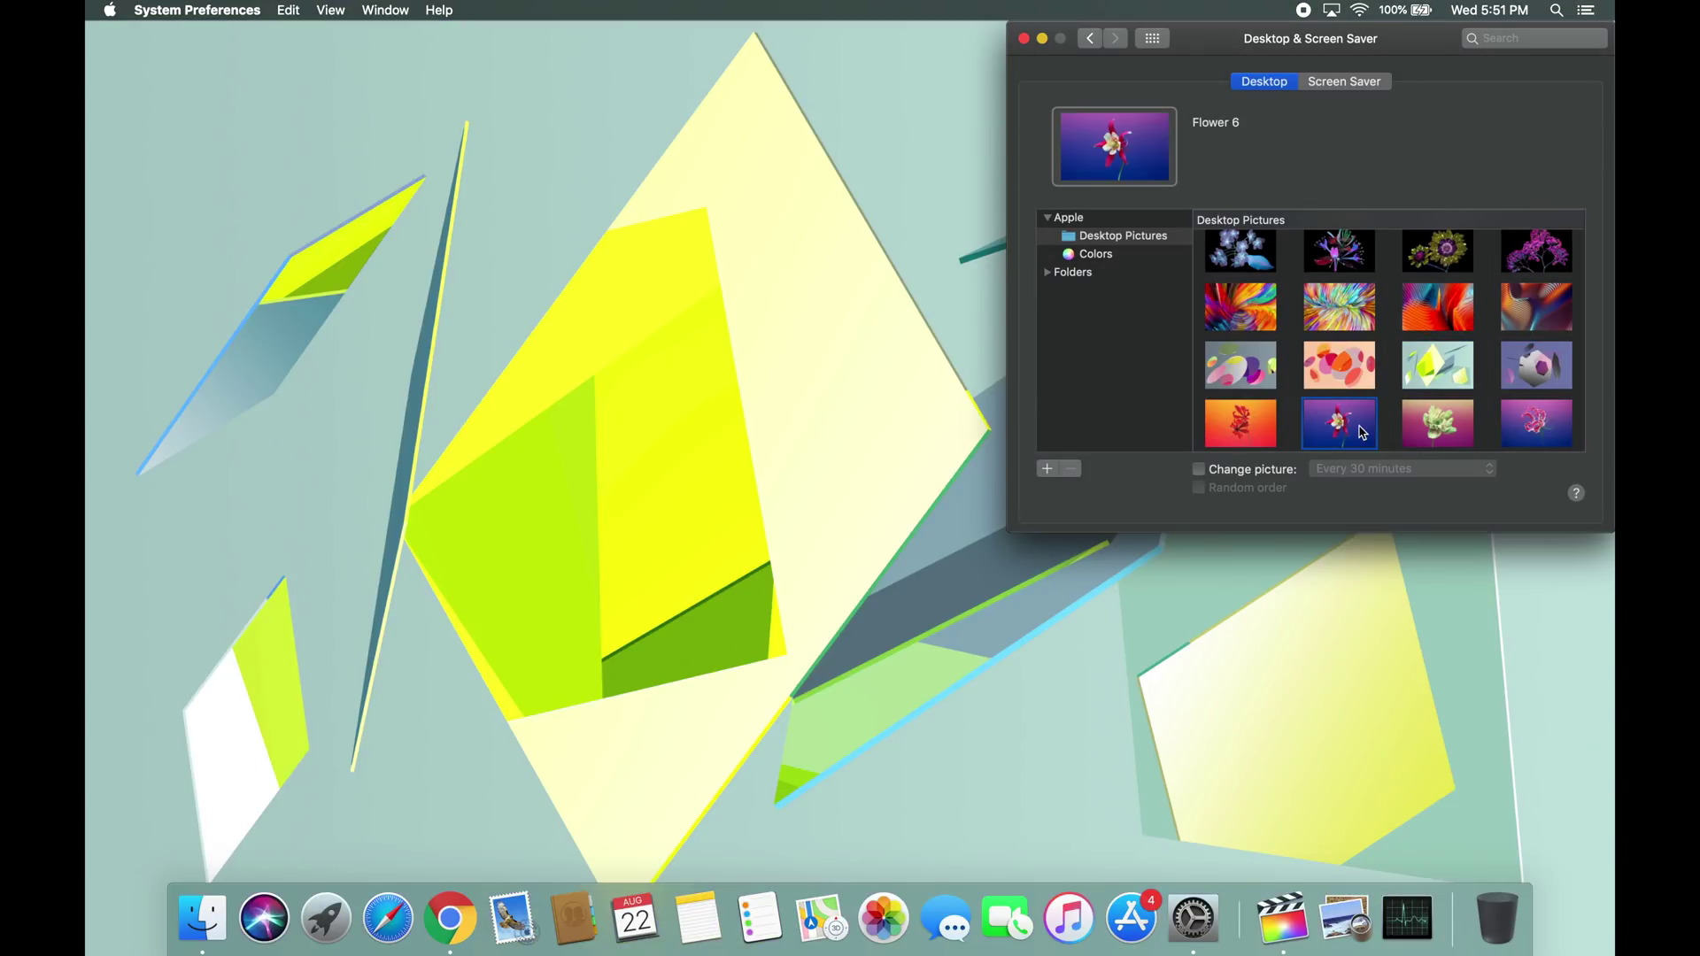
left_click(1357, 361)
left_click(1356, 312)
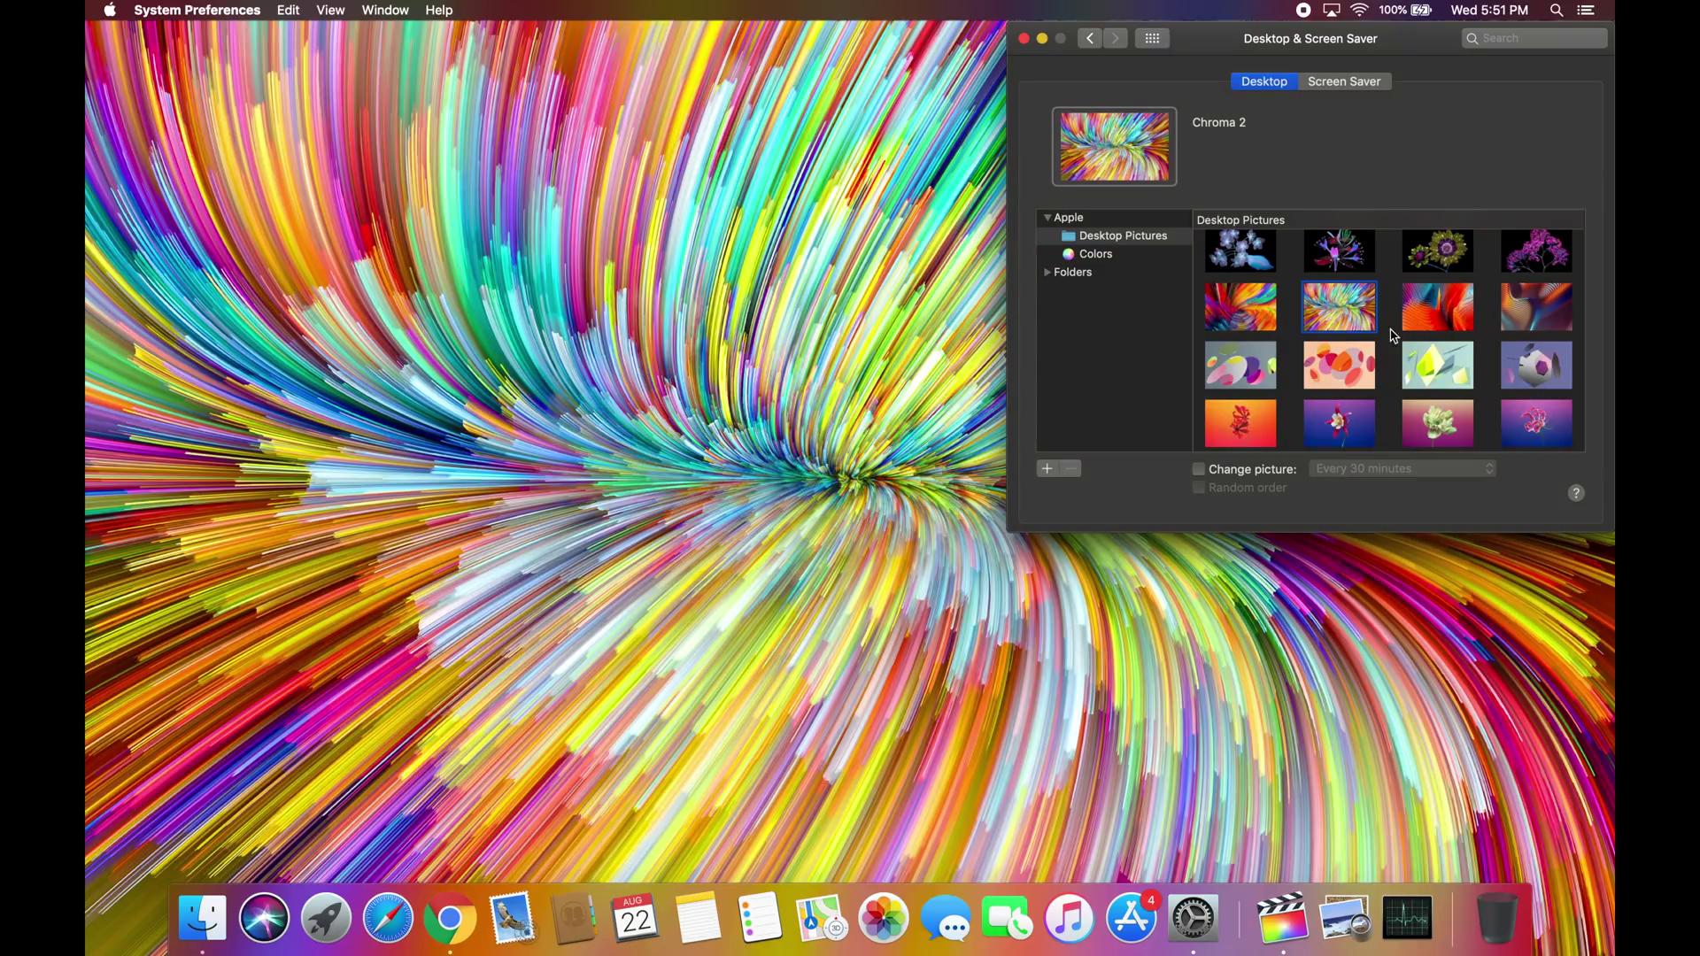
left_click(1235, 396)
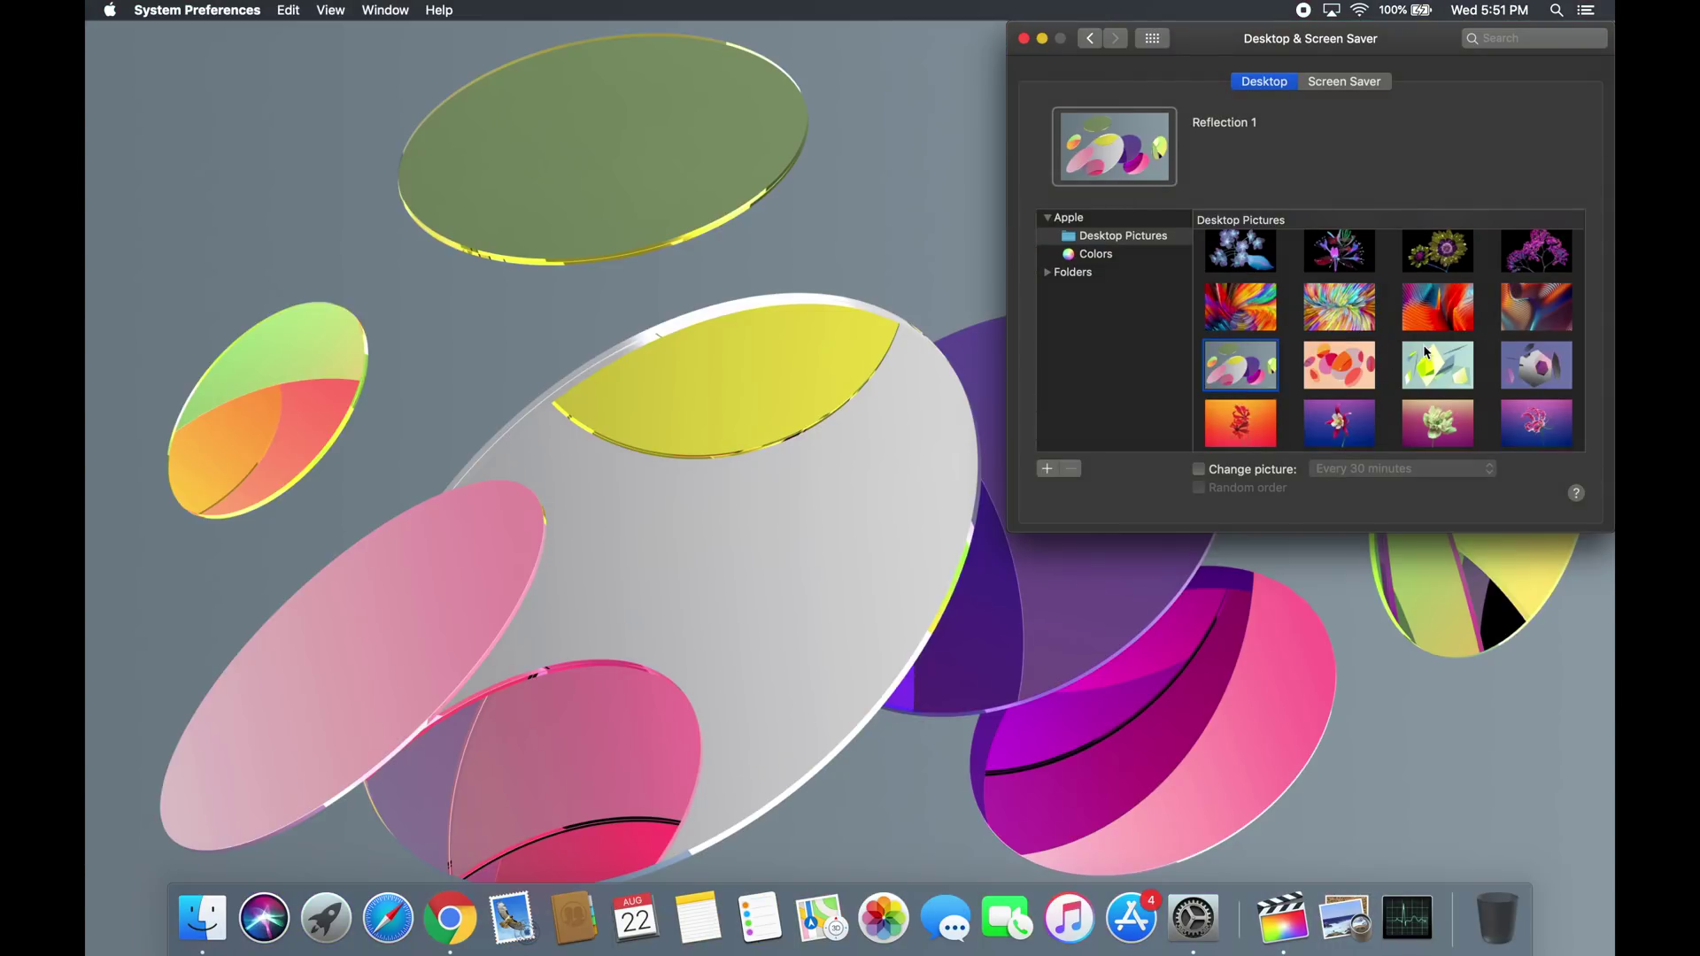
scroll(1215, 357, "up", 1)
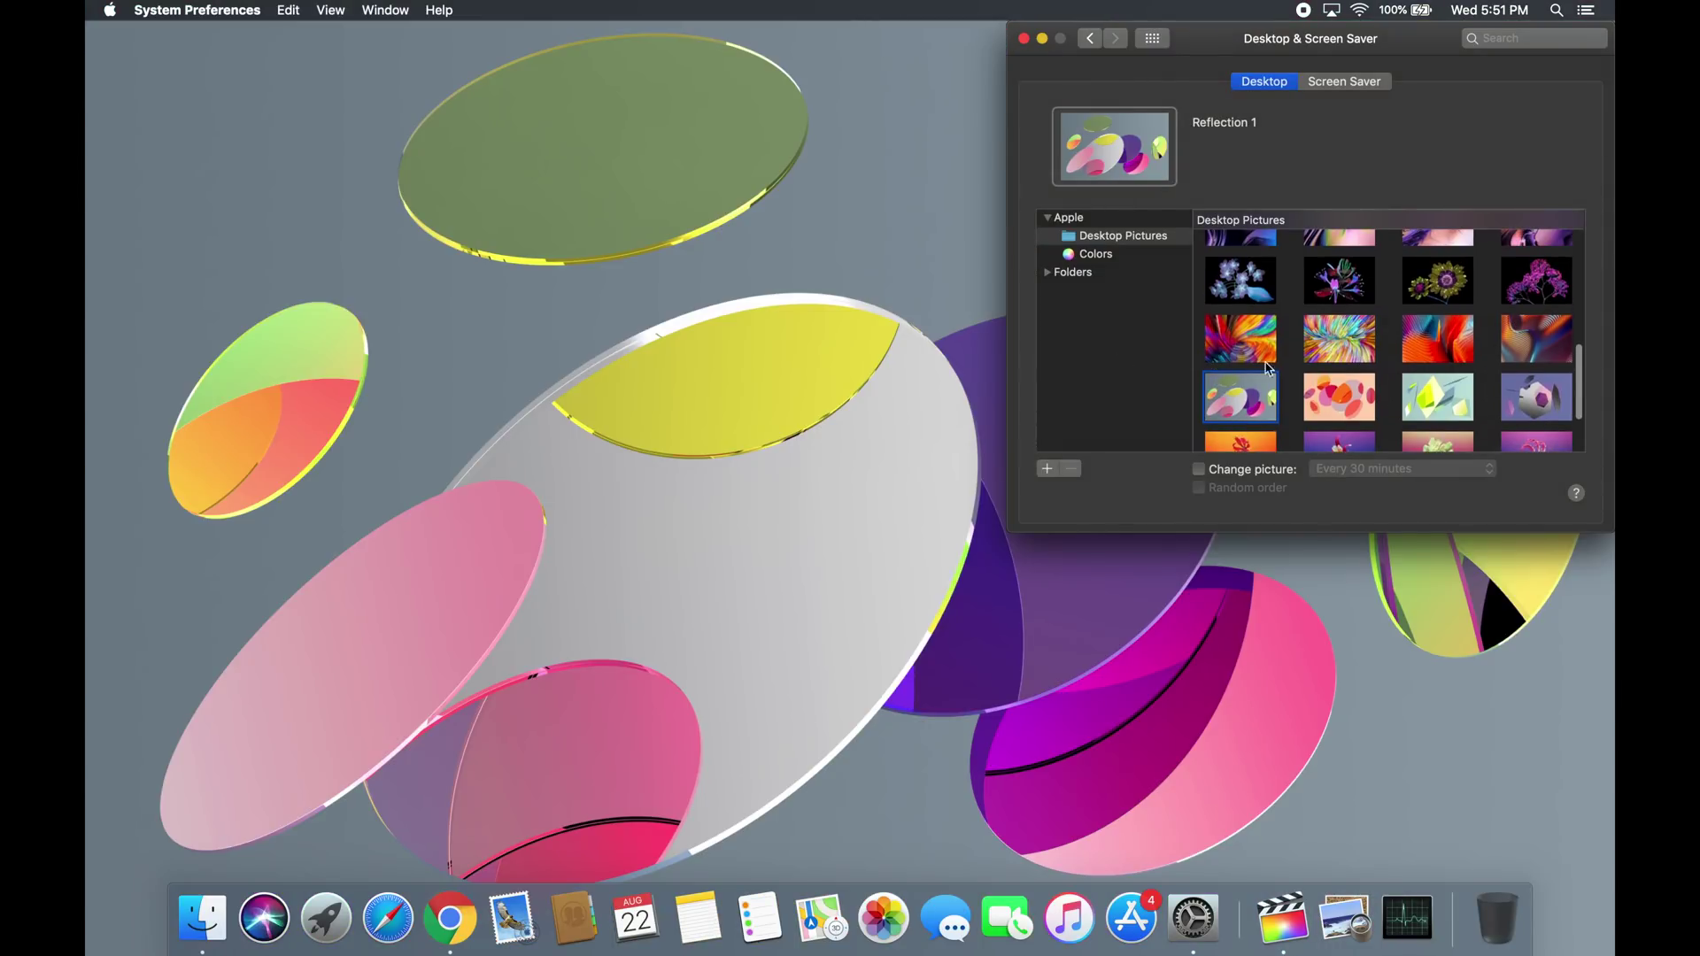
left_click(1340, 396)
left_click(1470, 408)
left_click(1536, 398)
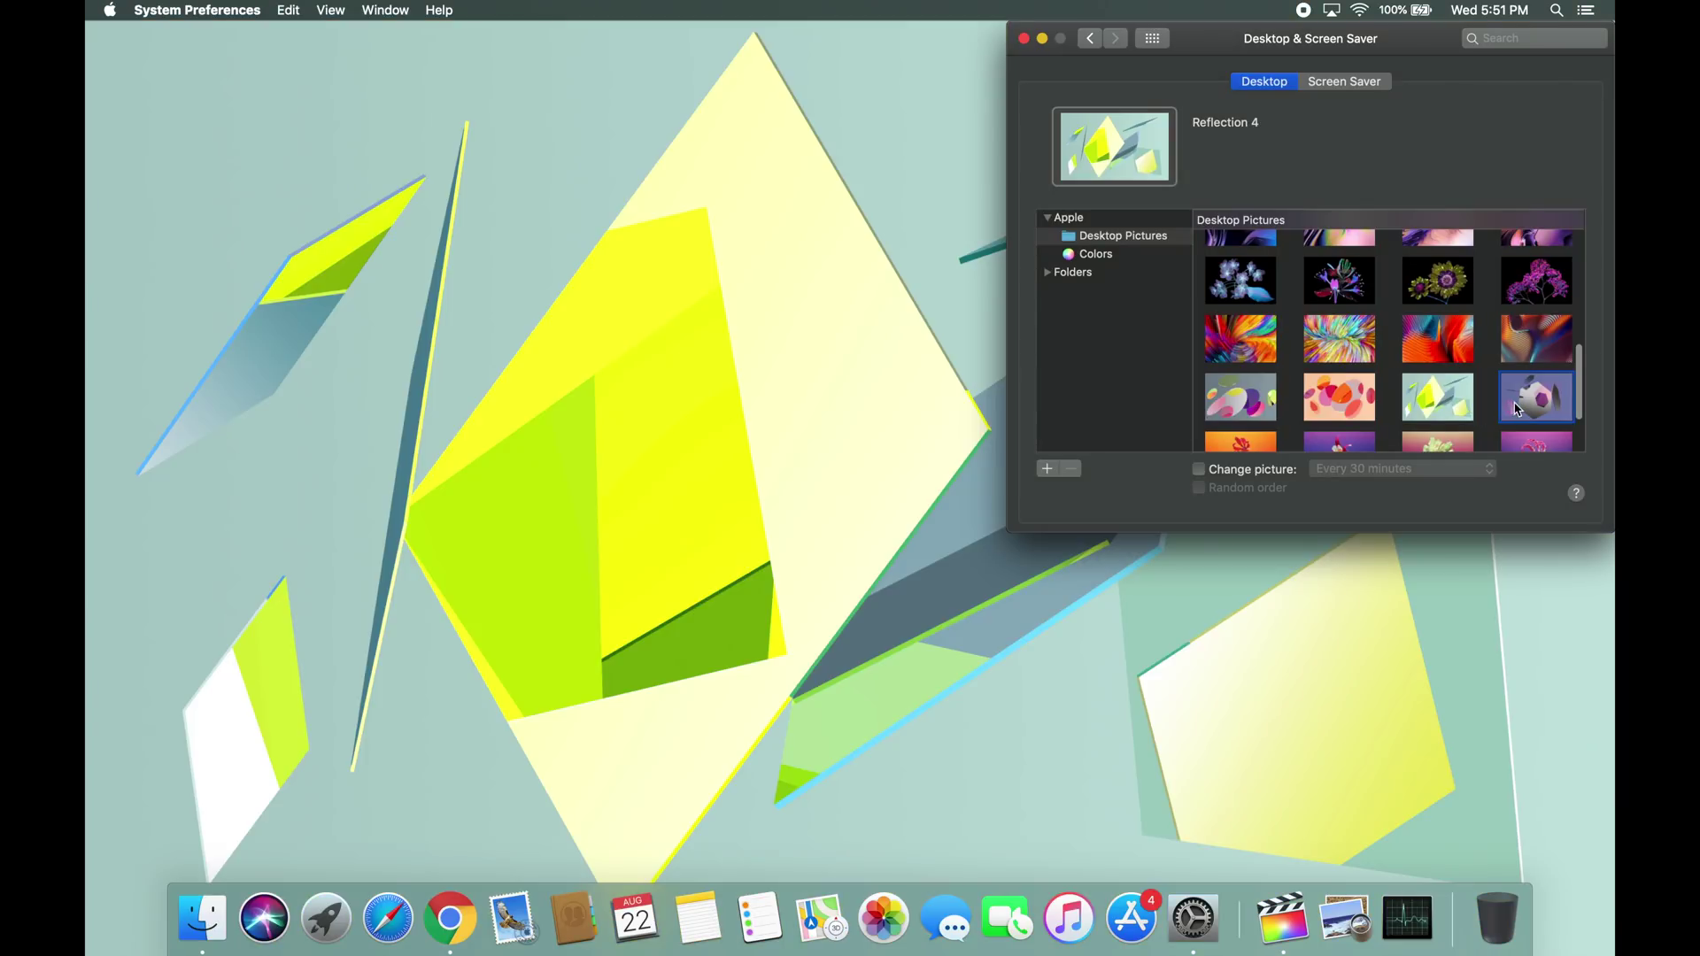
scroll(1505, 372, "up", 1)
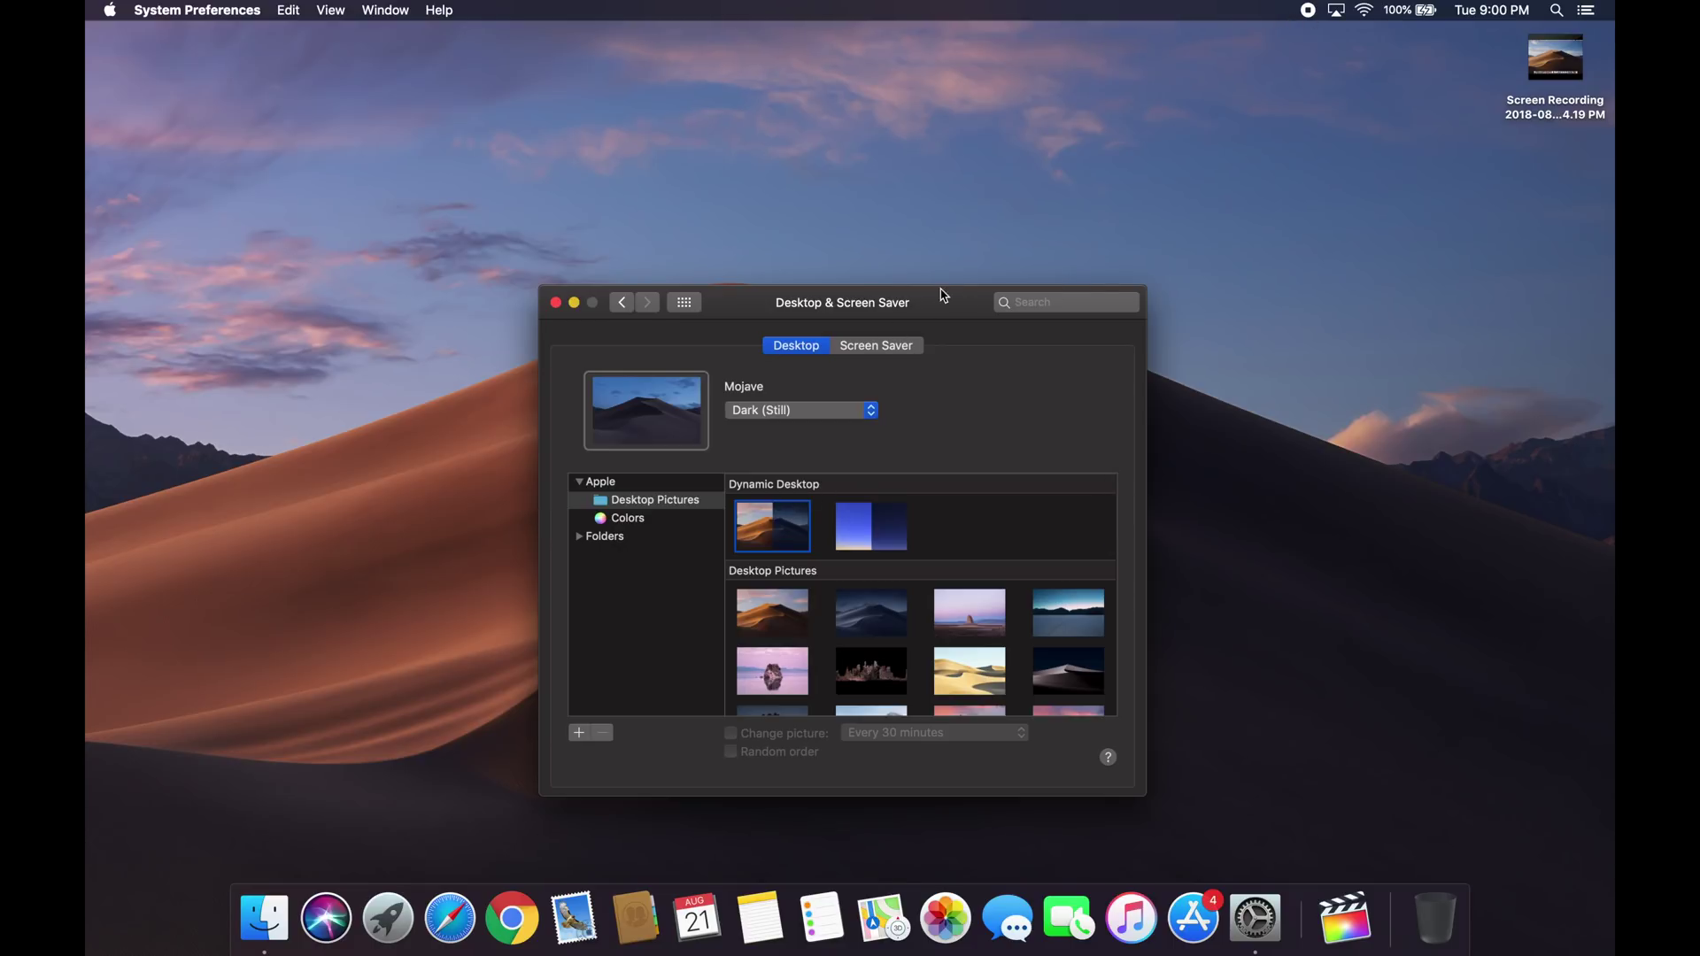
Set the clock to 7:38 AM in Date & Time and view the morning wallpaper
left_click(1491, 9)
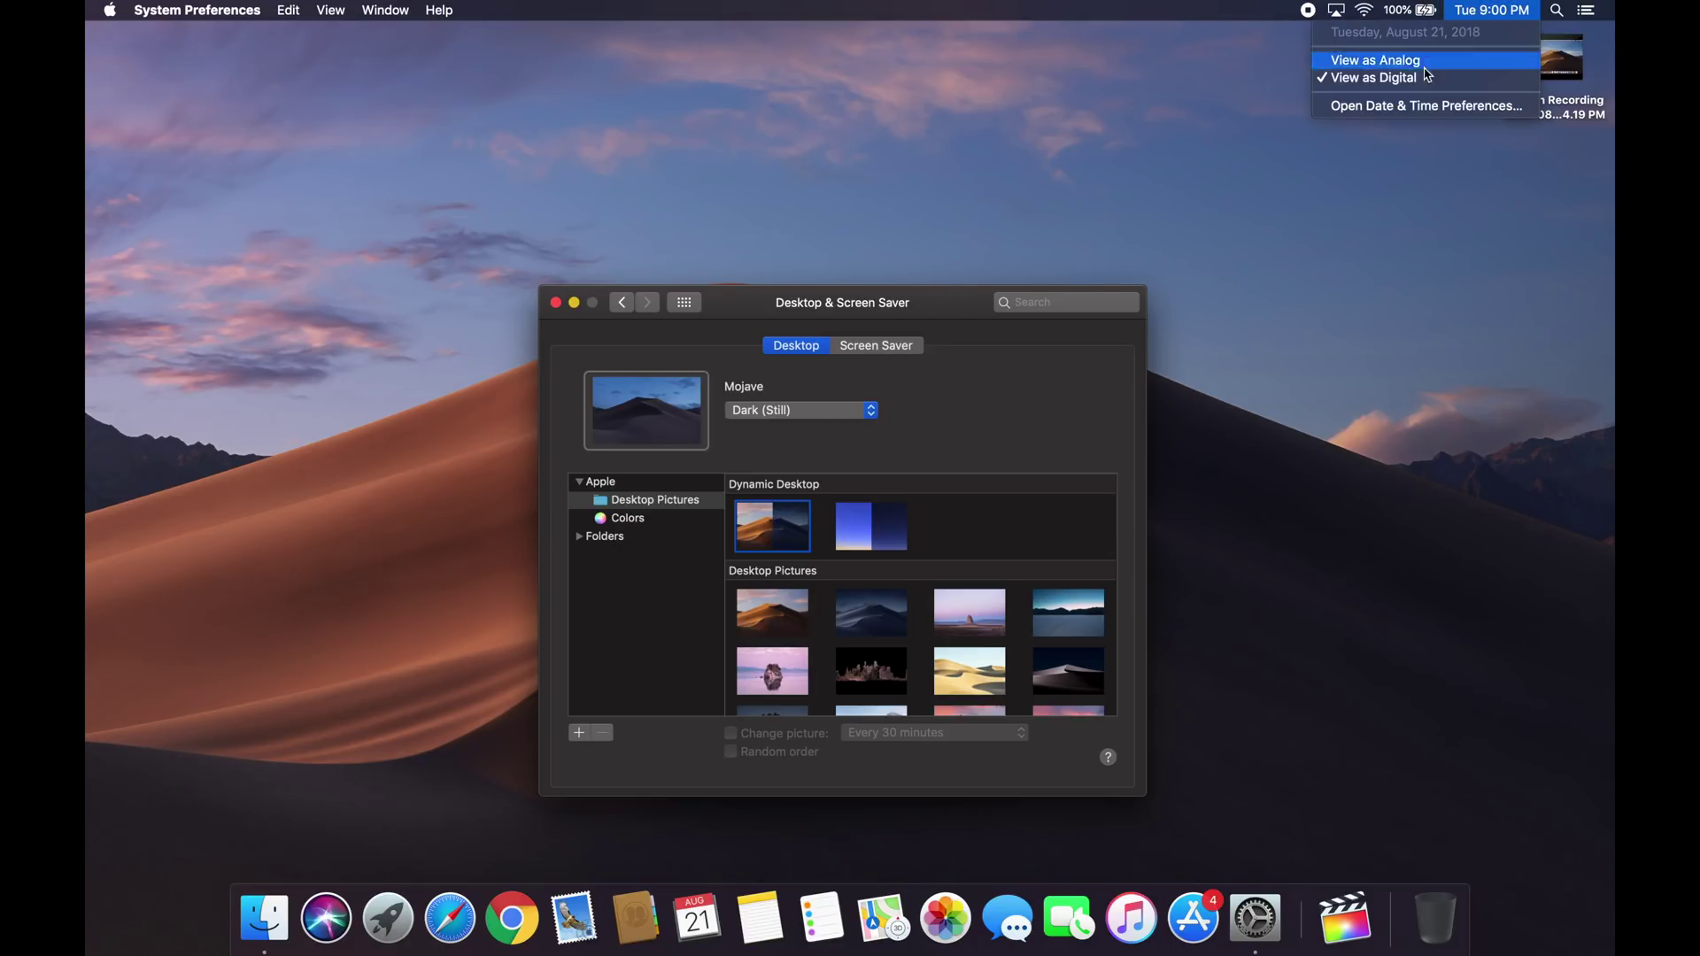
left_click(1406, 110)
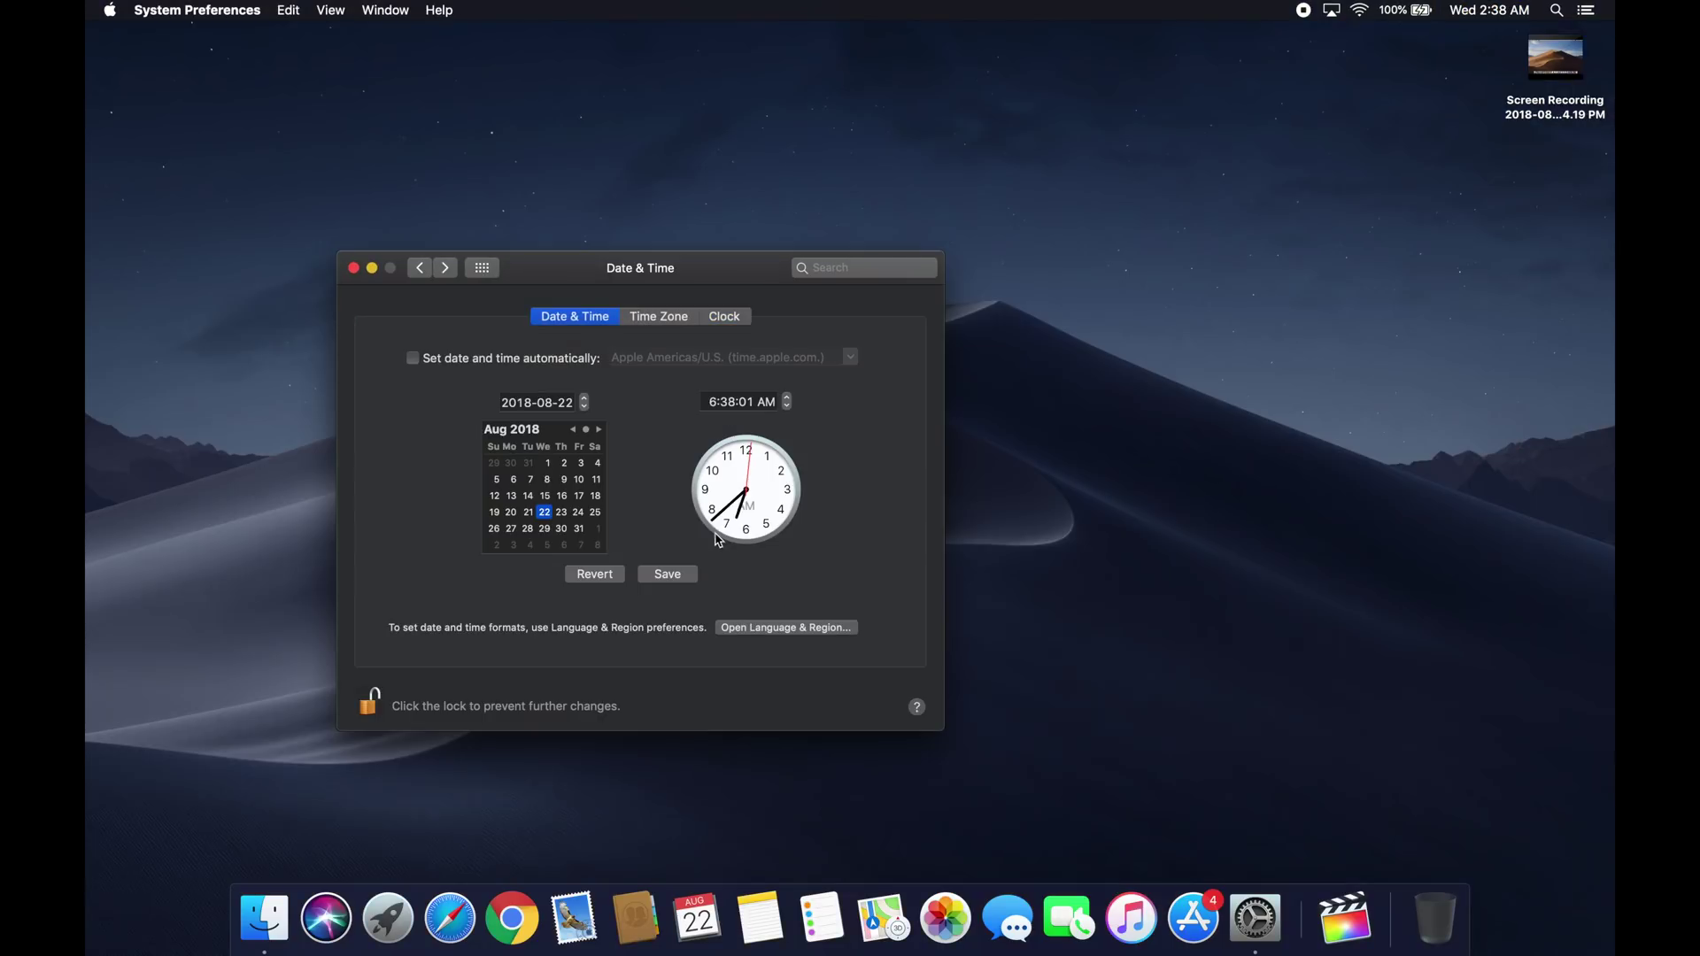
mouse_move(713, 533)
left_mouse_down()
mouse_move(739, 544)
mouse_move(711, 522)
left_mouse_up()
left_click(650, 581)
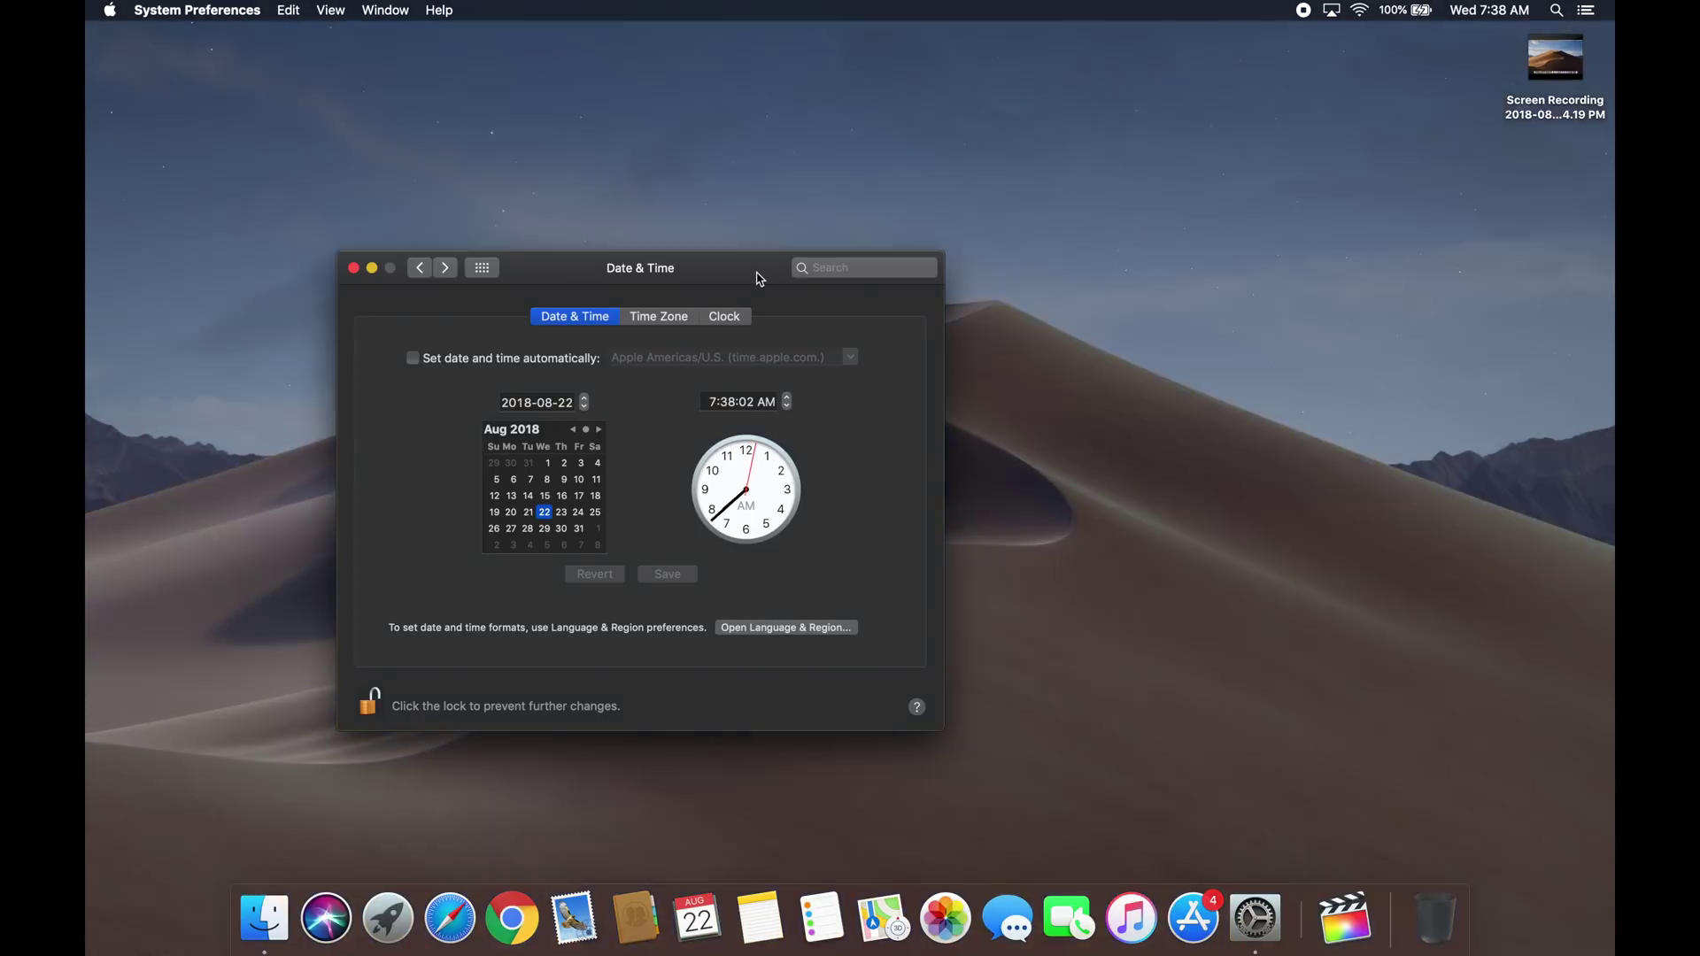
left_click_drag(758, 279, 978, 948)
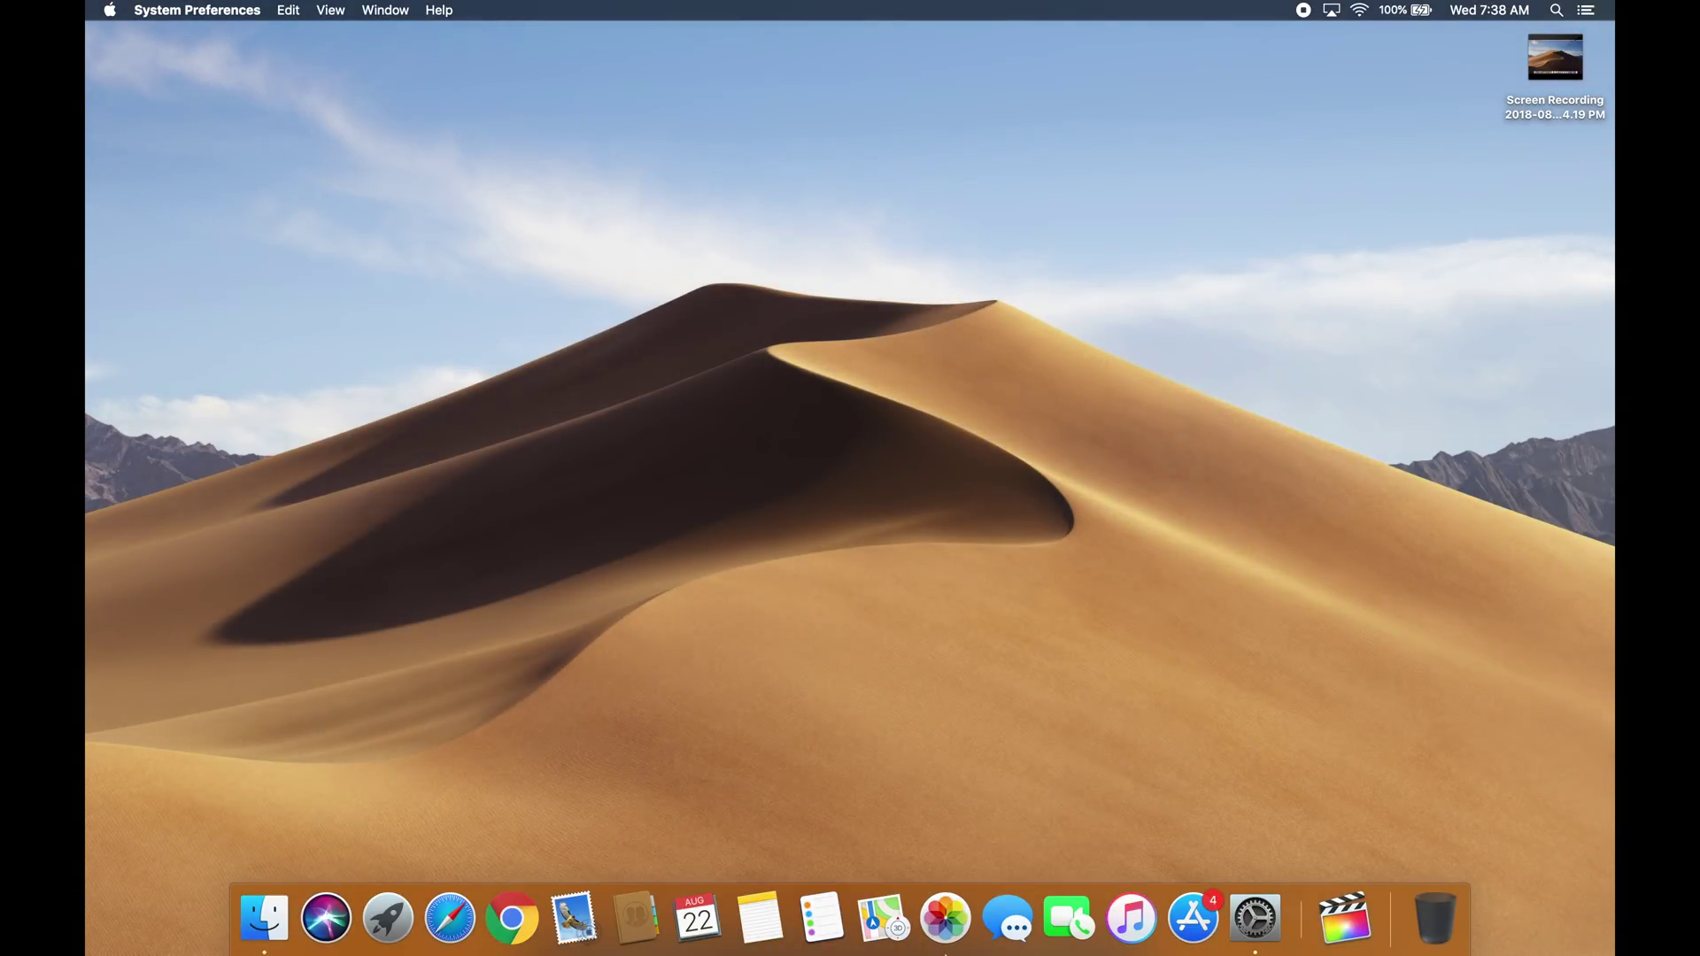
left_click_drag(979, 947, 978, 289)
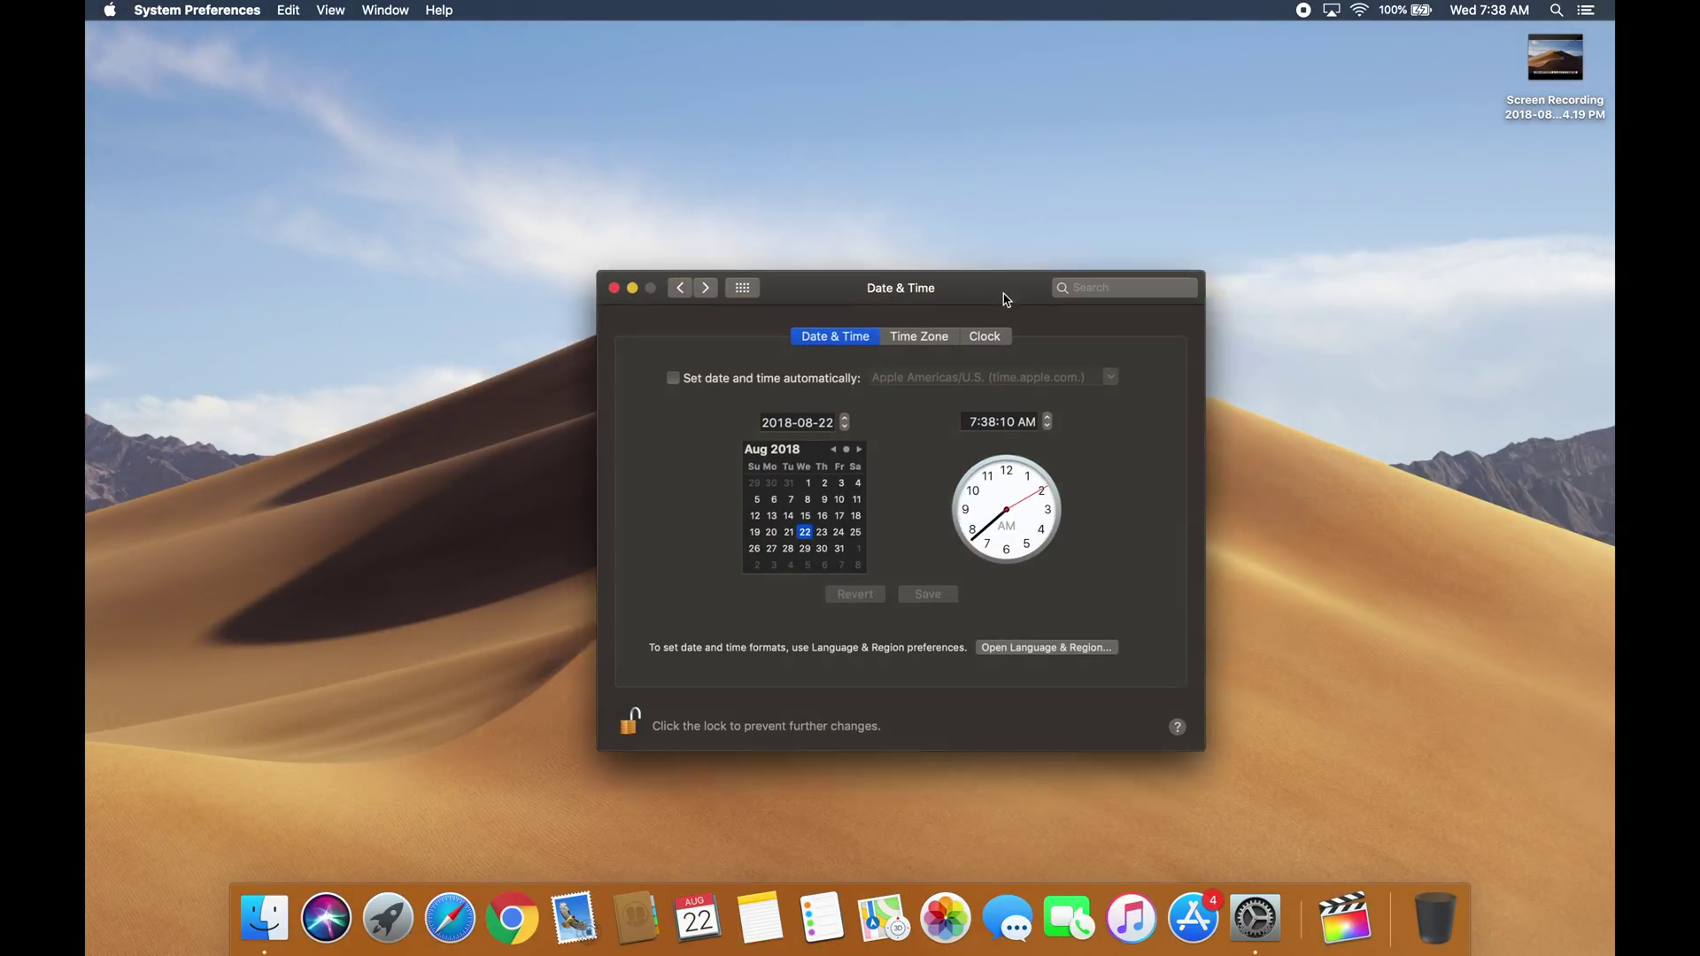
Change the time to 12:38 PM and view the midday wallpaper
left_click(965, 522)
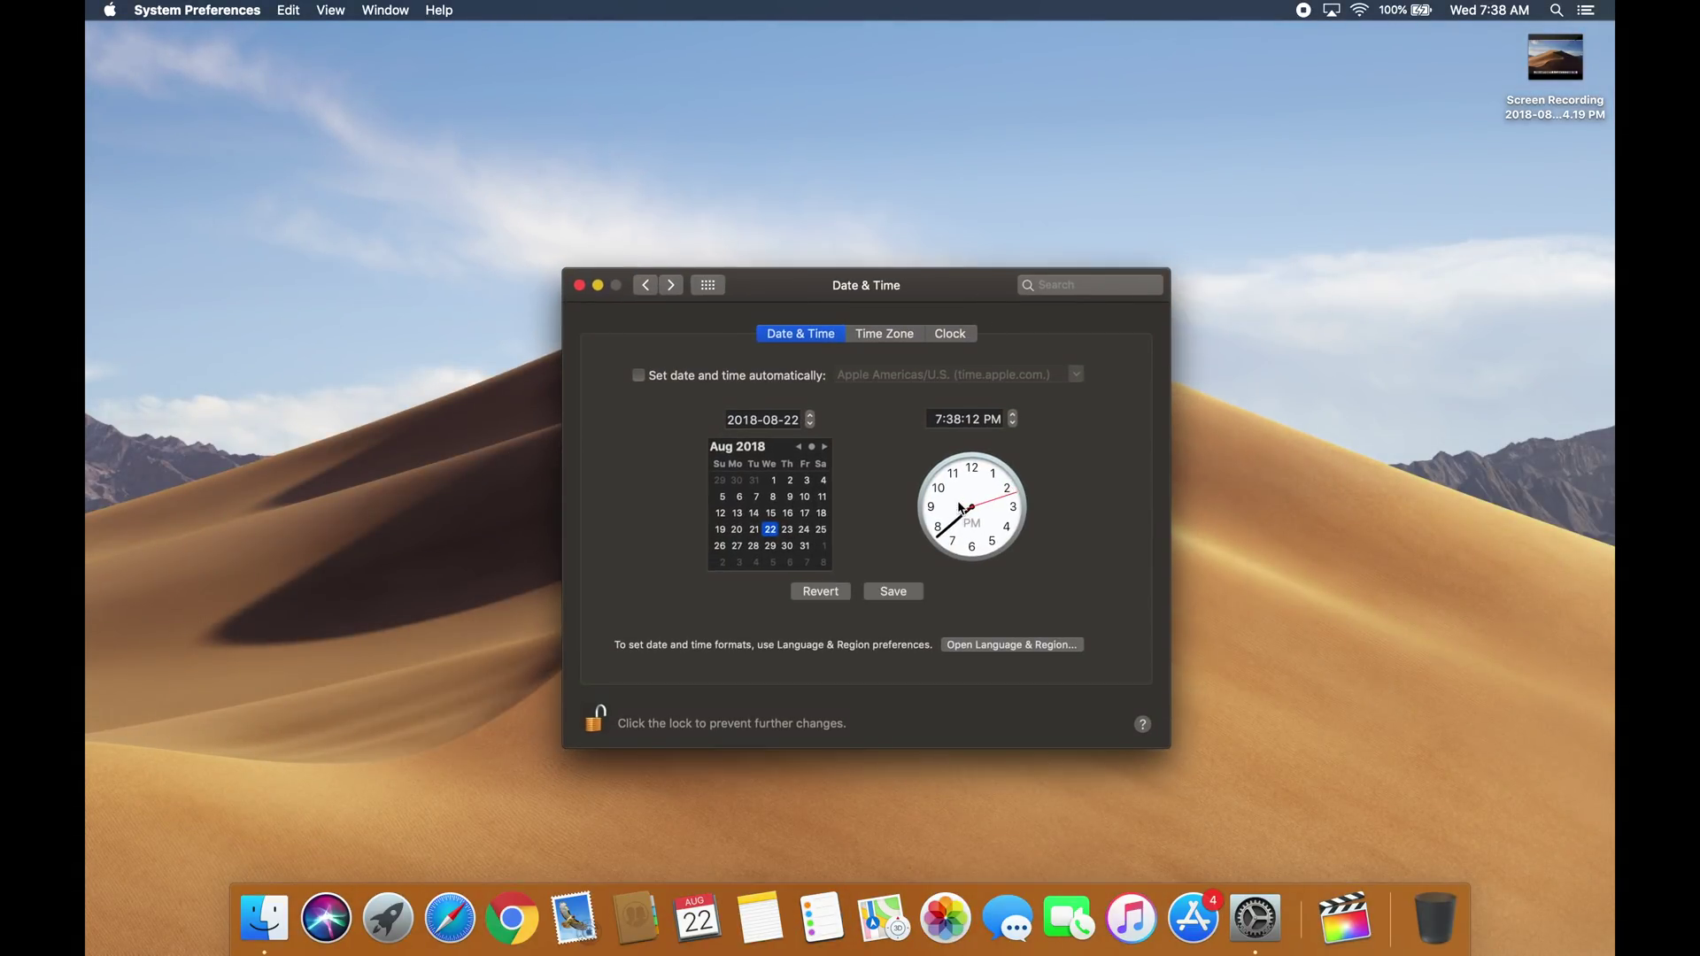
left_click(939, 419)
left_click(912, 592)
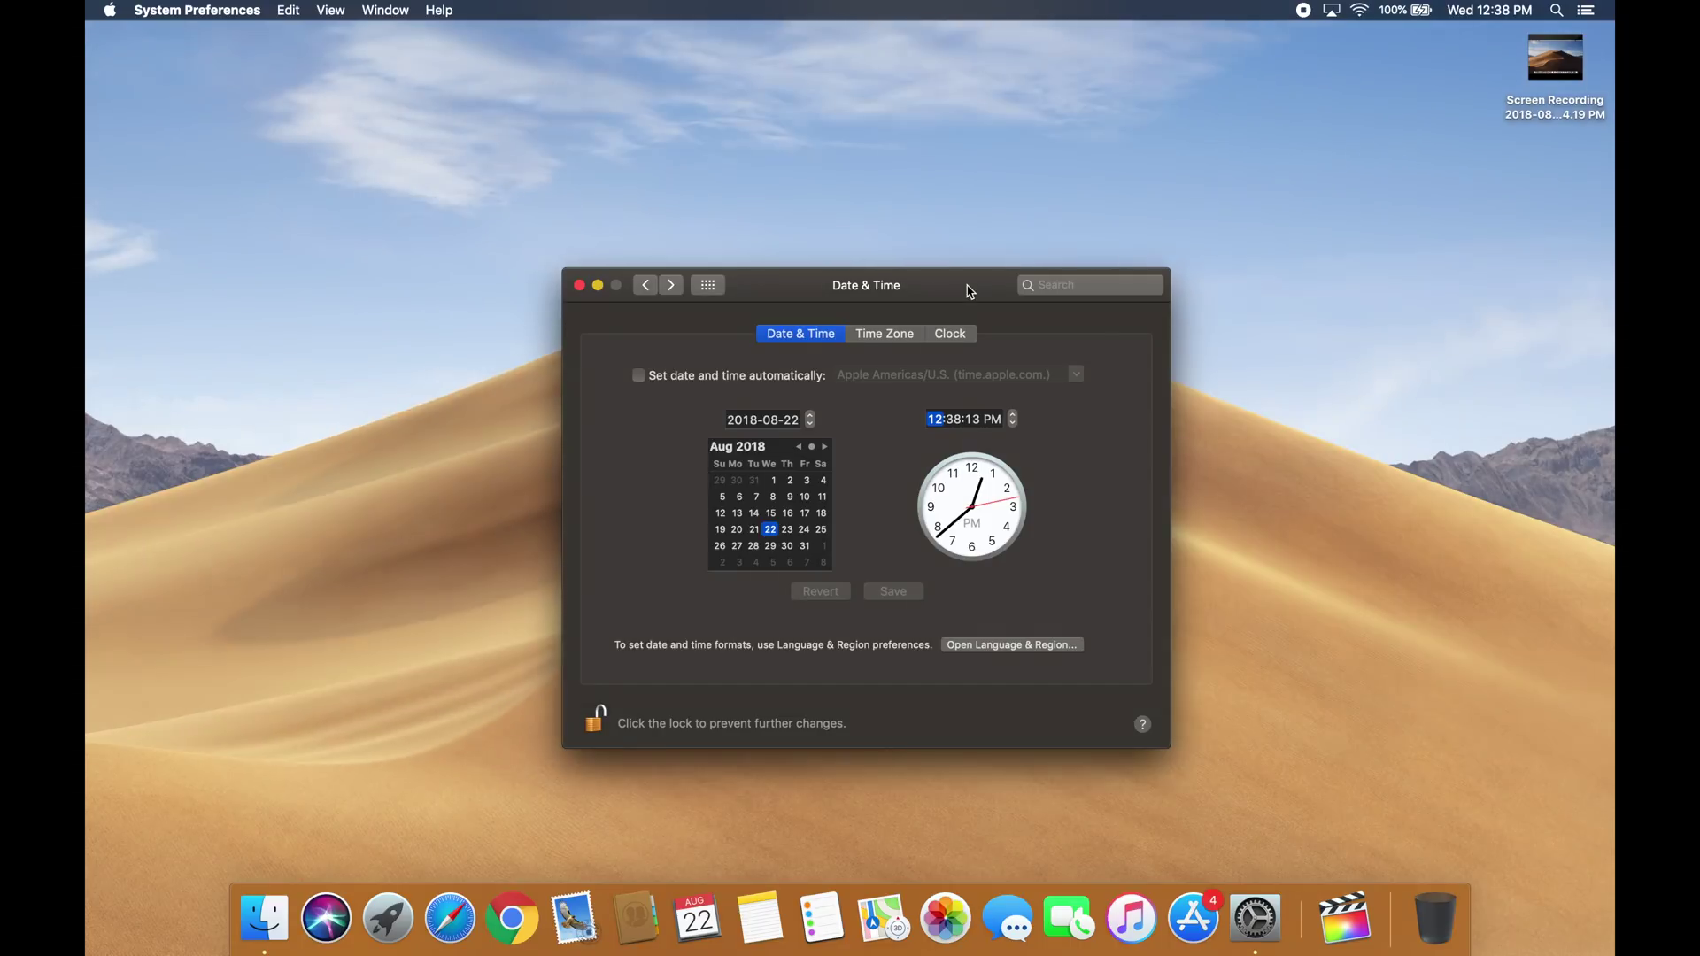
mouse_move(969, 288)
left_mouse_down()
mouse_move(974, 774)
mouse_move(954, 952)
left_mouse_up()
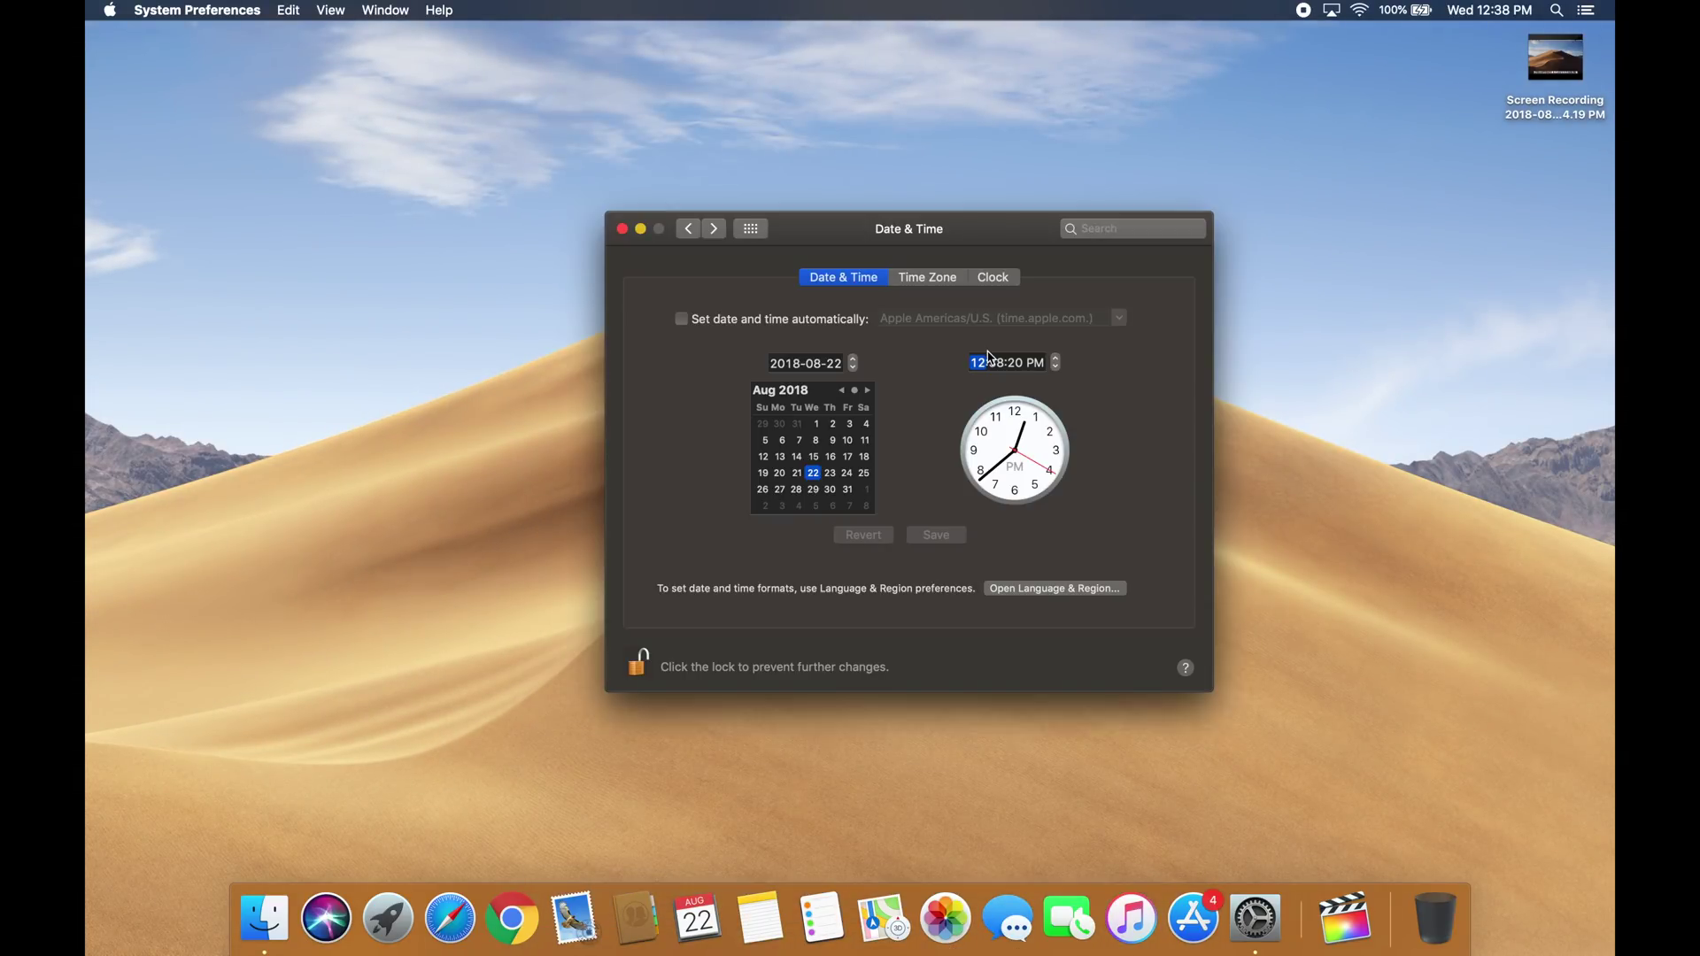
Advance the time to 6:38 PM, then 10:38 PM, viewing the evening and night wallpapers
left_click(940, 540)
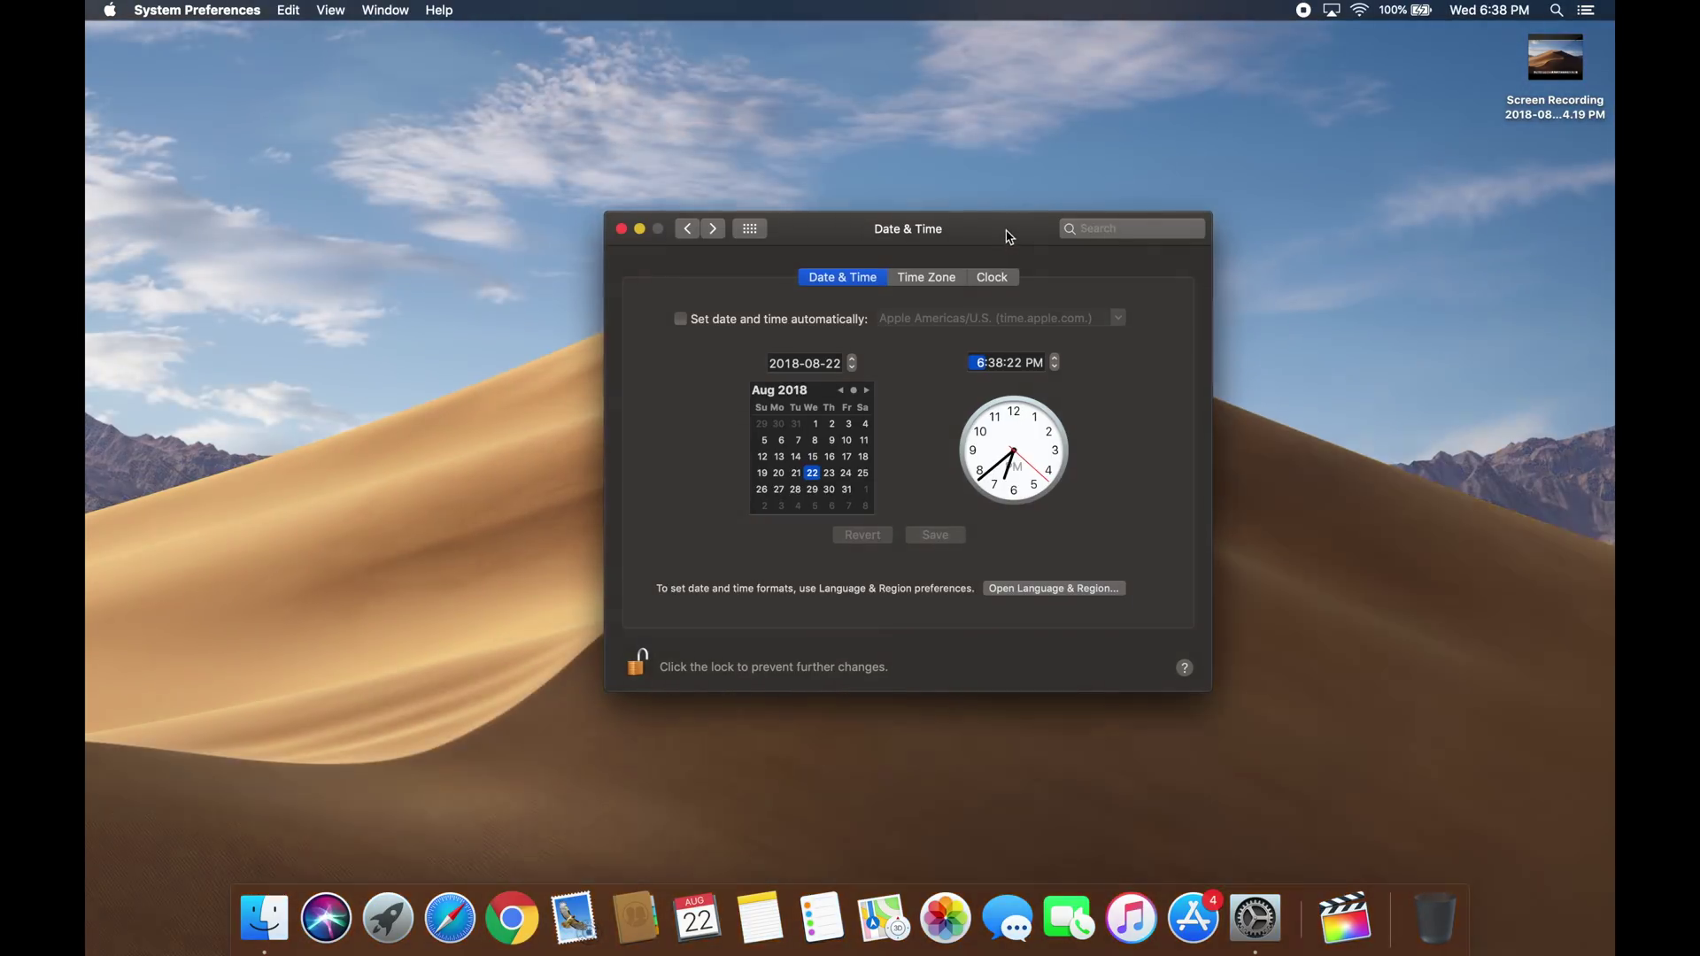
left_click_drag(1007, 235, 969, 936)
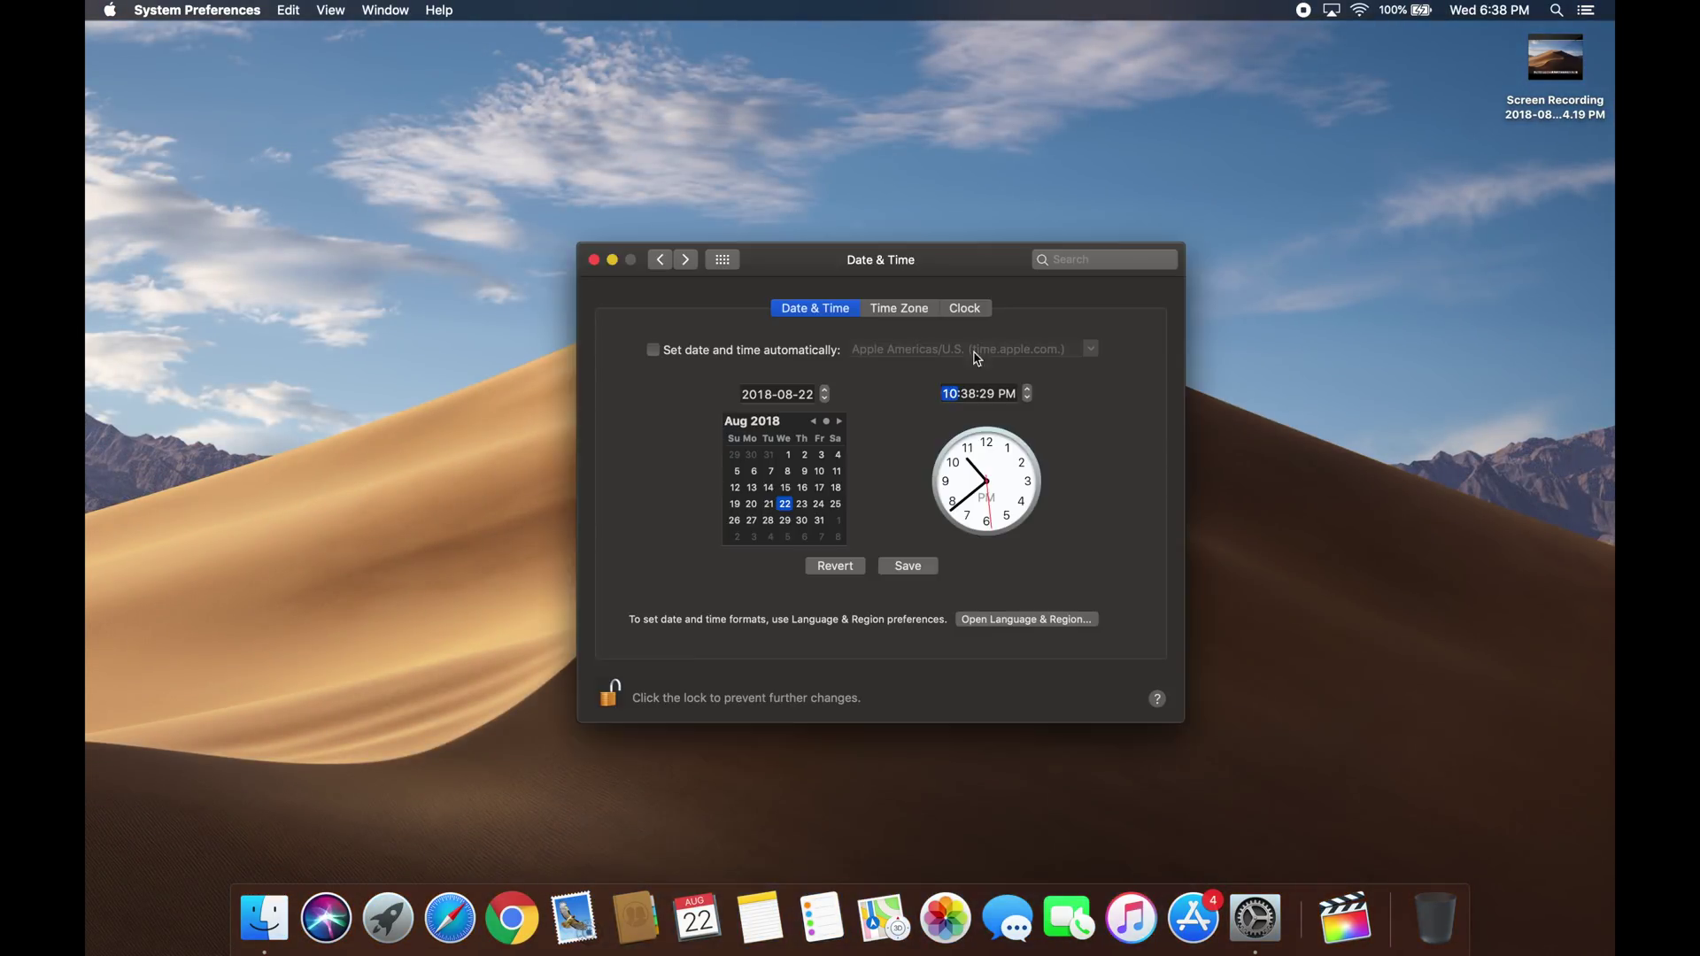
left_click(922, 567)
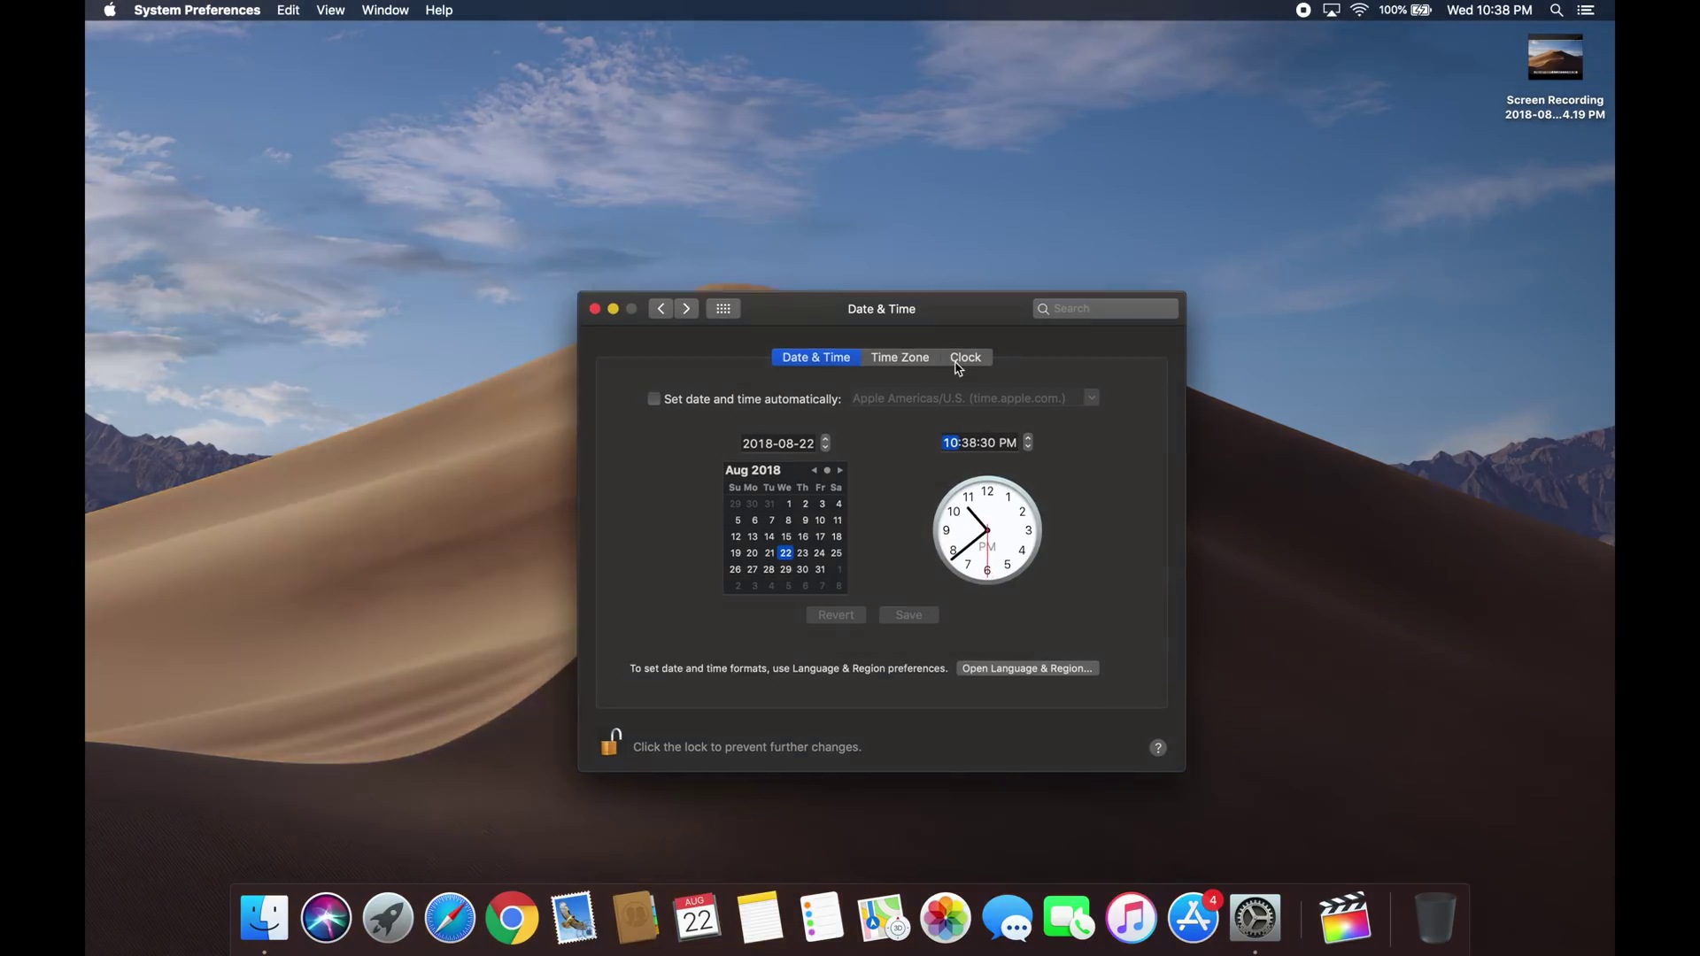
left_click_drag(965, 261, 927, 953)
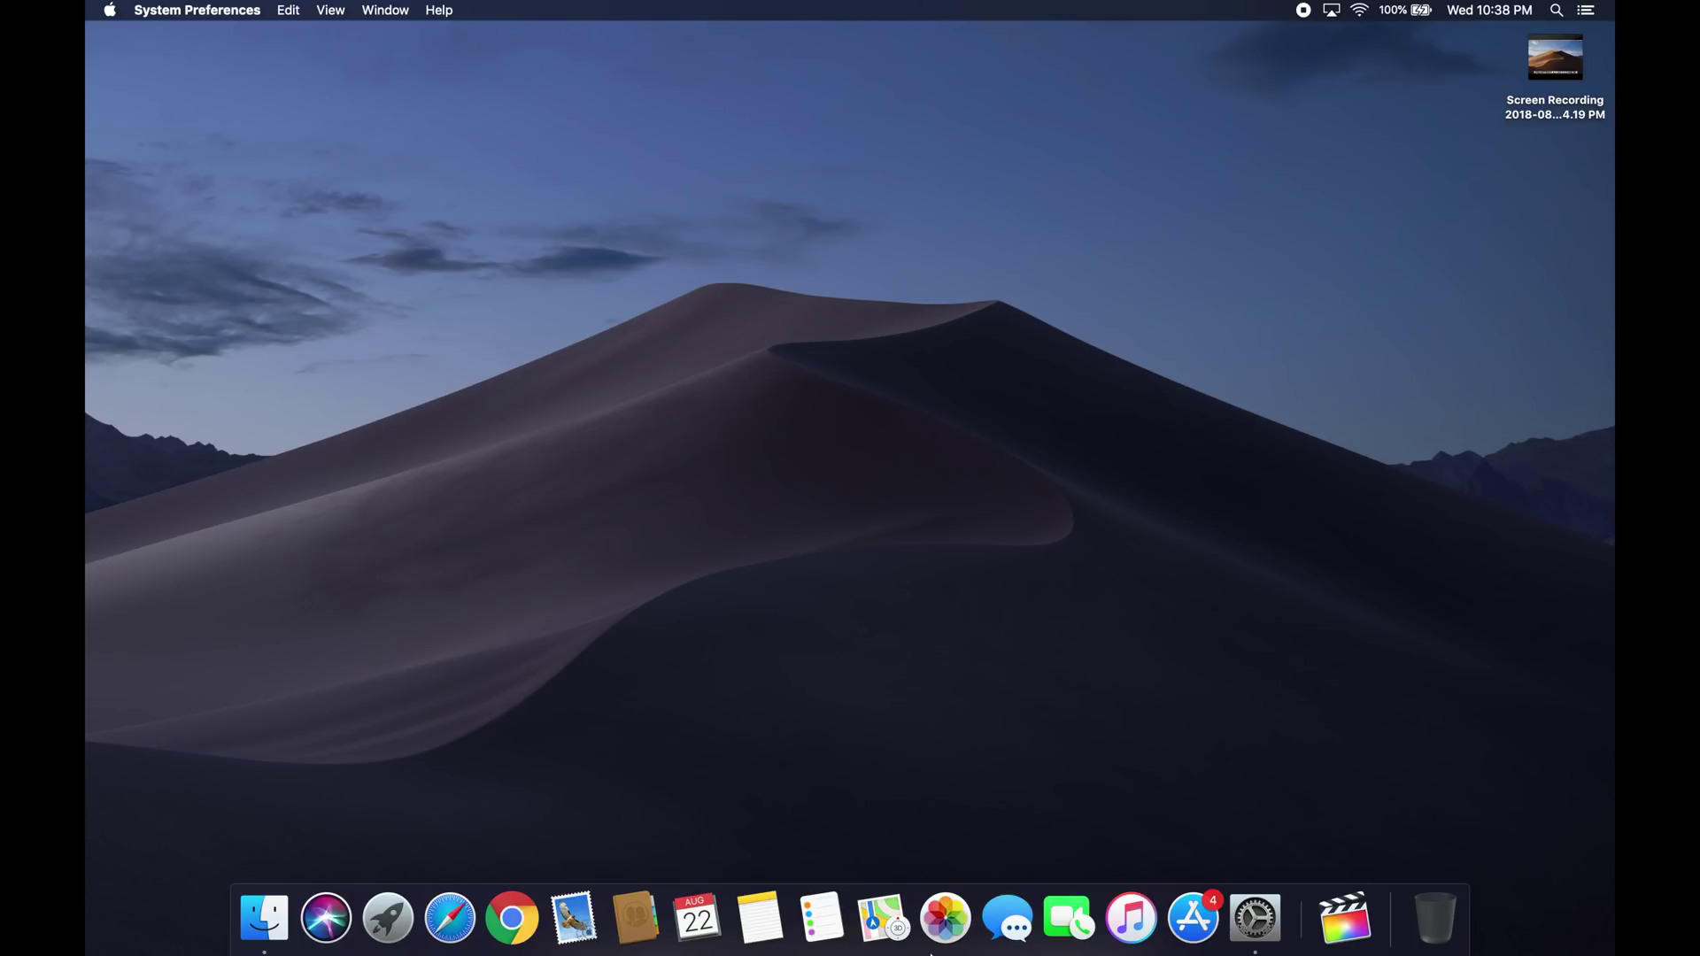
left_click_drag(931, 954, 925, 192)
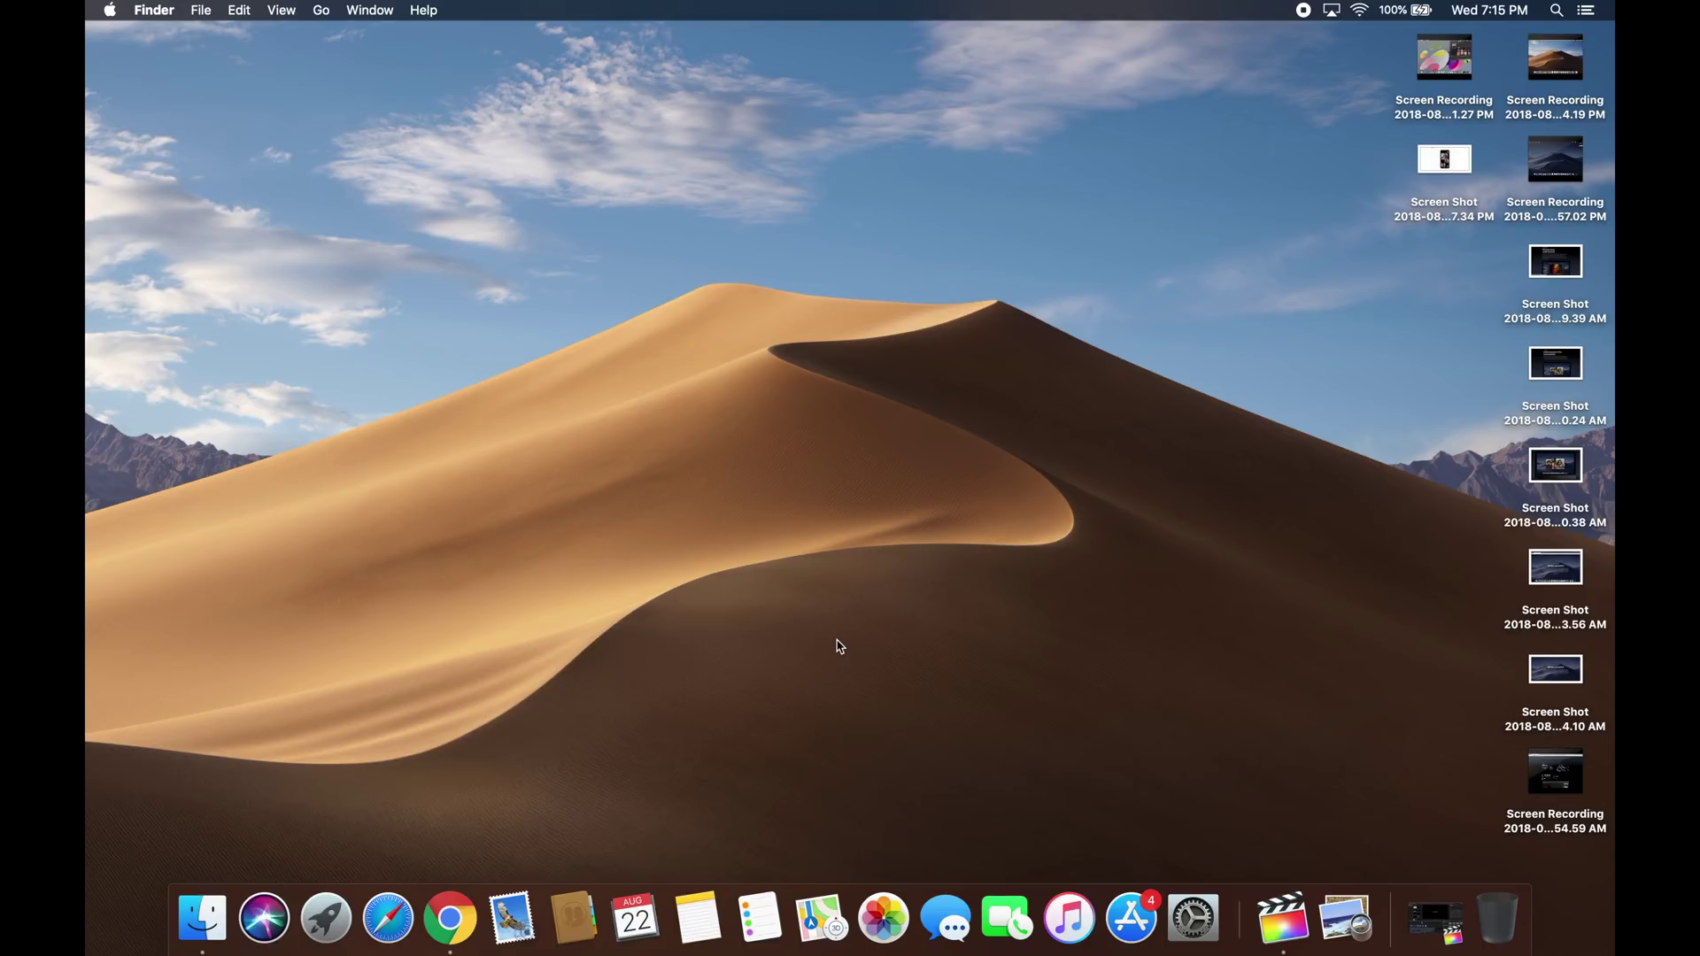
Bring up the screenshot toolbar with Cmd+Shift+5
key("super+shift+5")
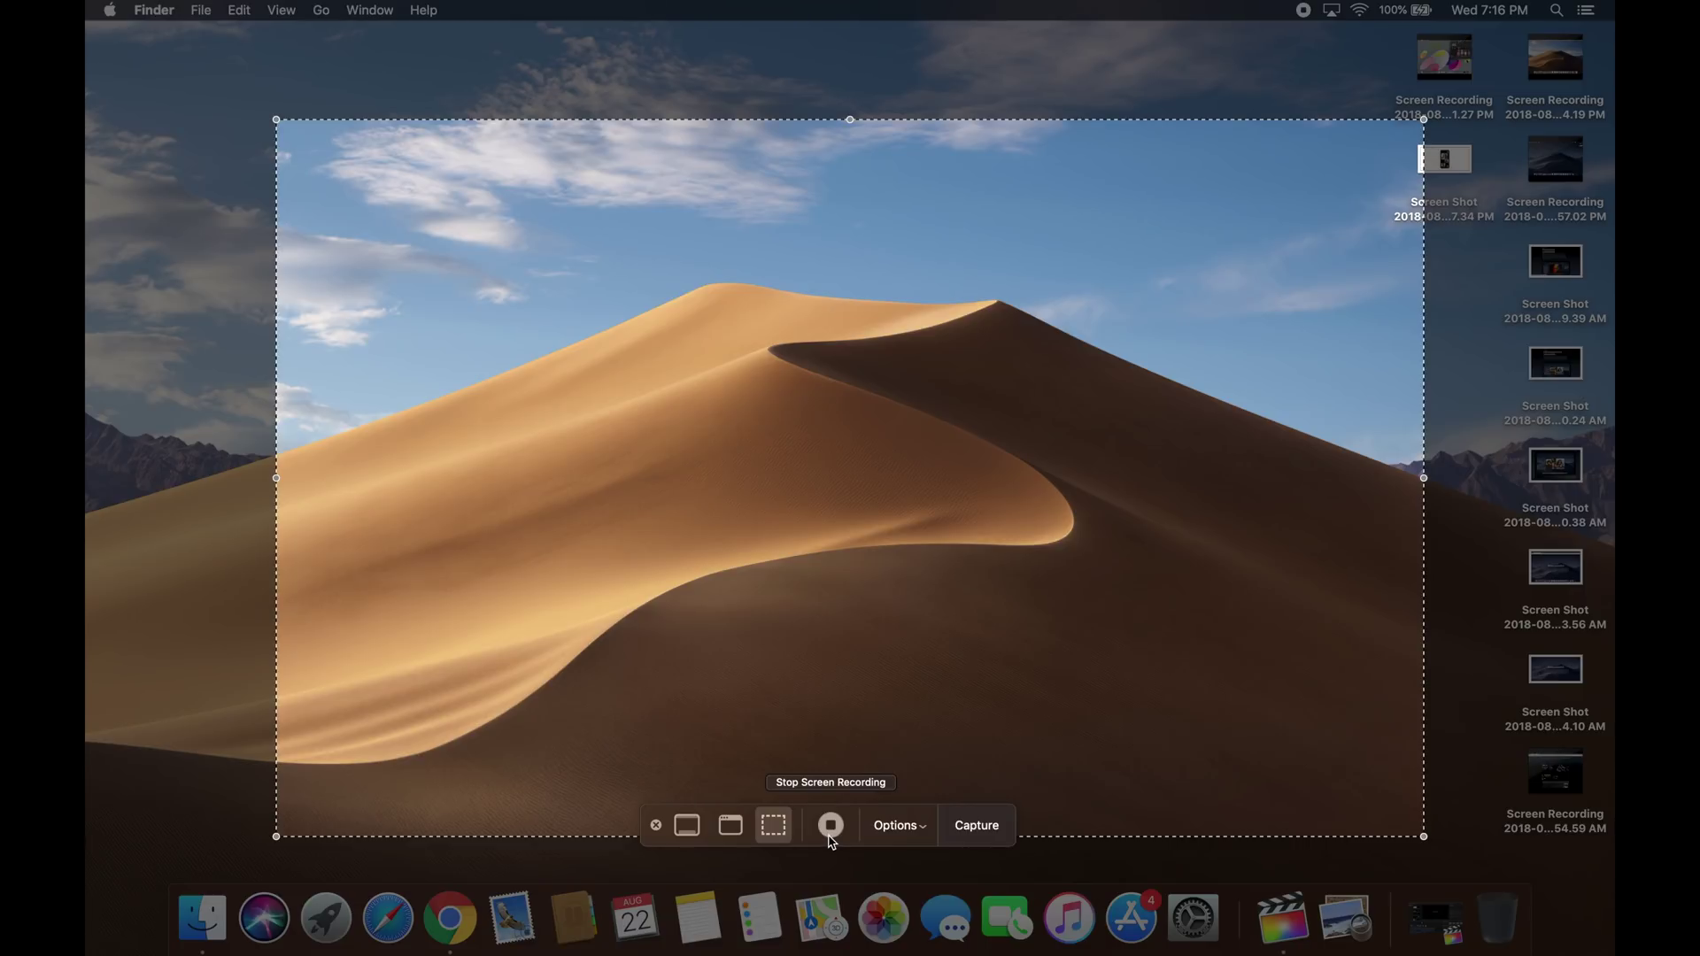
Capture the entire screen, enlarge its Markup window and sketch 'Subsribe!!' on it
left_click(686, 832)
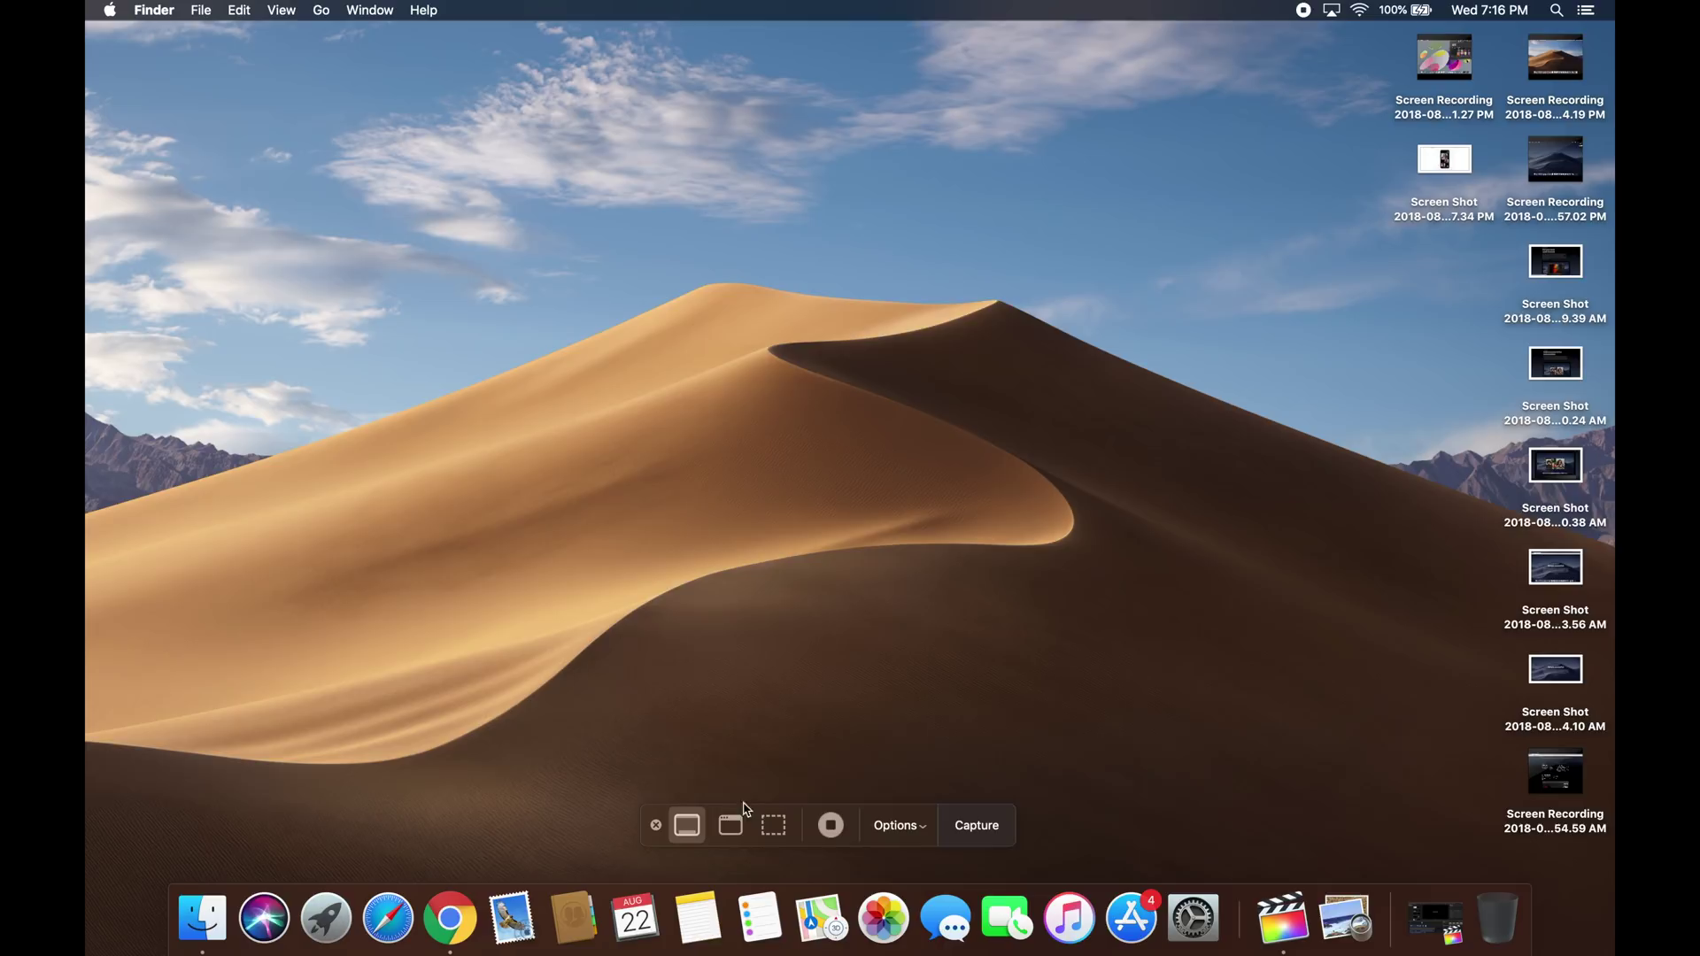
left_click(851, 595)
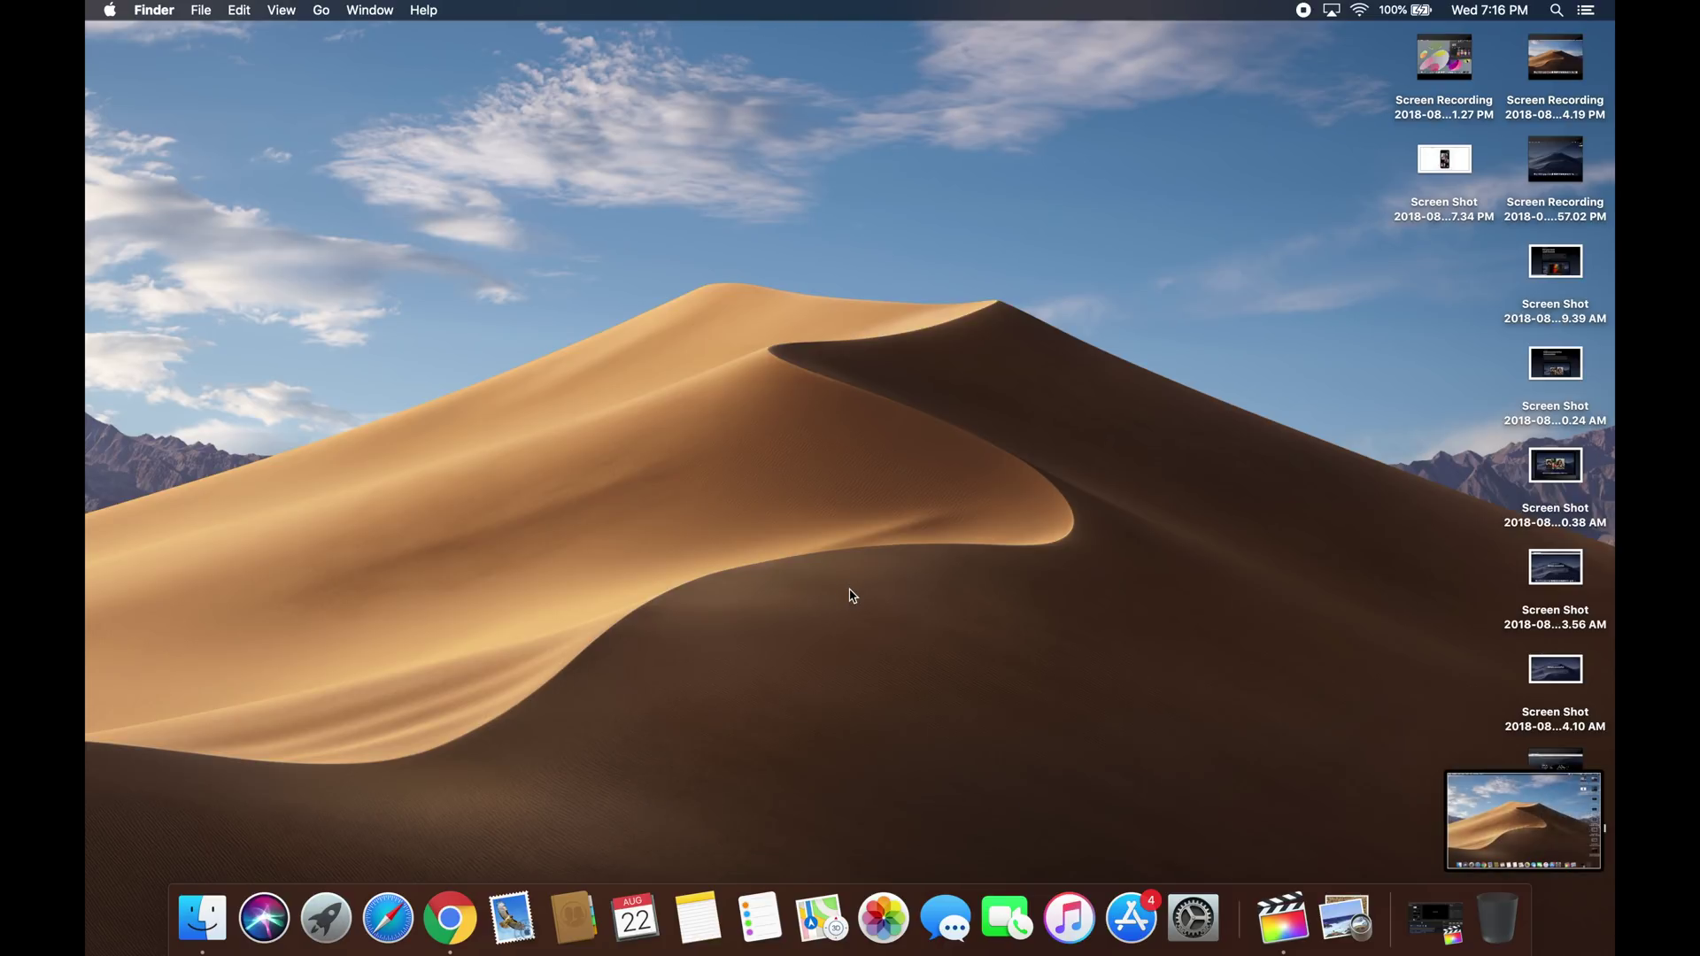
left_click(1520, 833)
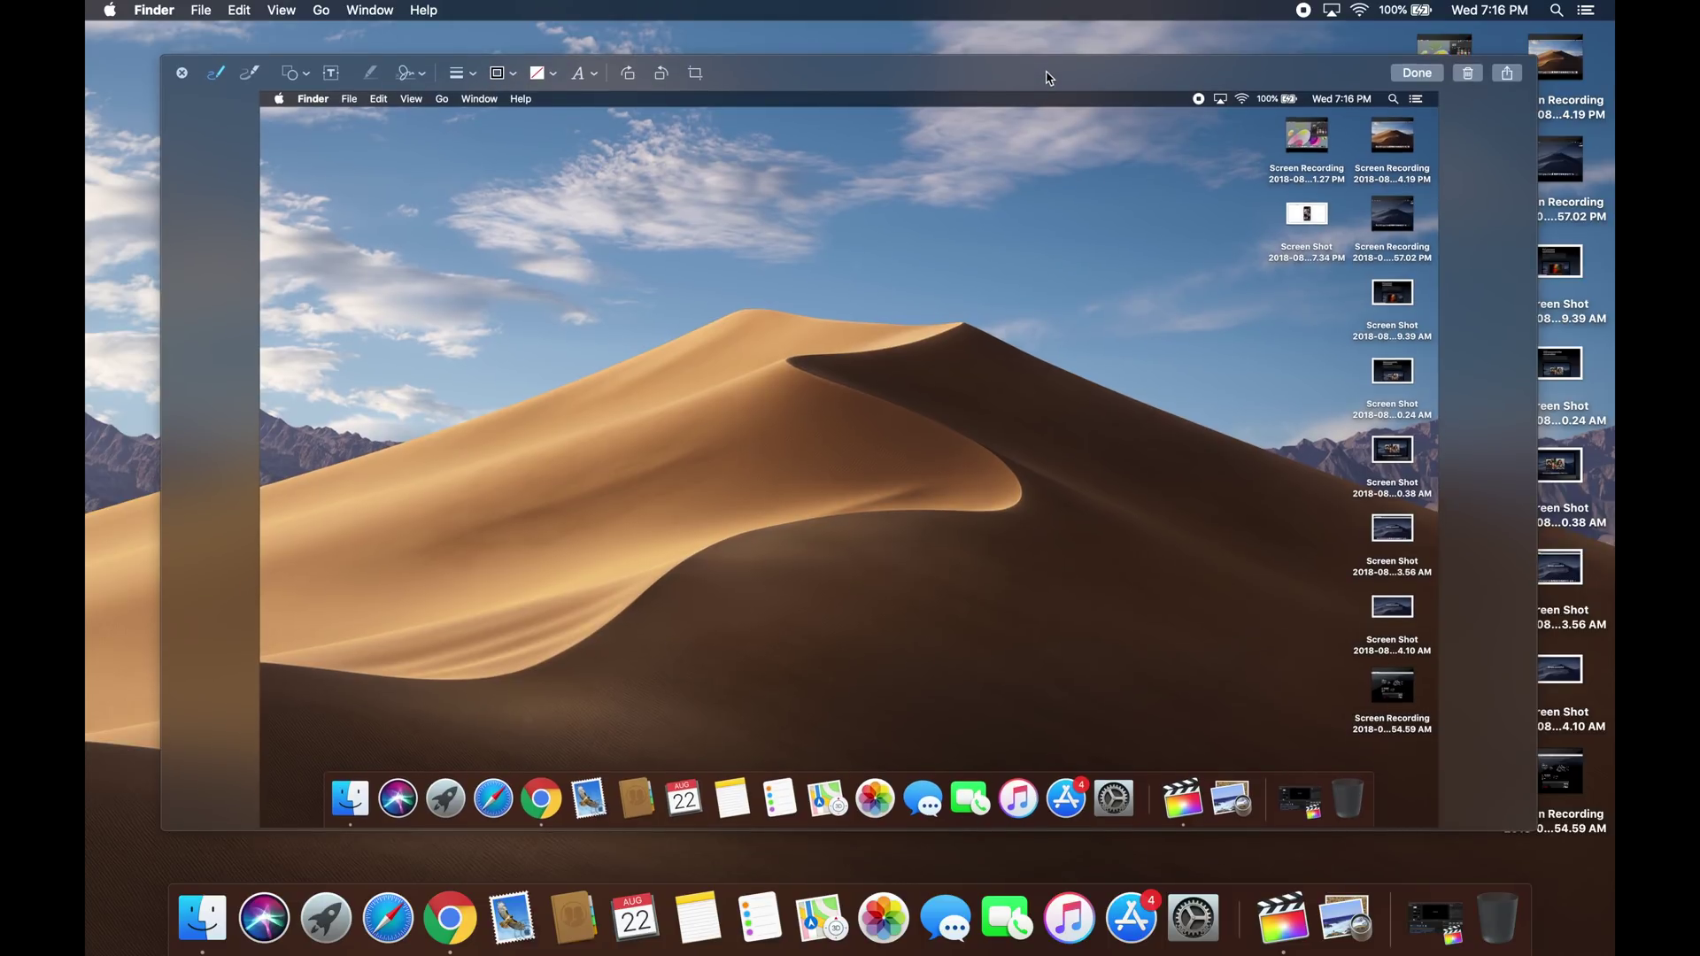
left_click_drag(1538, 833, 1599, 882)
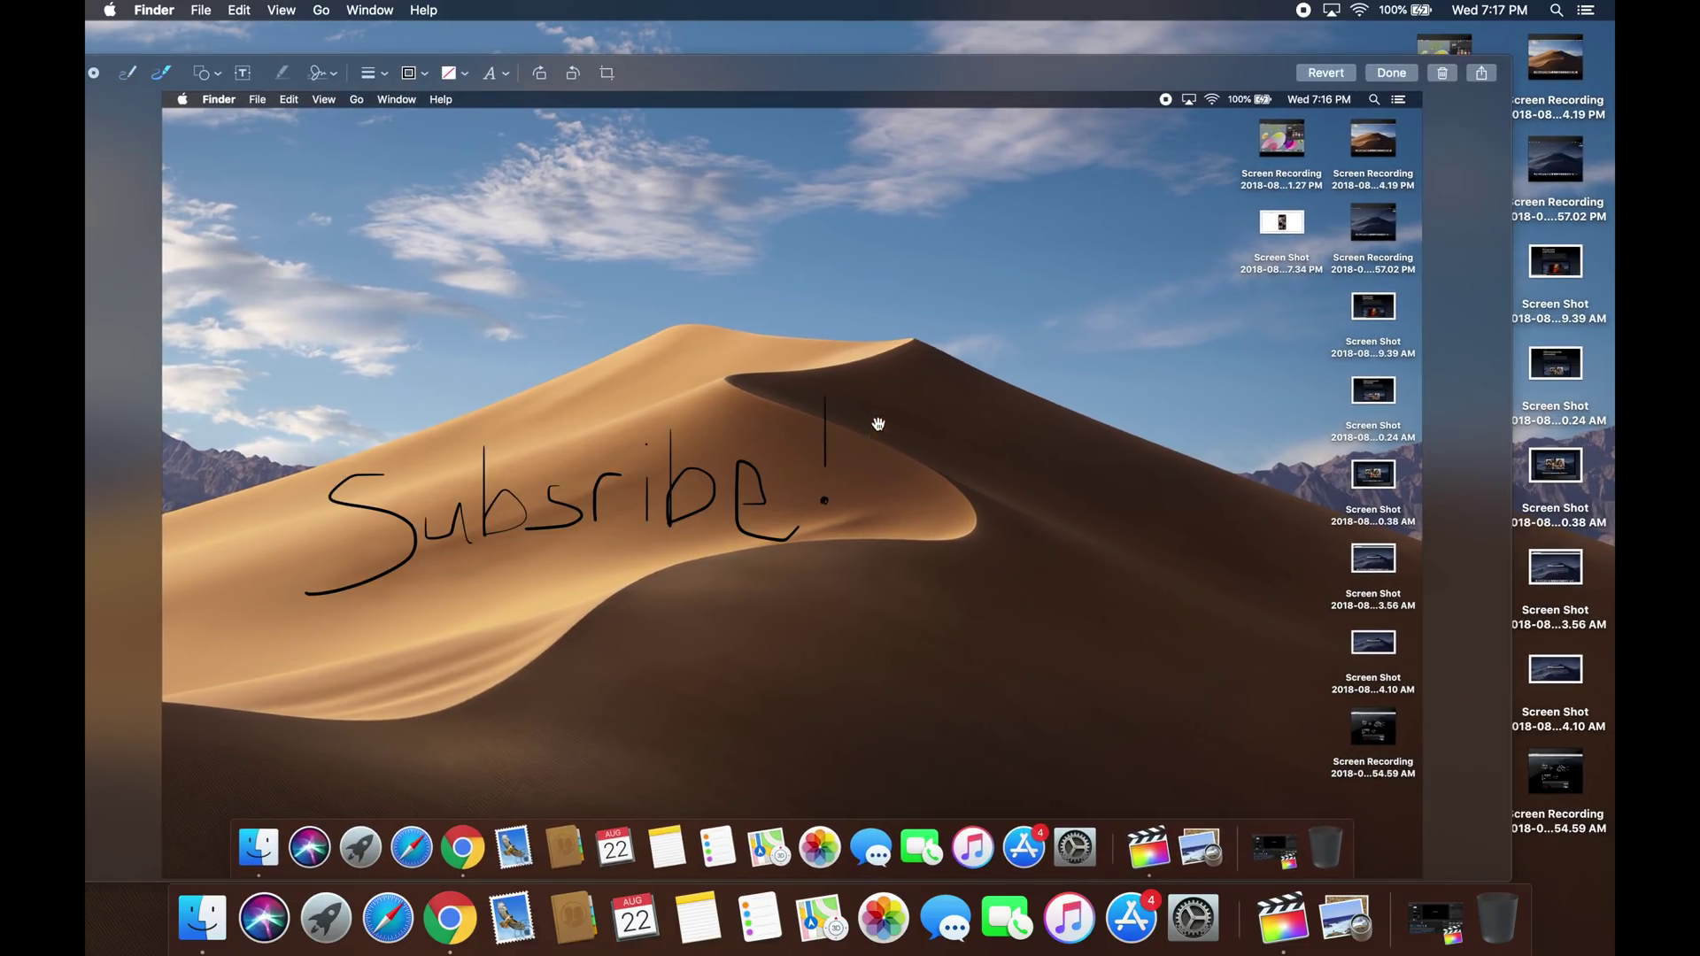
left_click_drag(869, 409, 865, 519)
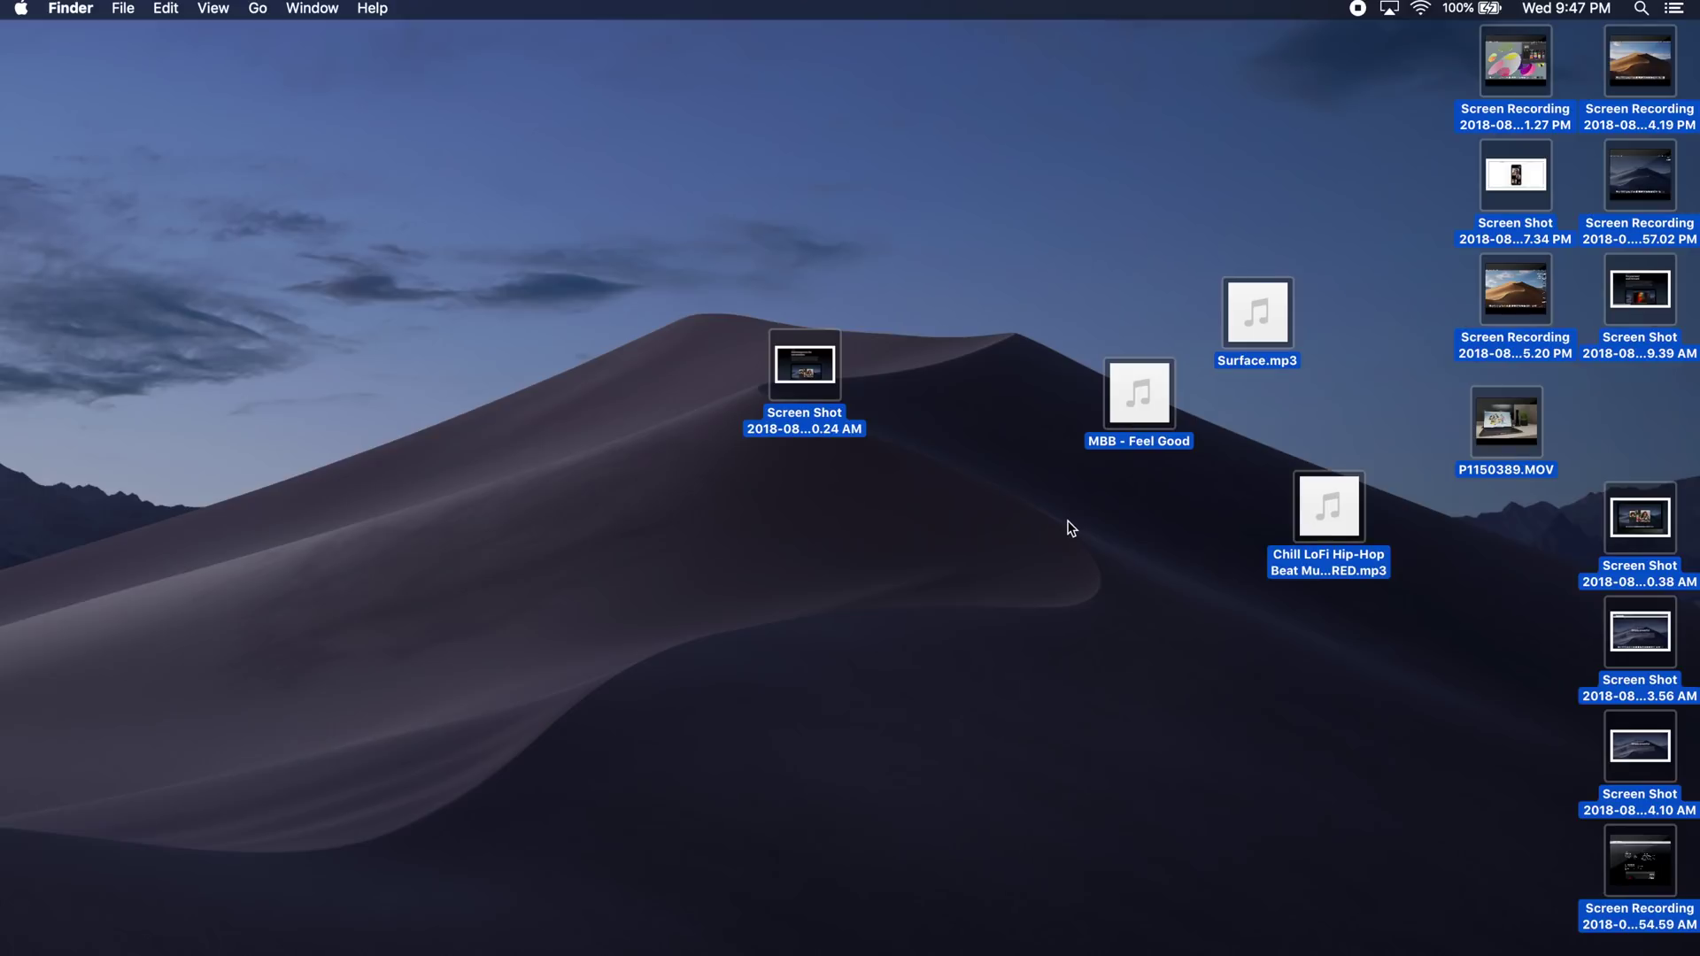
Turn on desktop Stacks and peek into the Screenshots and Movies stacks
left_click(1070, 527)
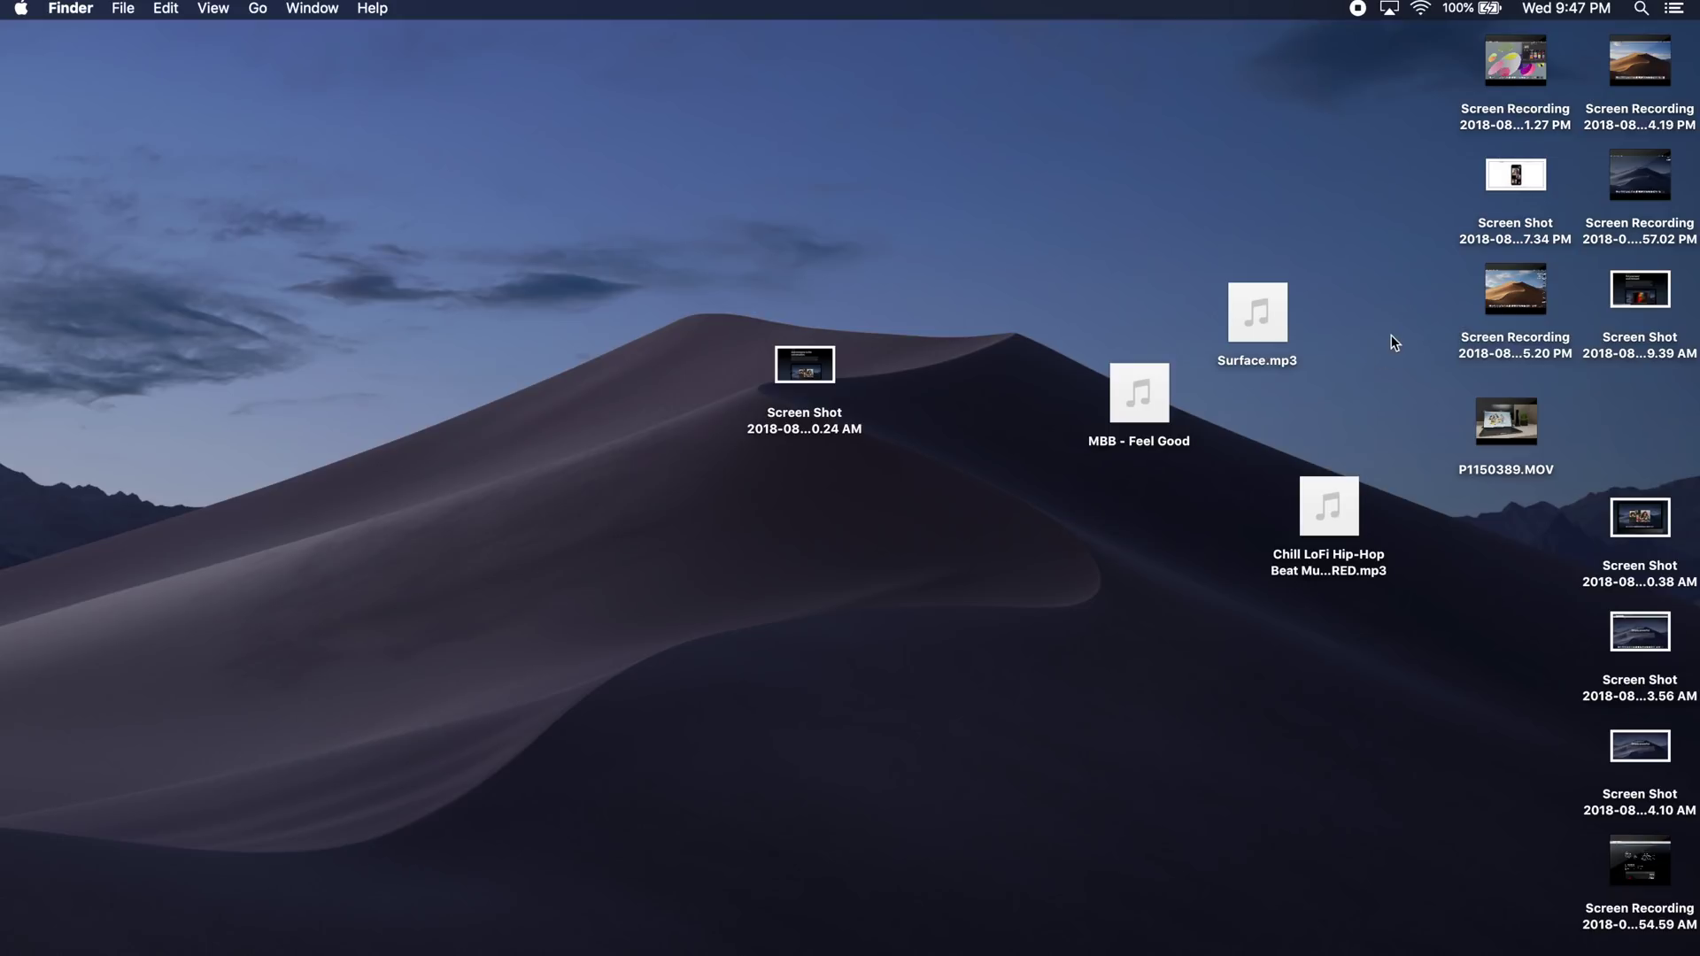
right_click(1041, 558)
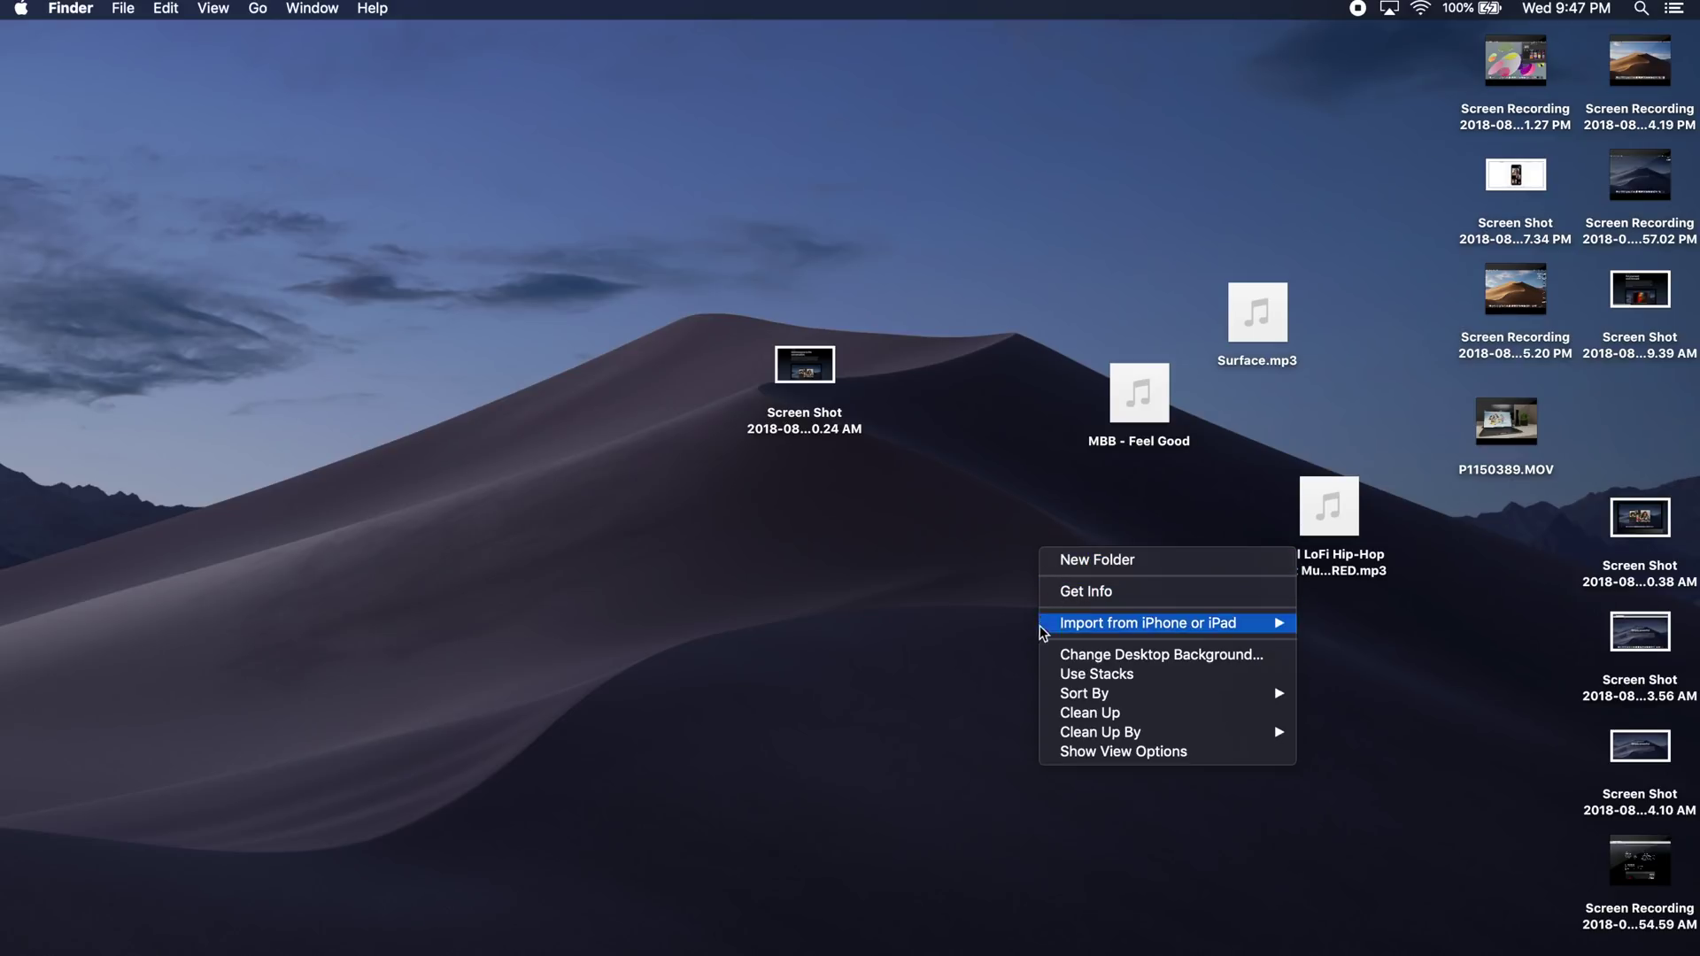
left_click(1171, 675)
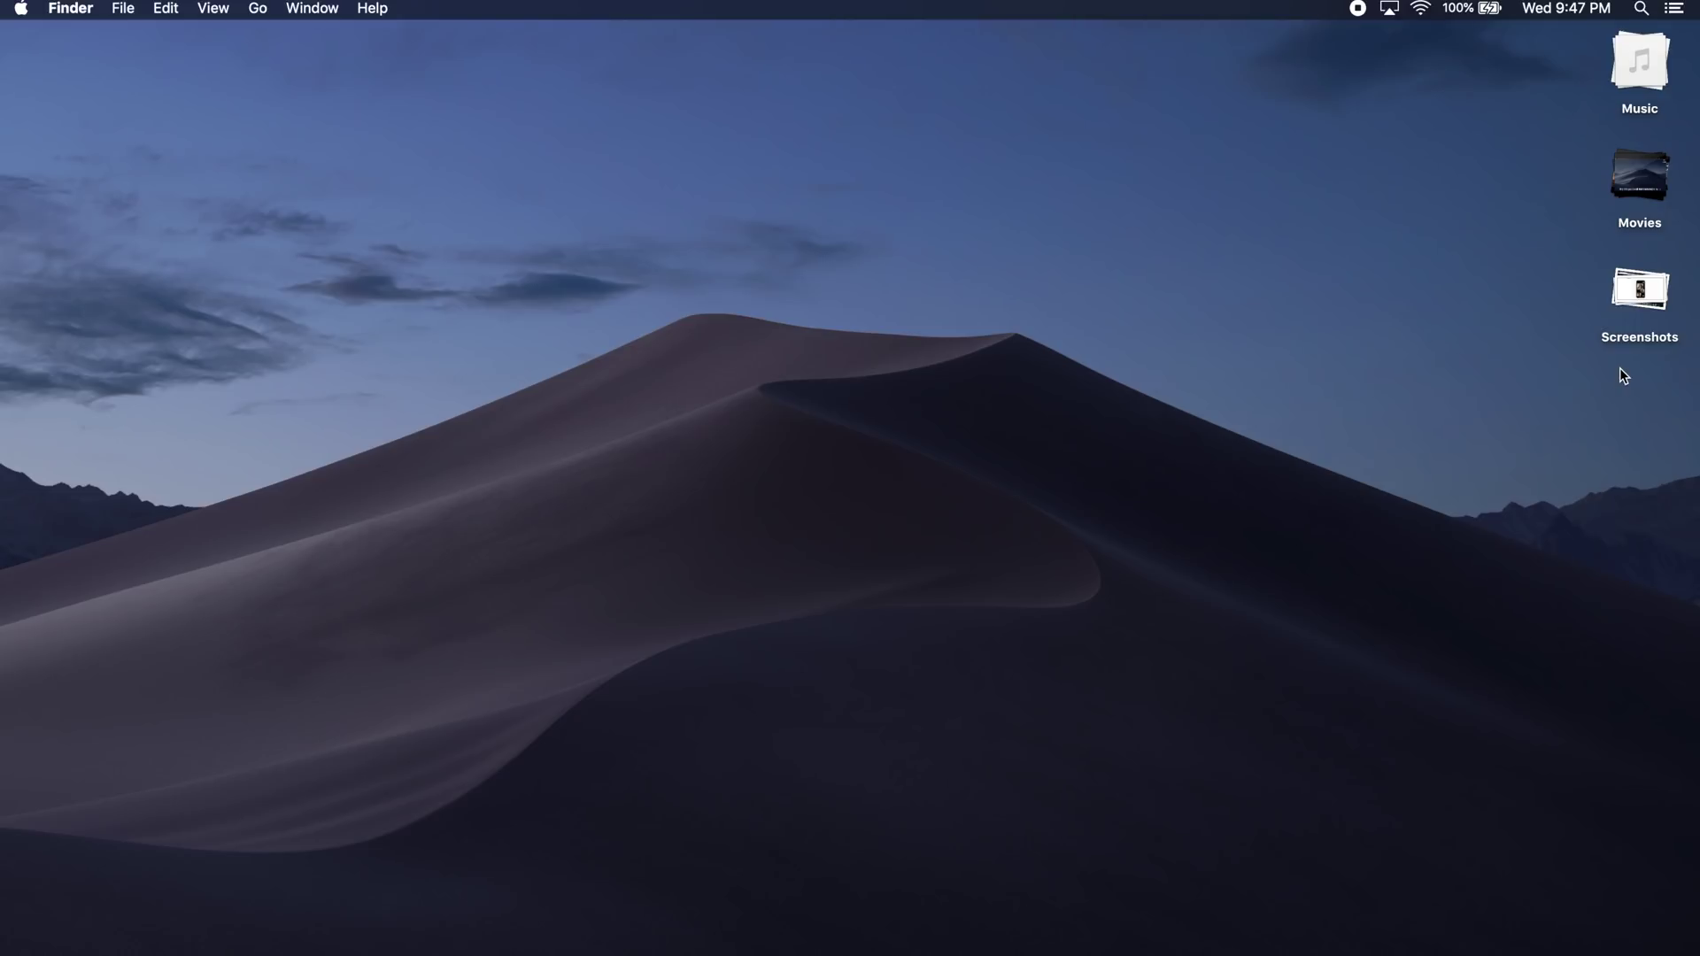
left_click(1647, 308)
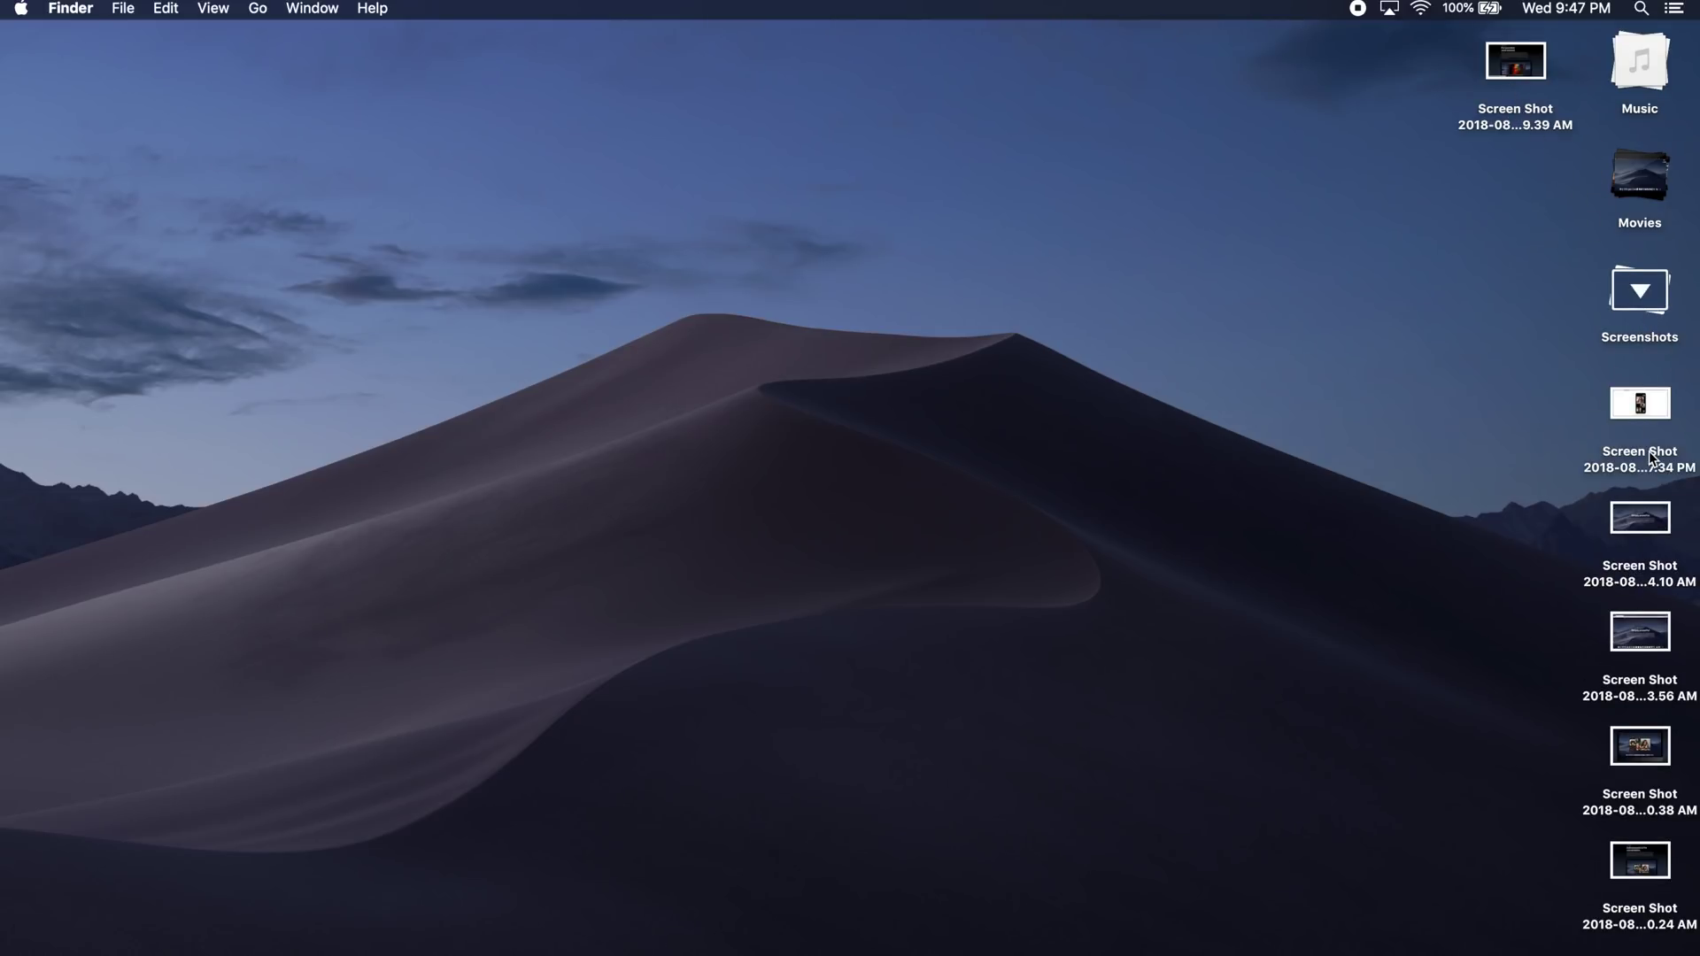
left_click(1656, 312)
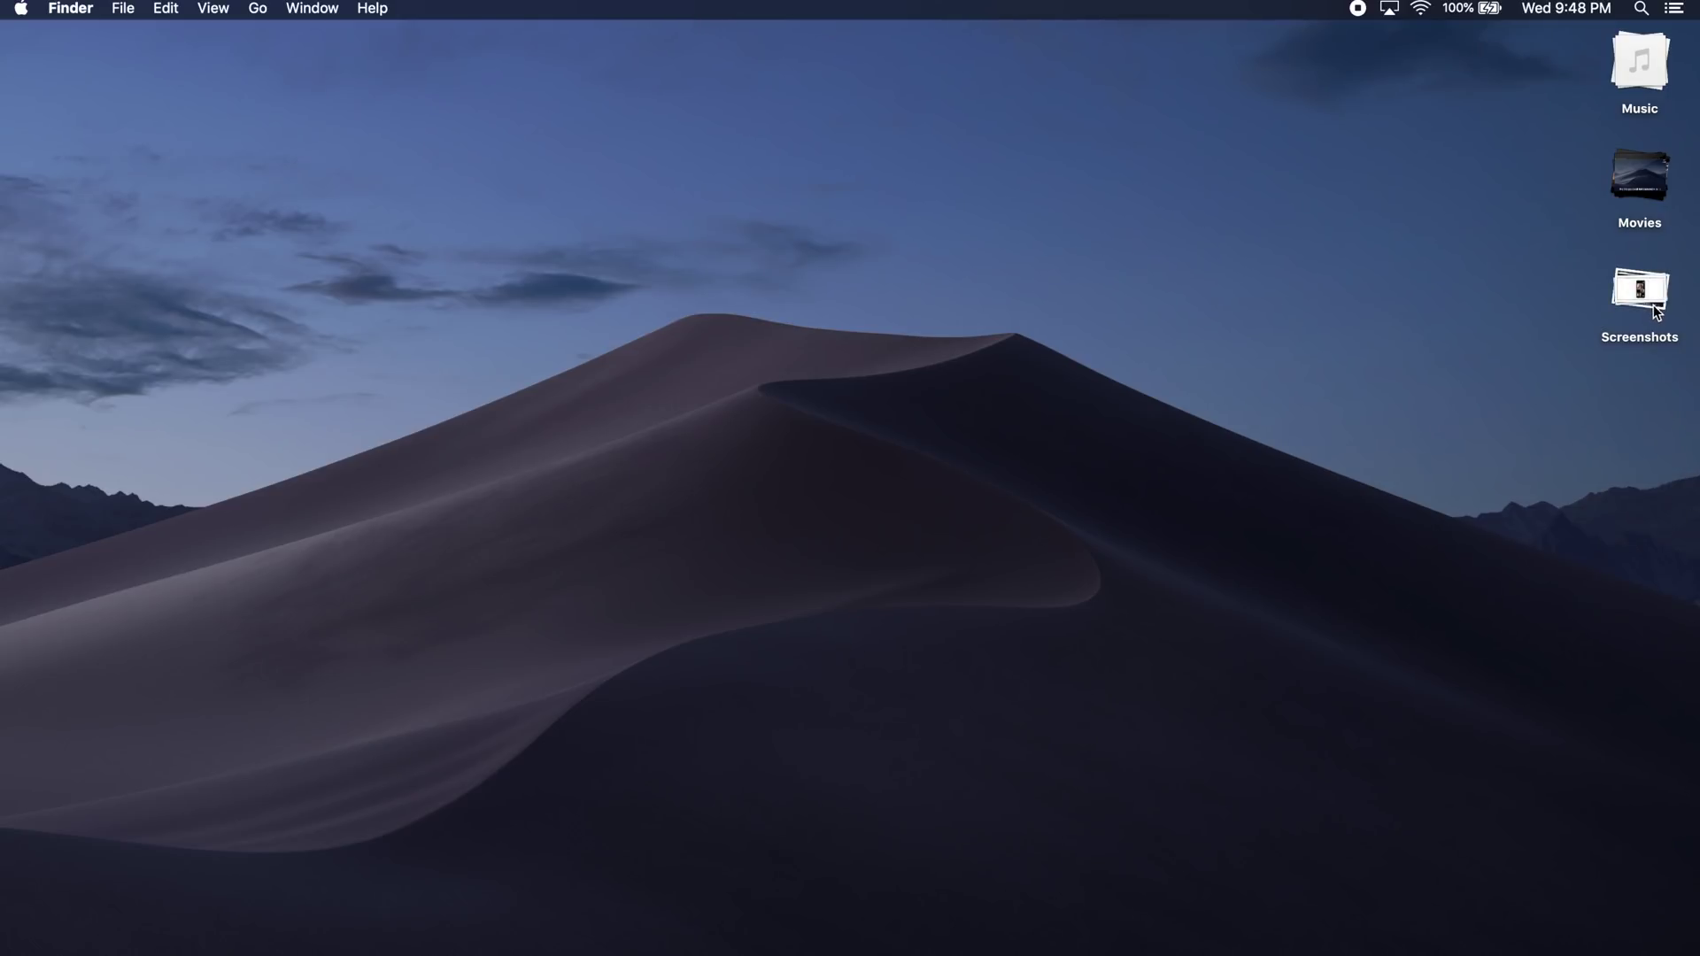
left_click(1647, 195)
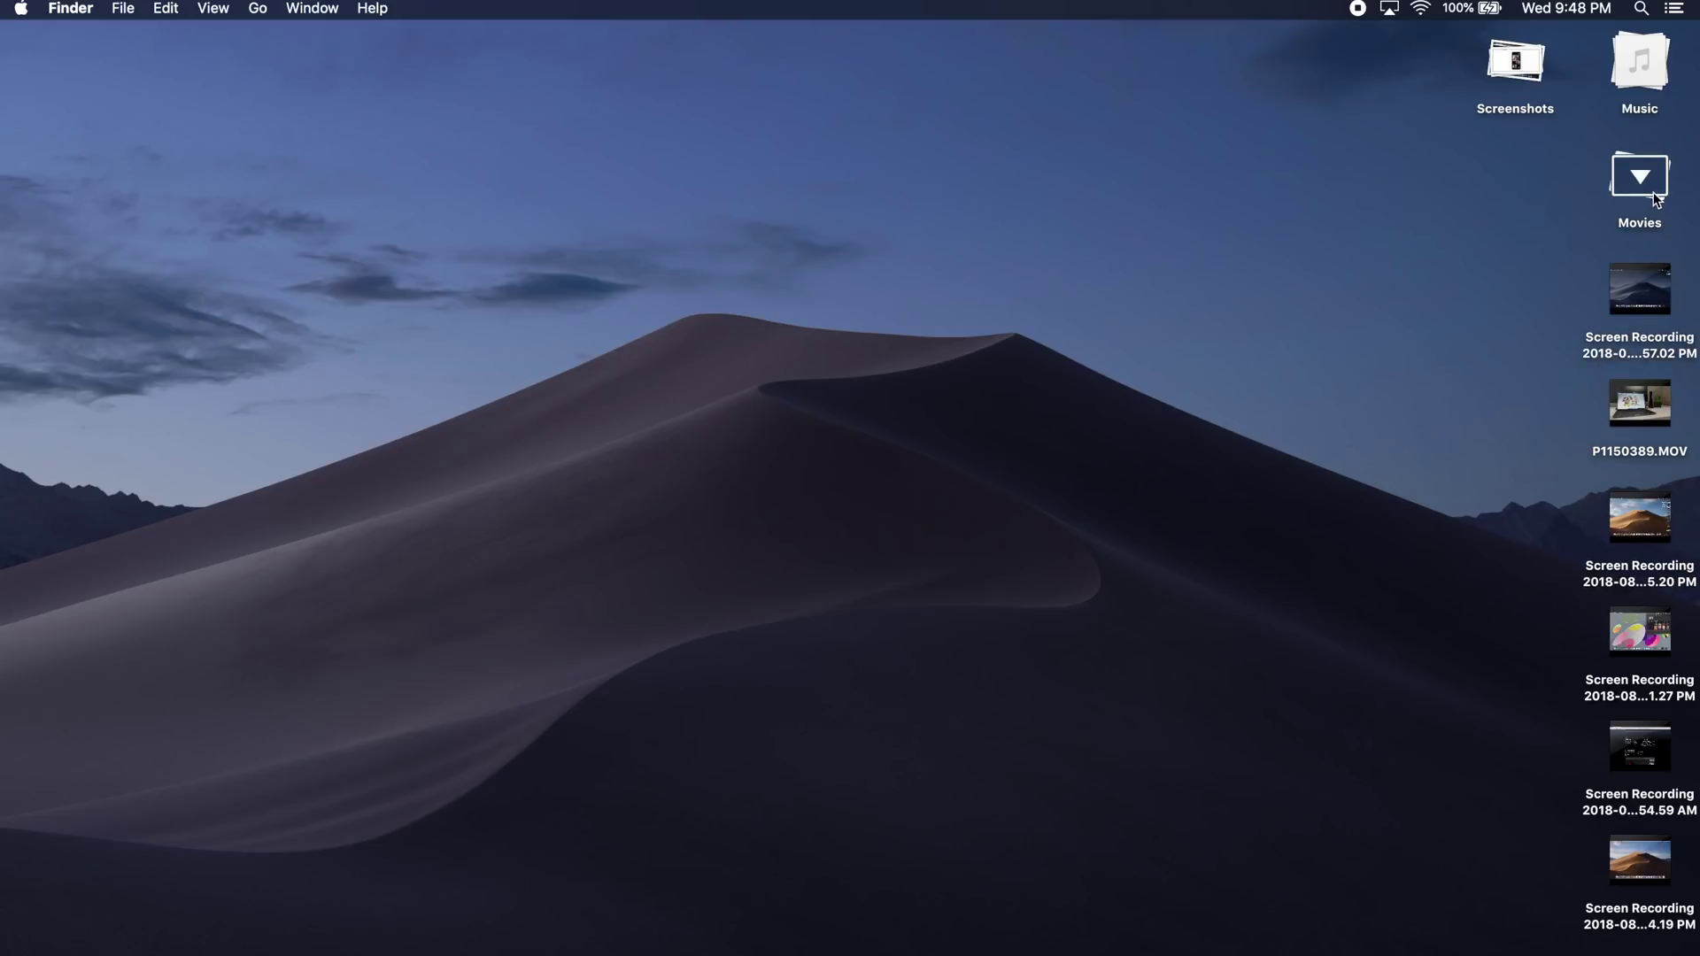
left_click(1654, 195)
Group the stacks by Date Added and browse the Today and Yesterday stacks
right_click(1209, 648)
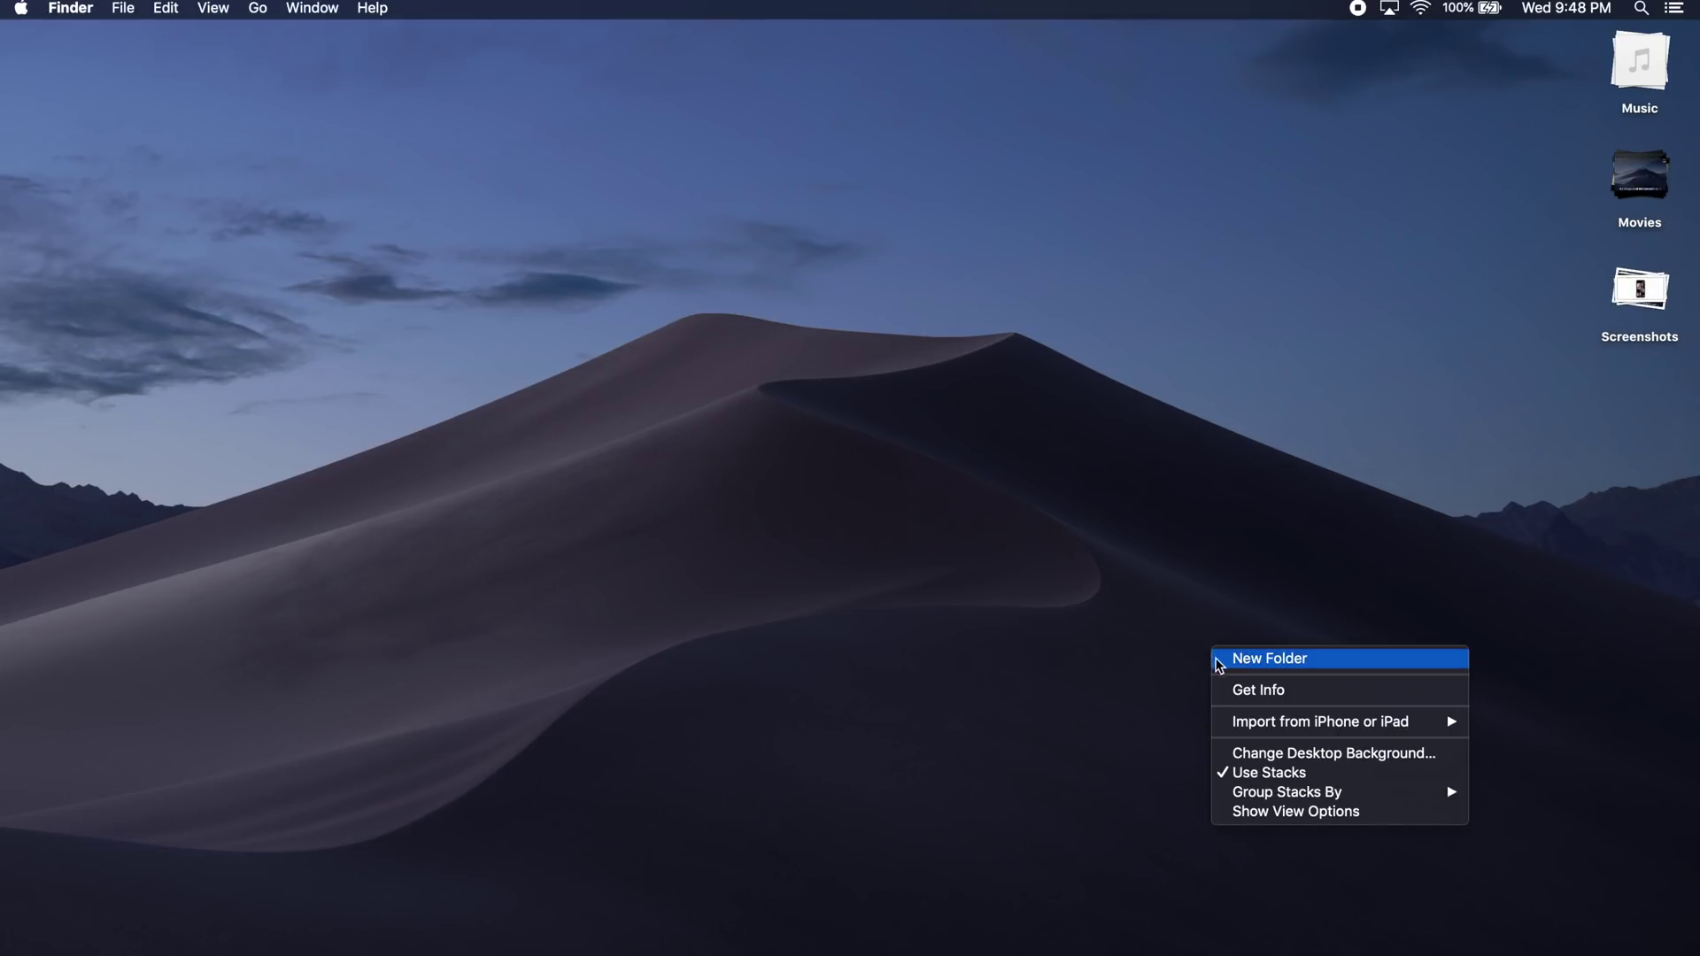
mouse_move(1287, 792)
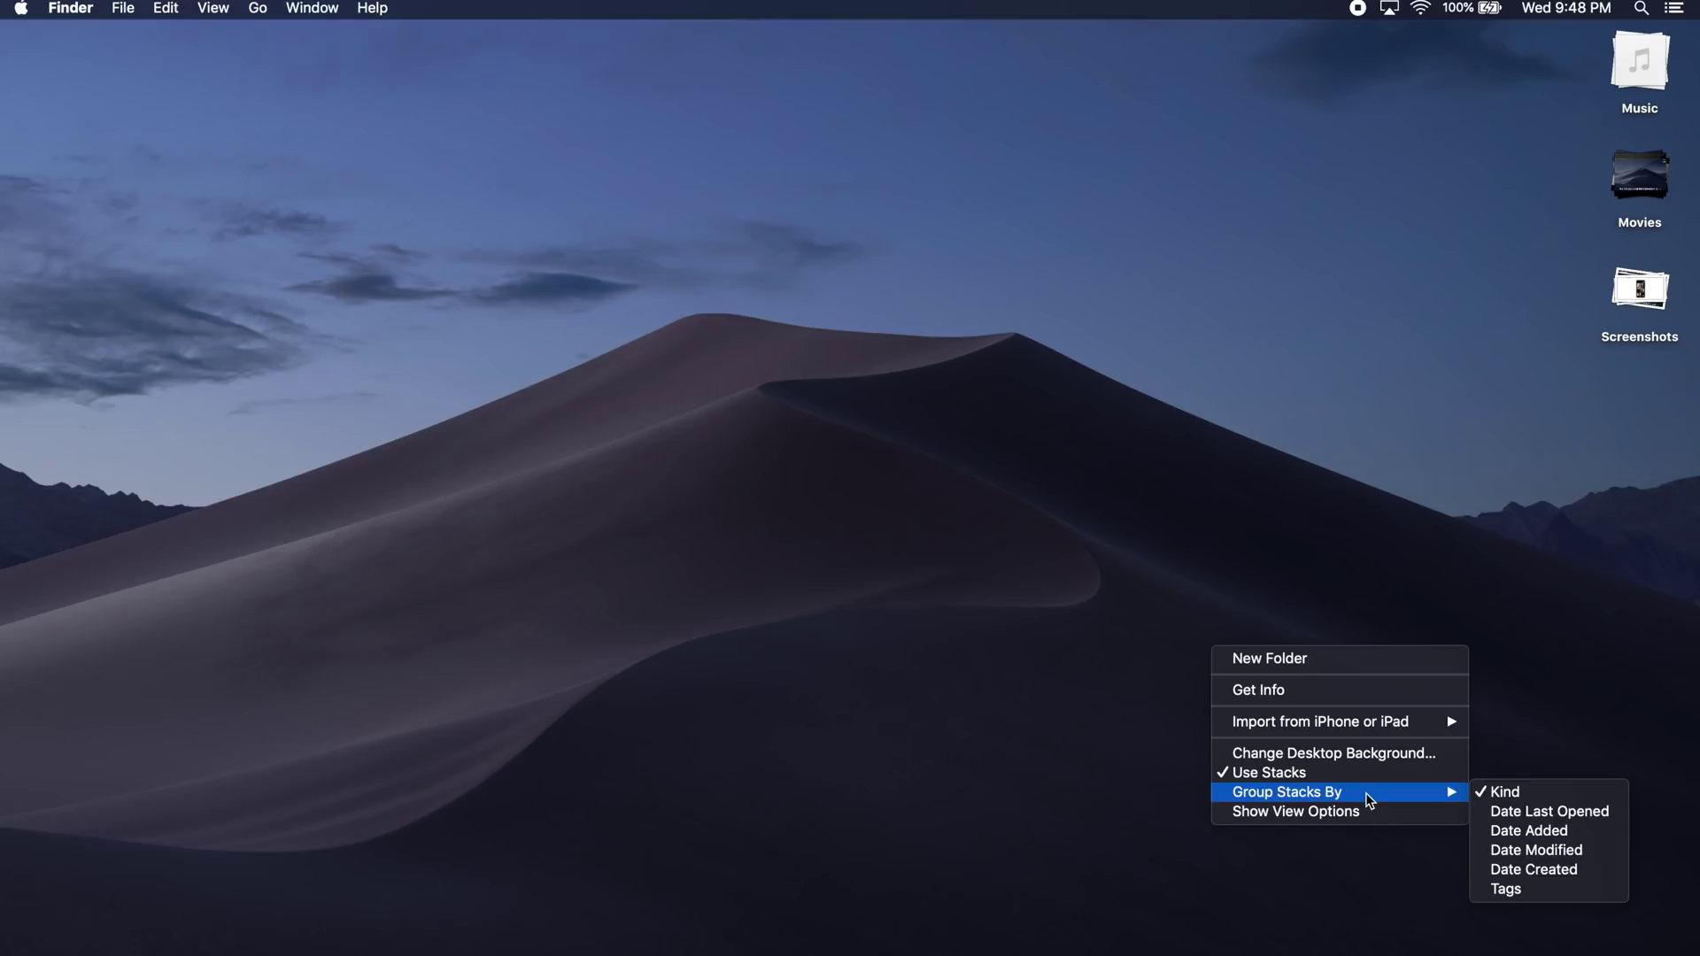
left_click(1604, 838)
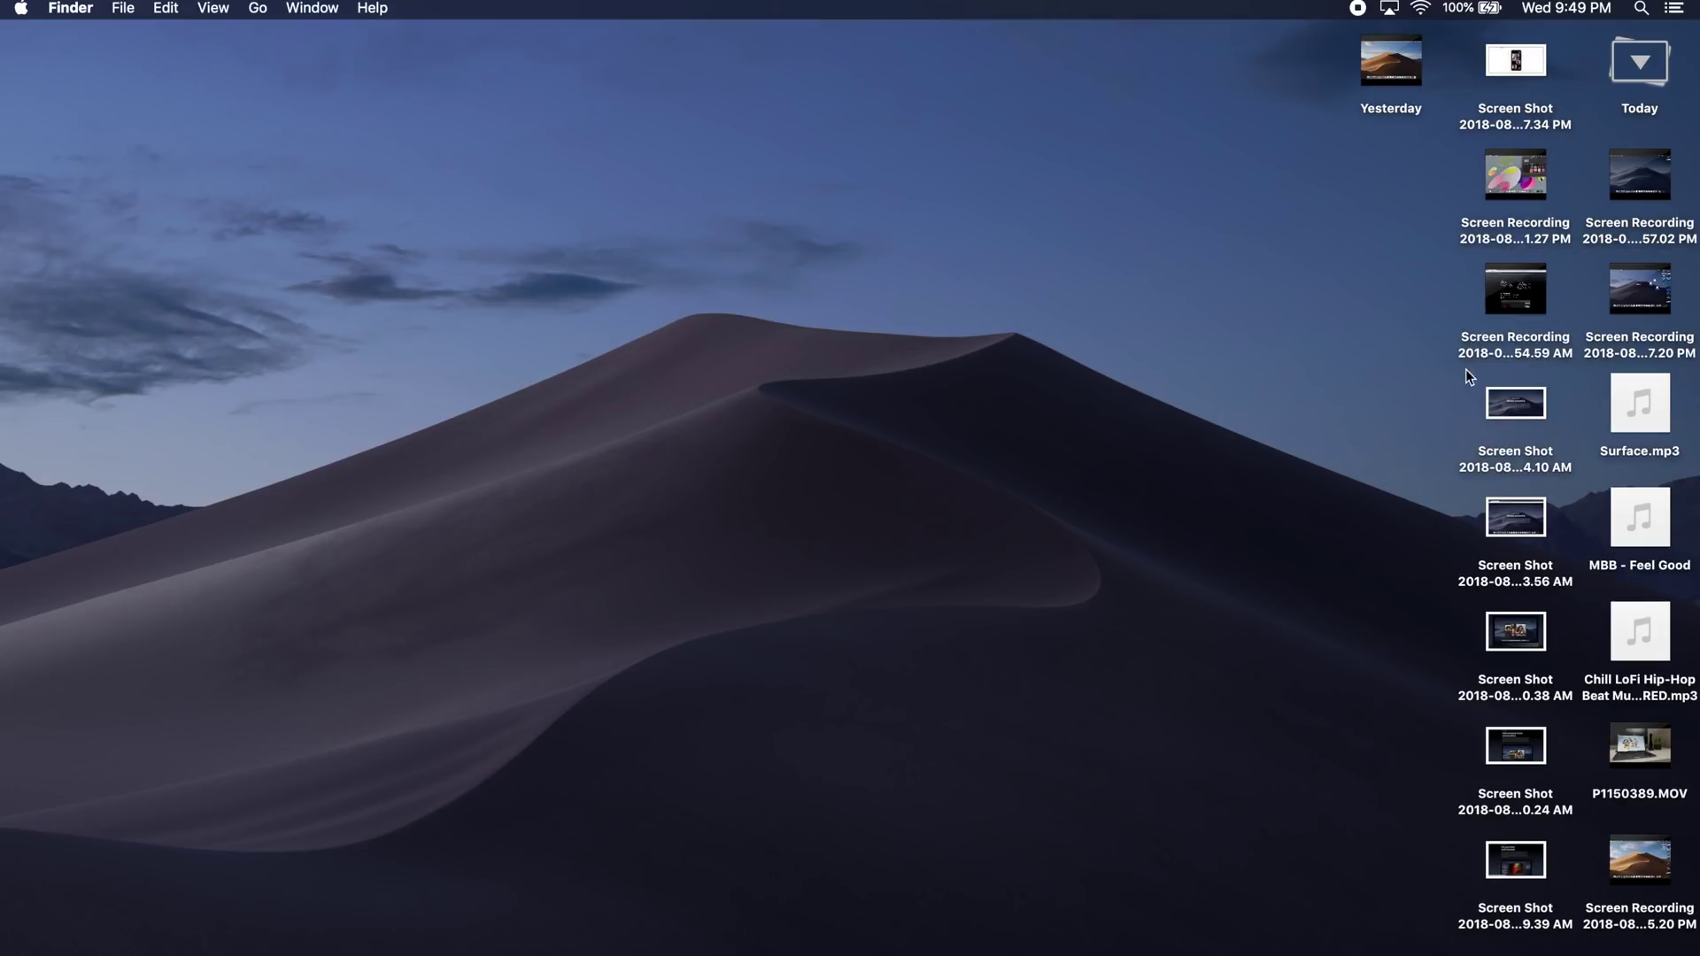
left_click(1647, 73)
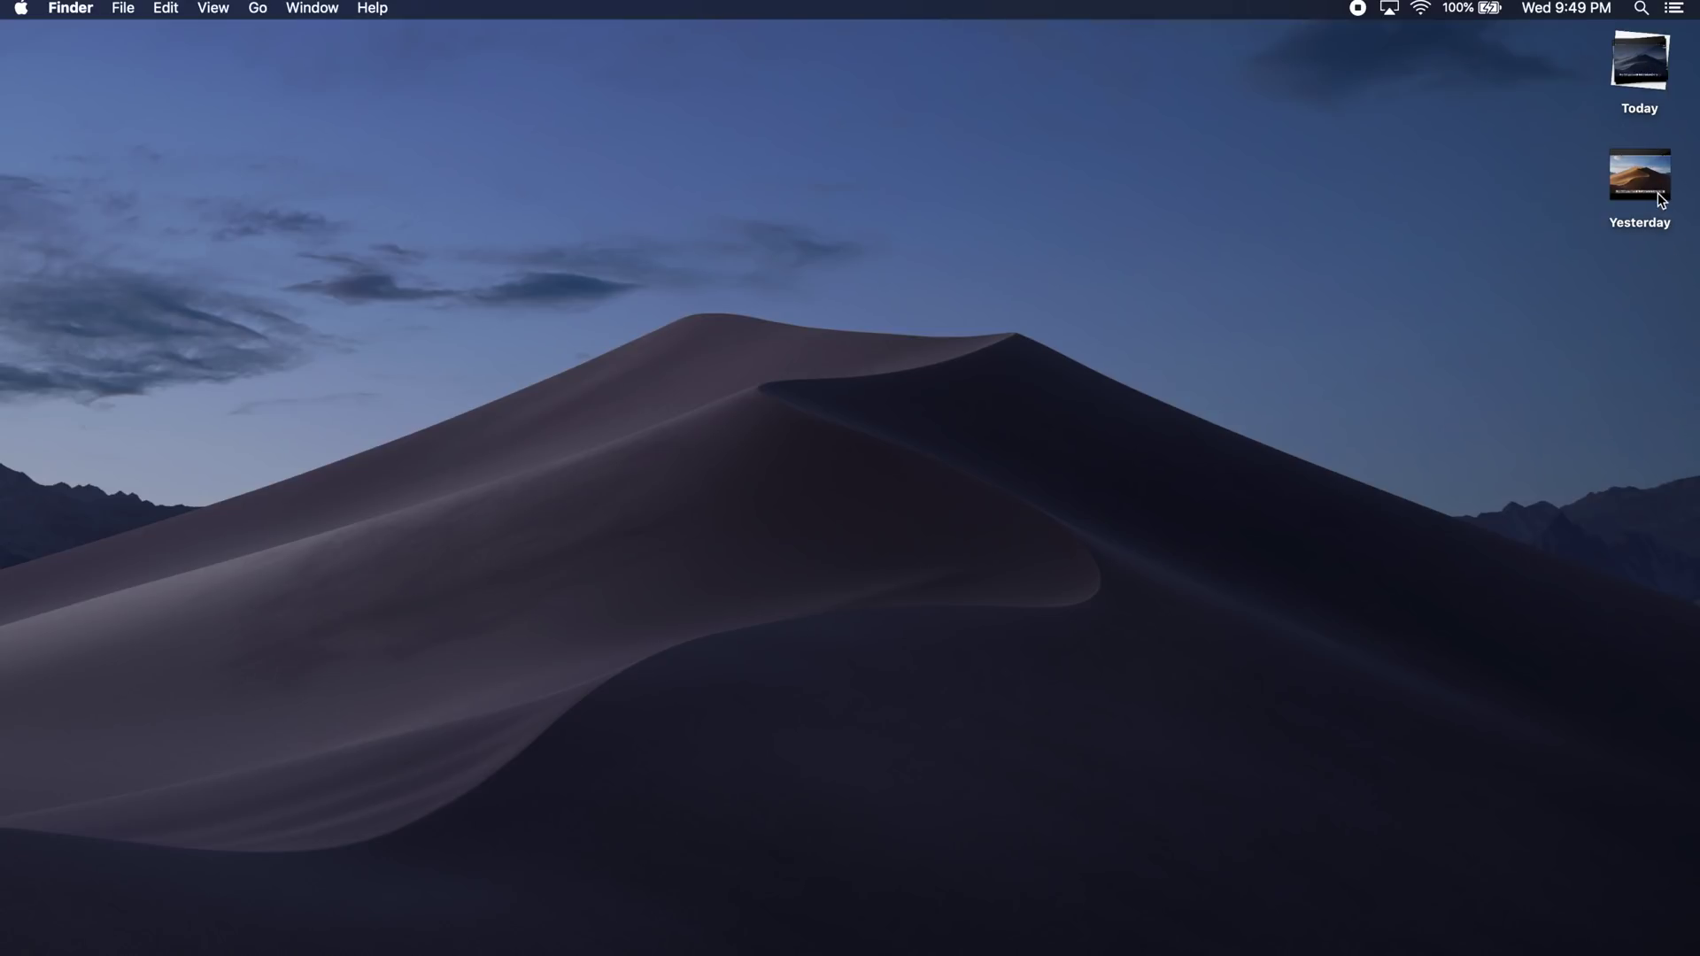
left_click(1659, 200)
left_click(1655, 203)
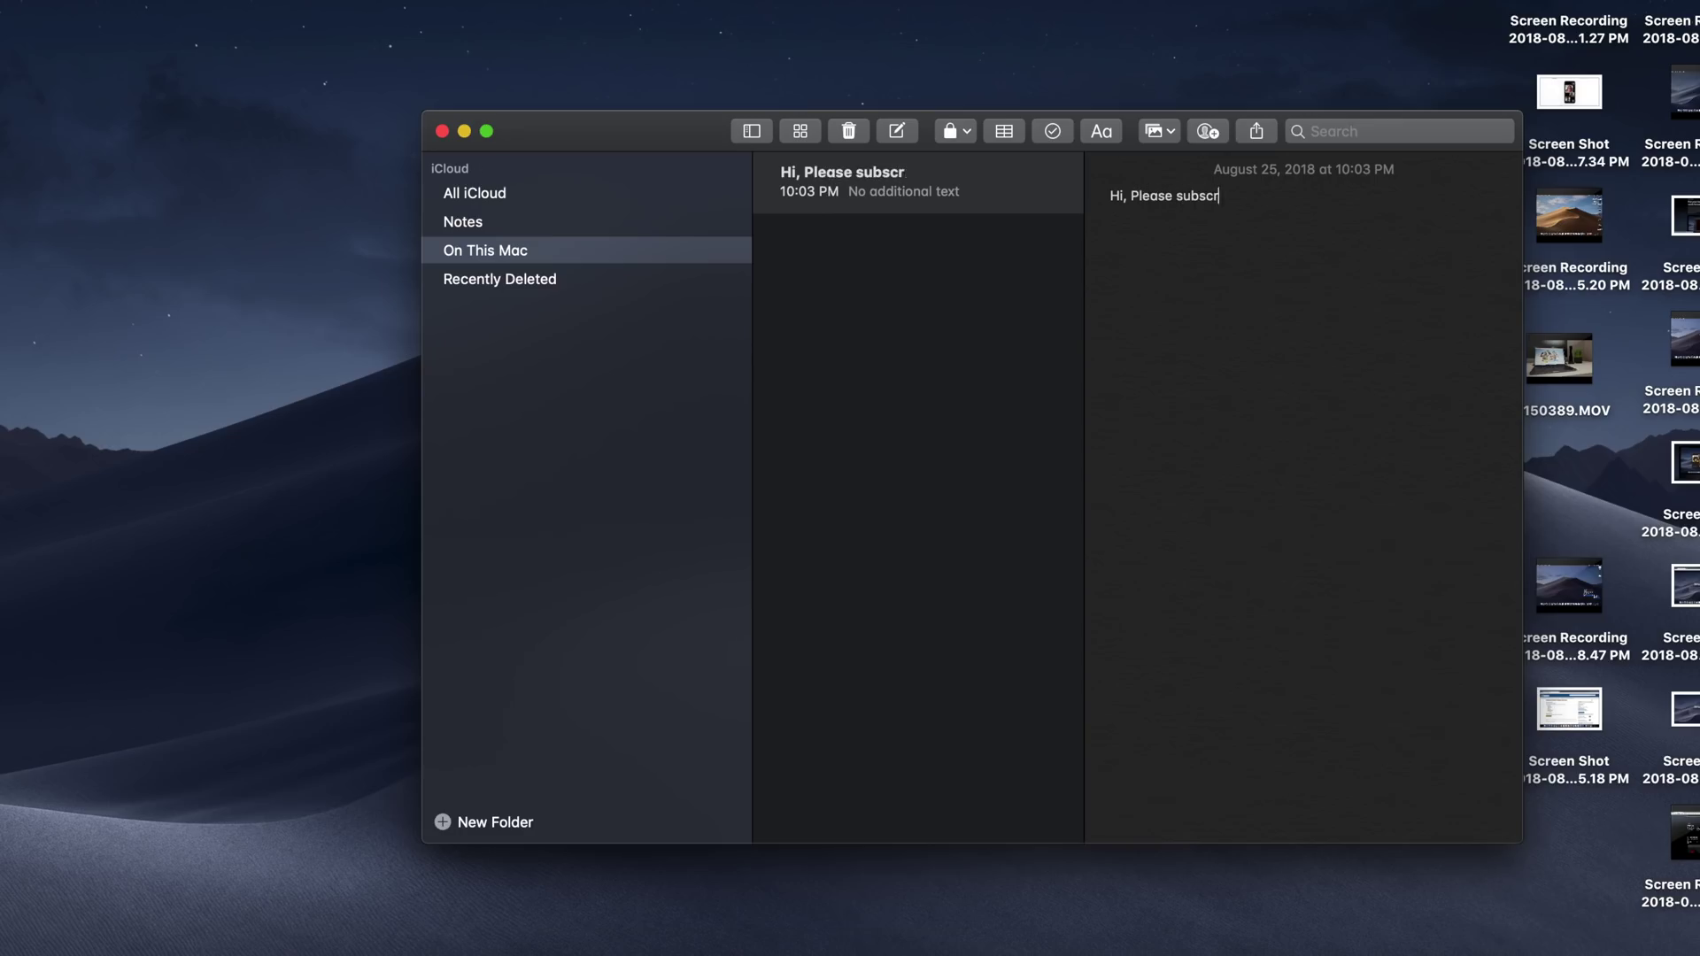
Insert an iPhone photo of the desk into the note using Take Photo
right_click(1192, 257)
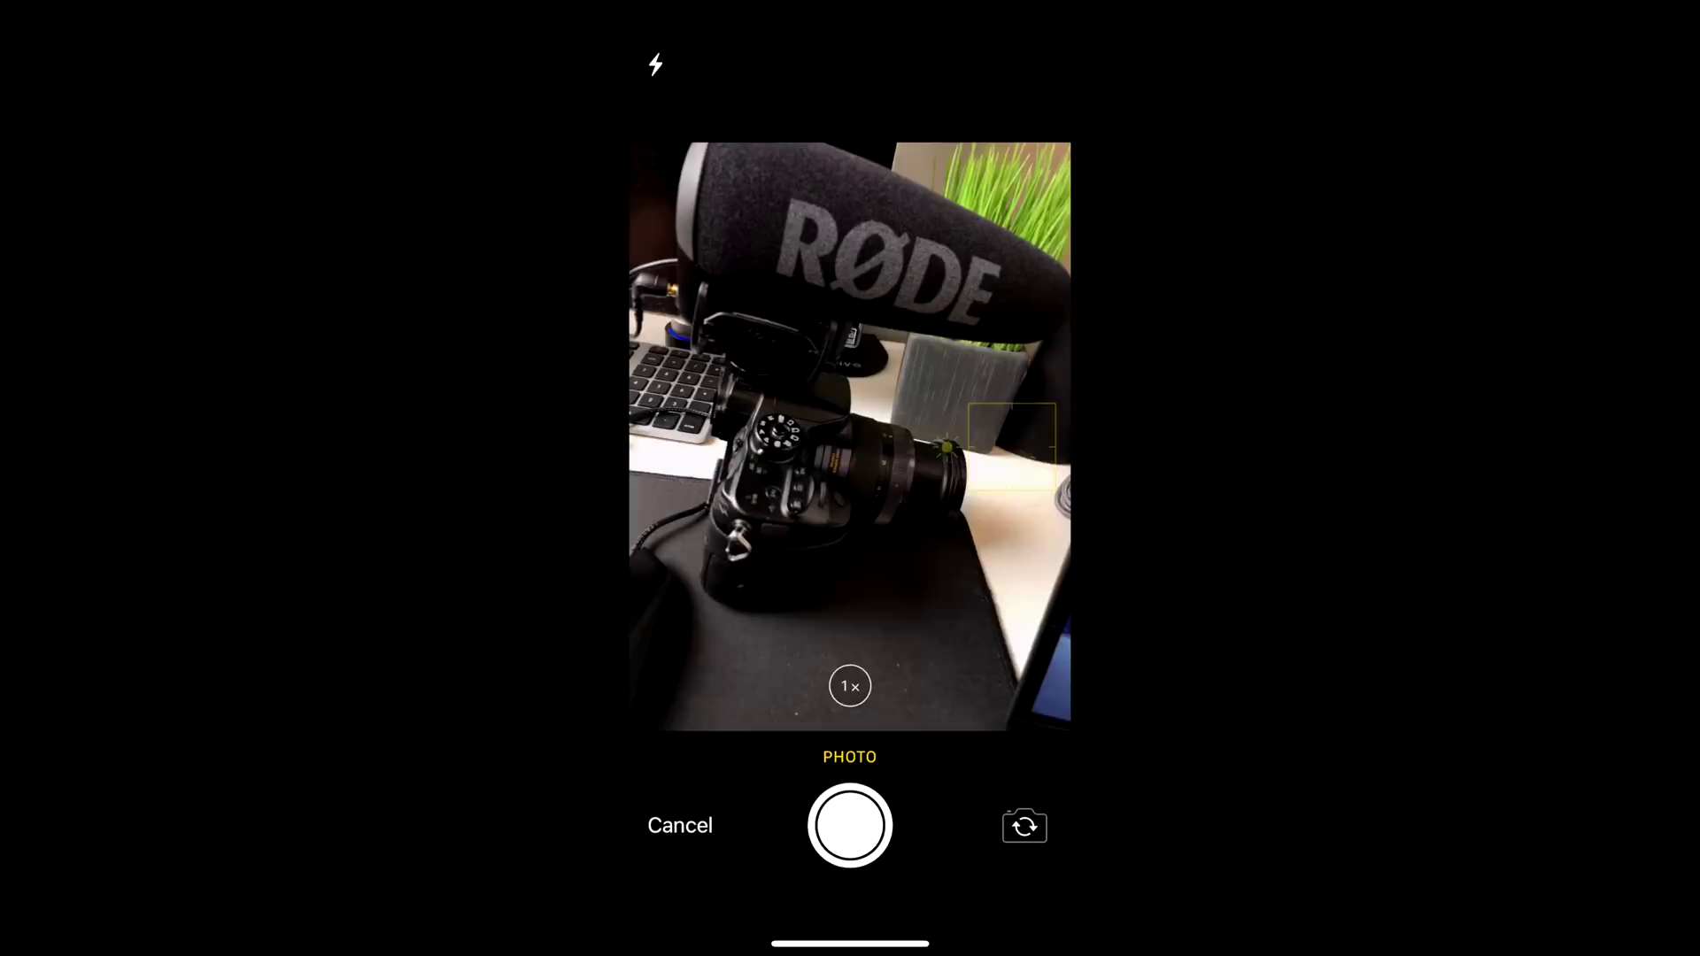
left_click(849, 825)
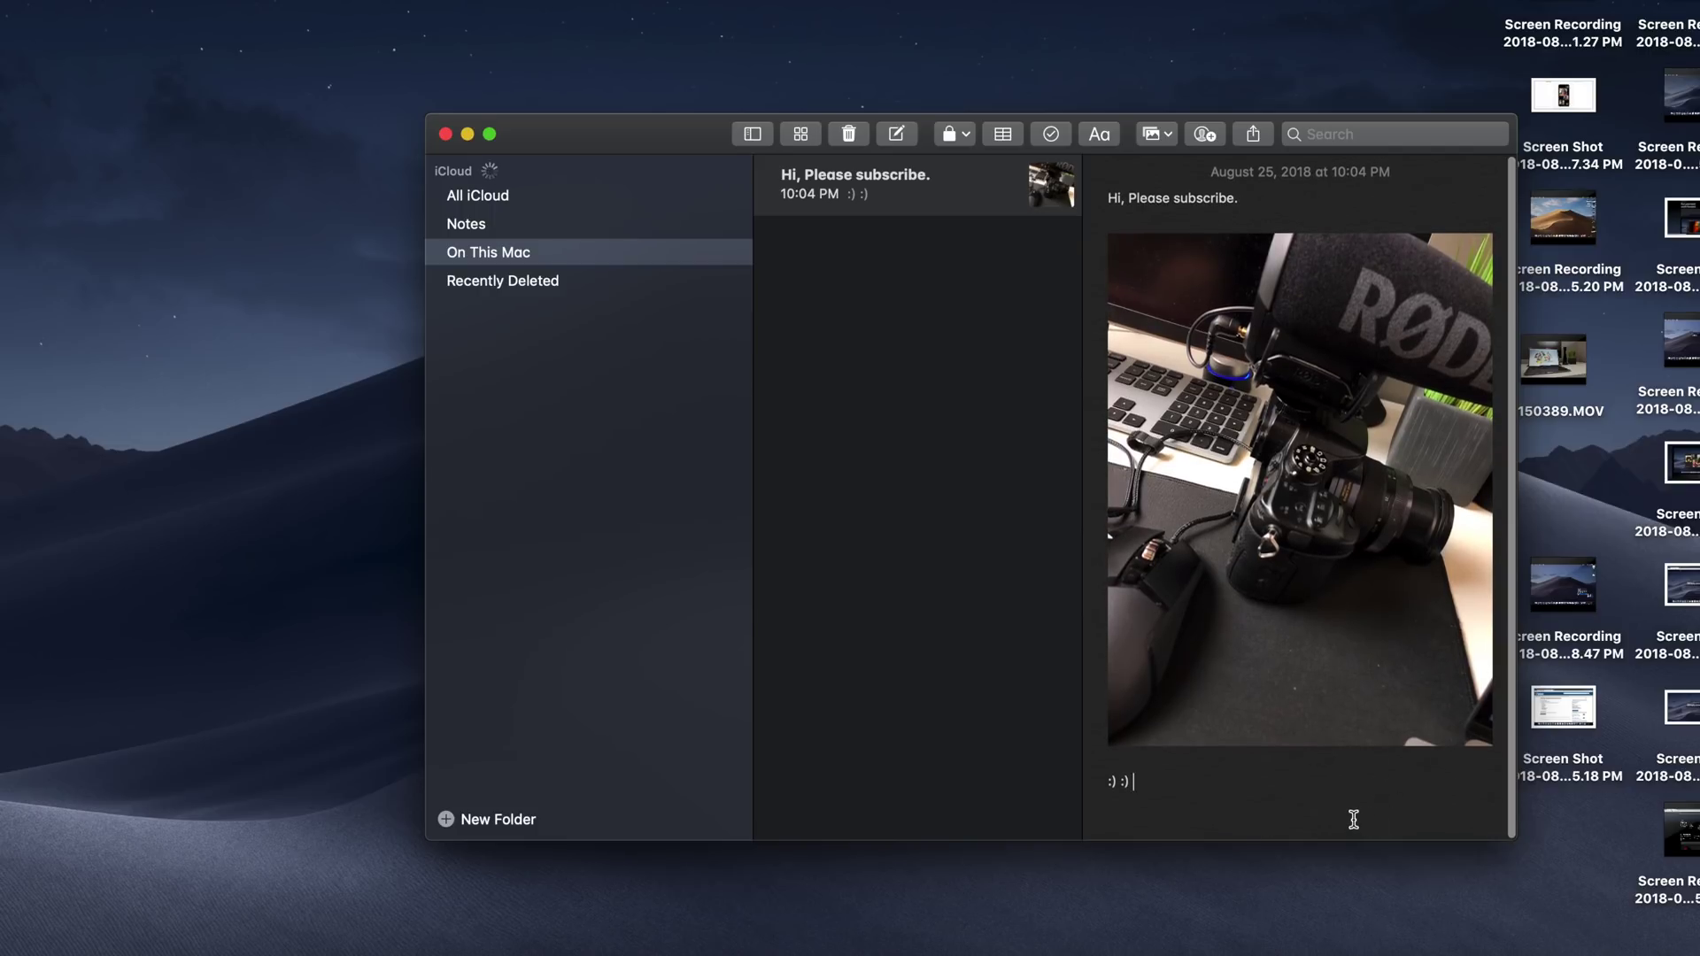
Scroll the note to the spot below the photo for the scanned document
scroll(1312, 803, "up", 1)
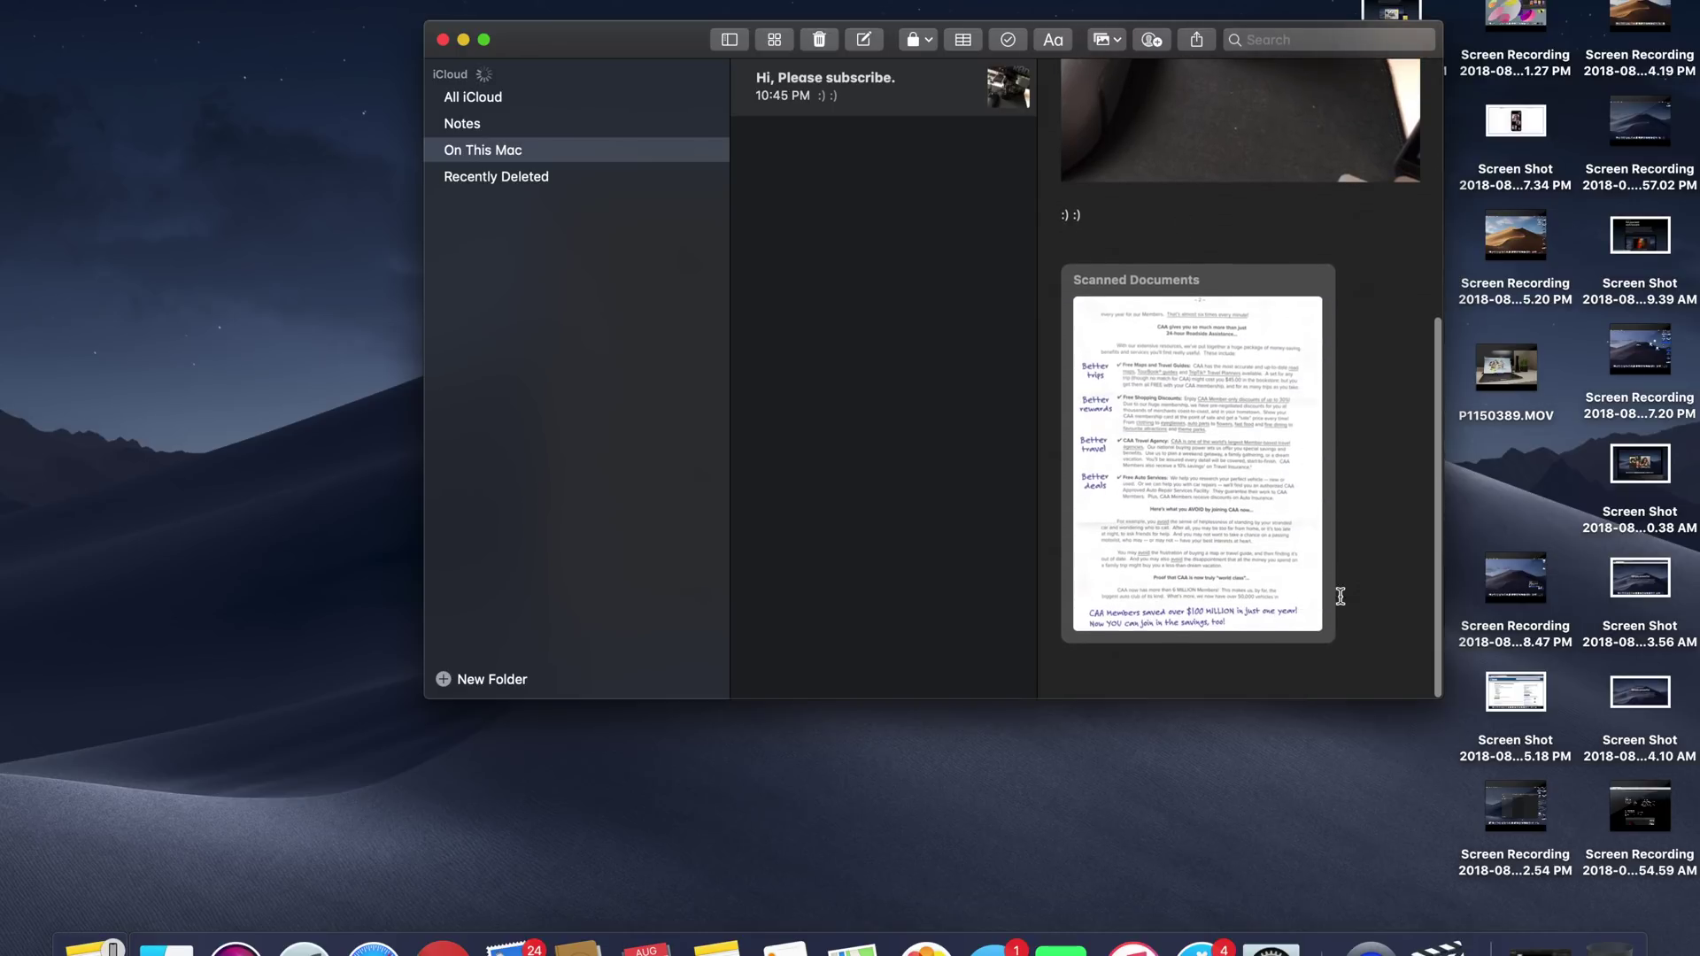
double_click(1281, 603)
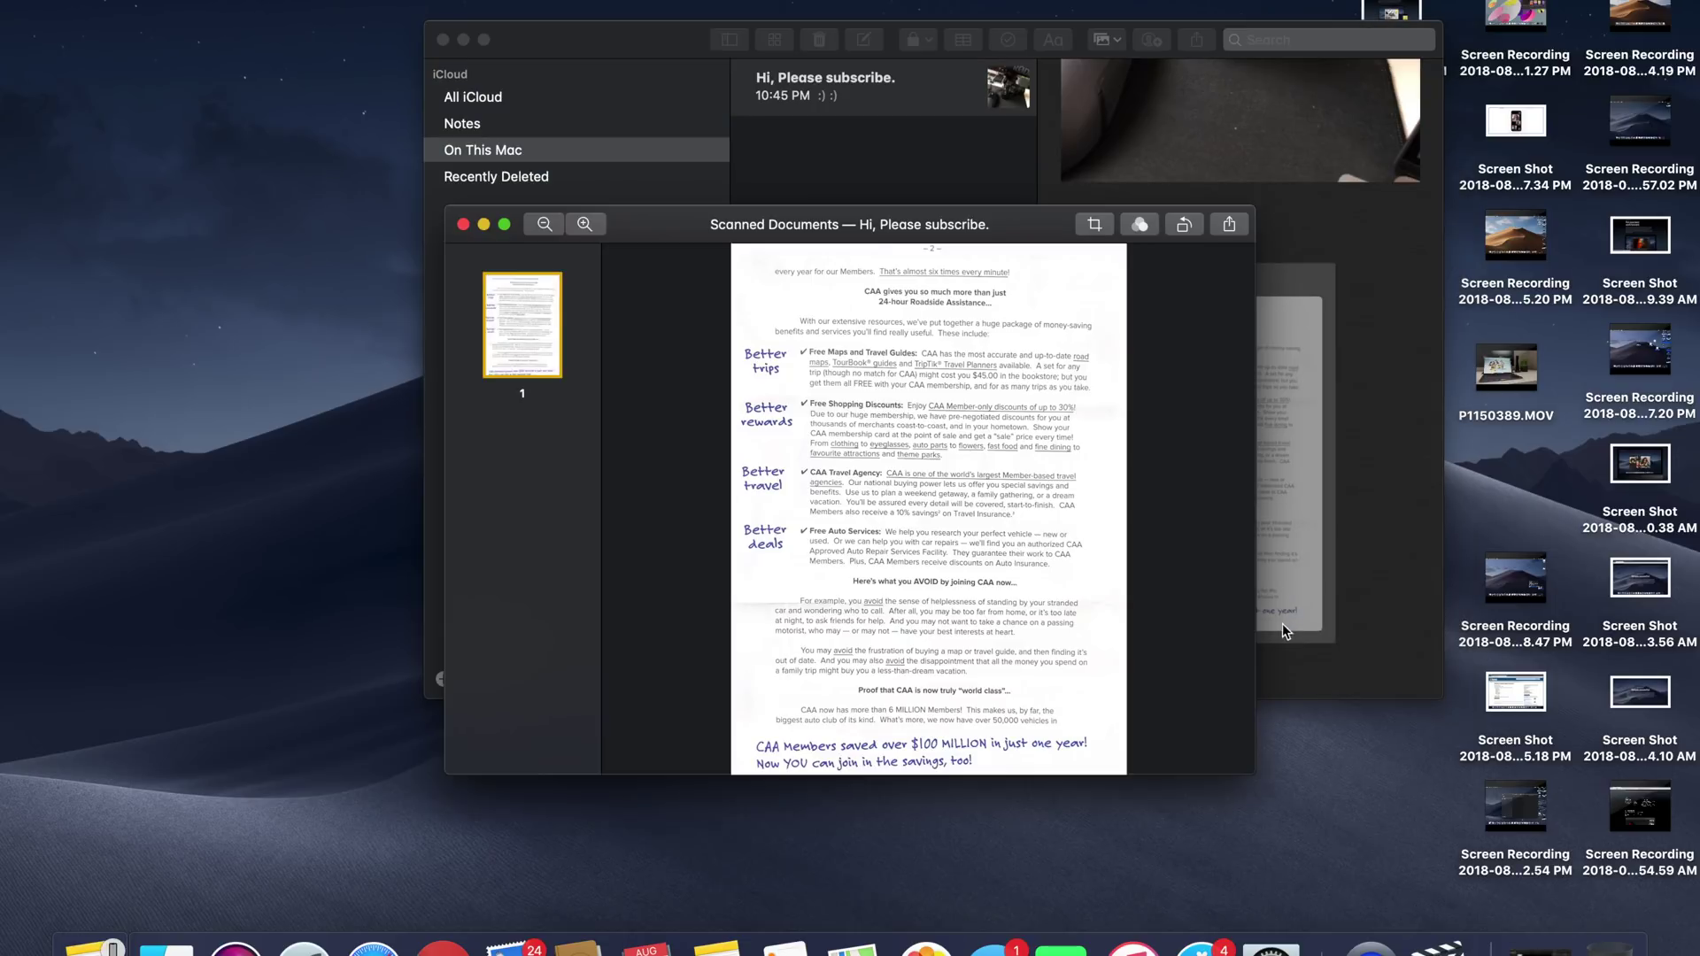
scroll(973, 537, "up", 3)
scroll(972, 537, "down", 5)
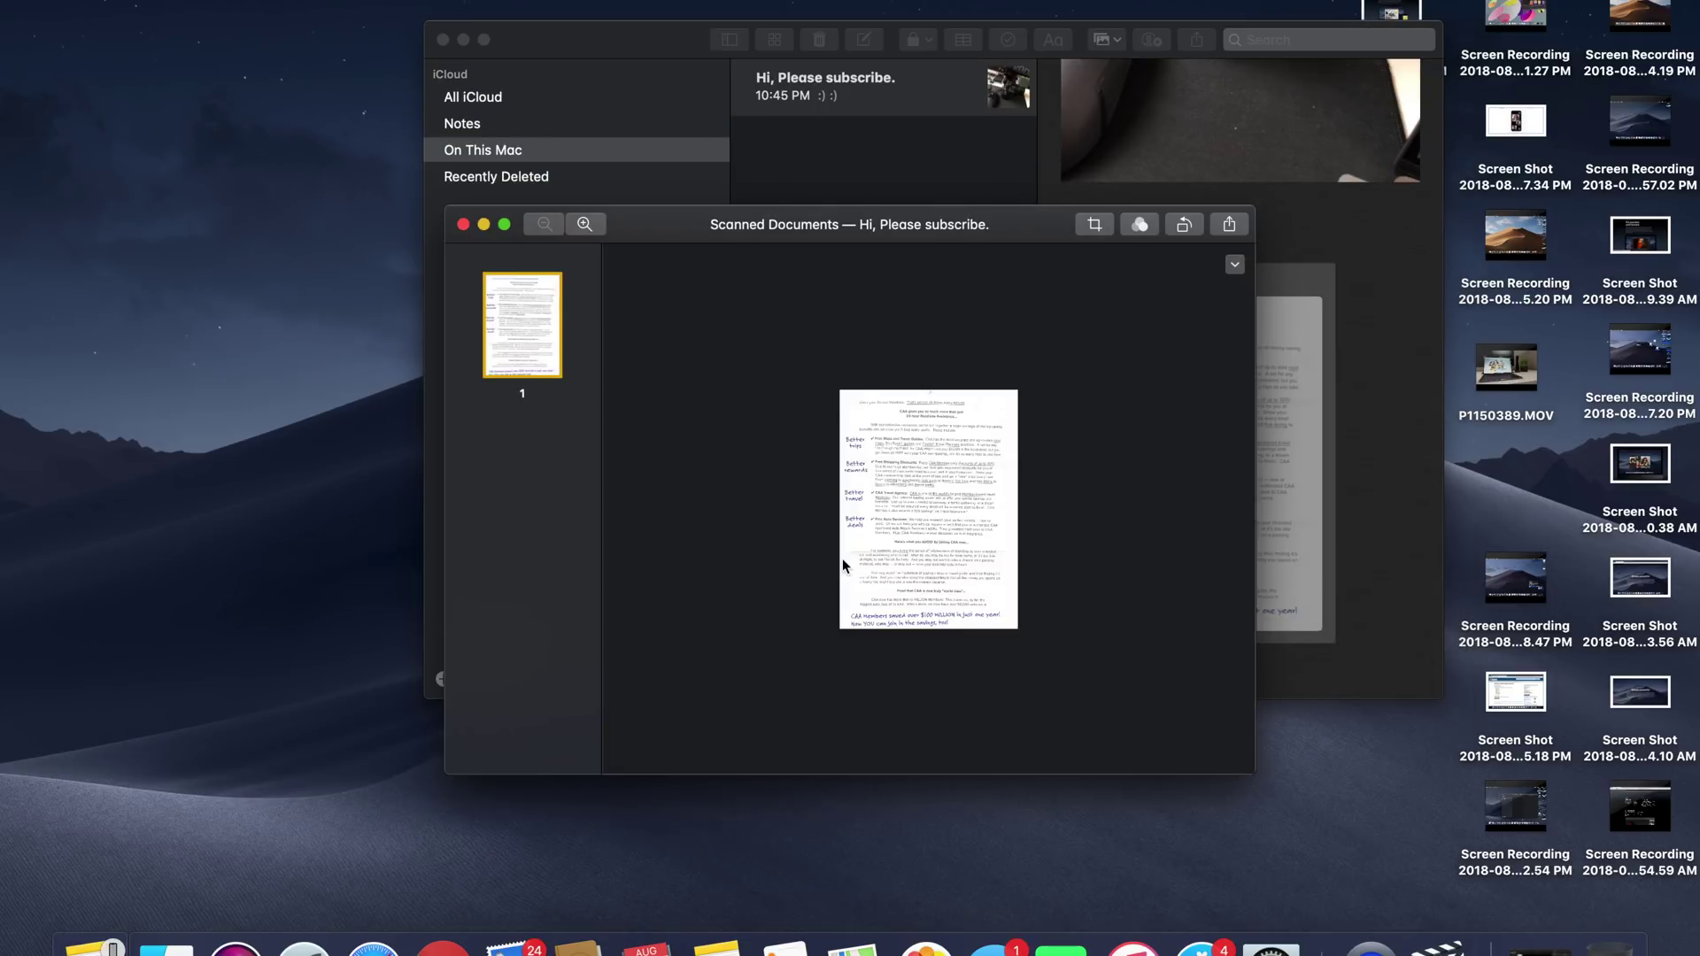
mouse_move(450, 213)
left_mouse_down()
mouse_move(215, 108)
mouse_move(62, 3)
left_mouse_up()
scroll(671, 318, "up", 5)
scroll(681, 332, "up", 2)
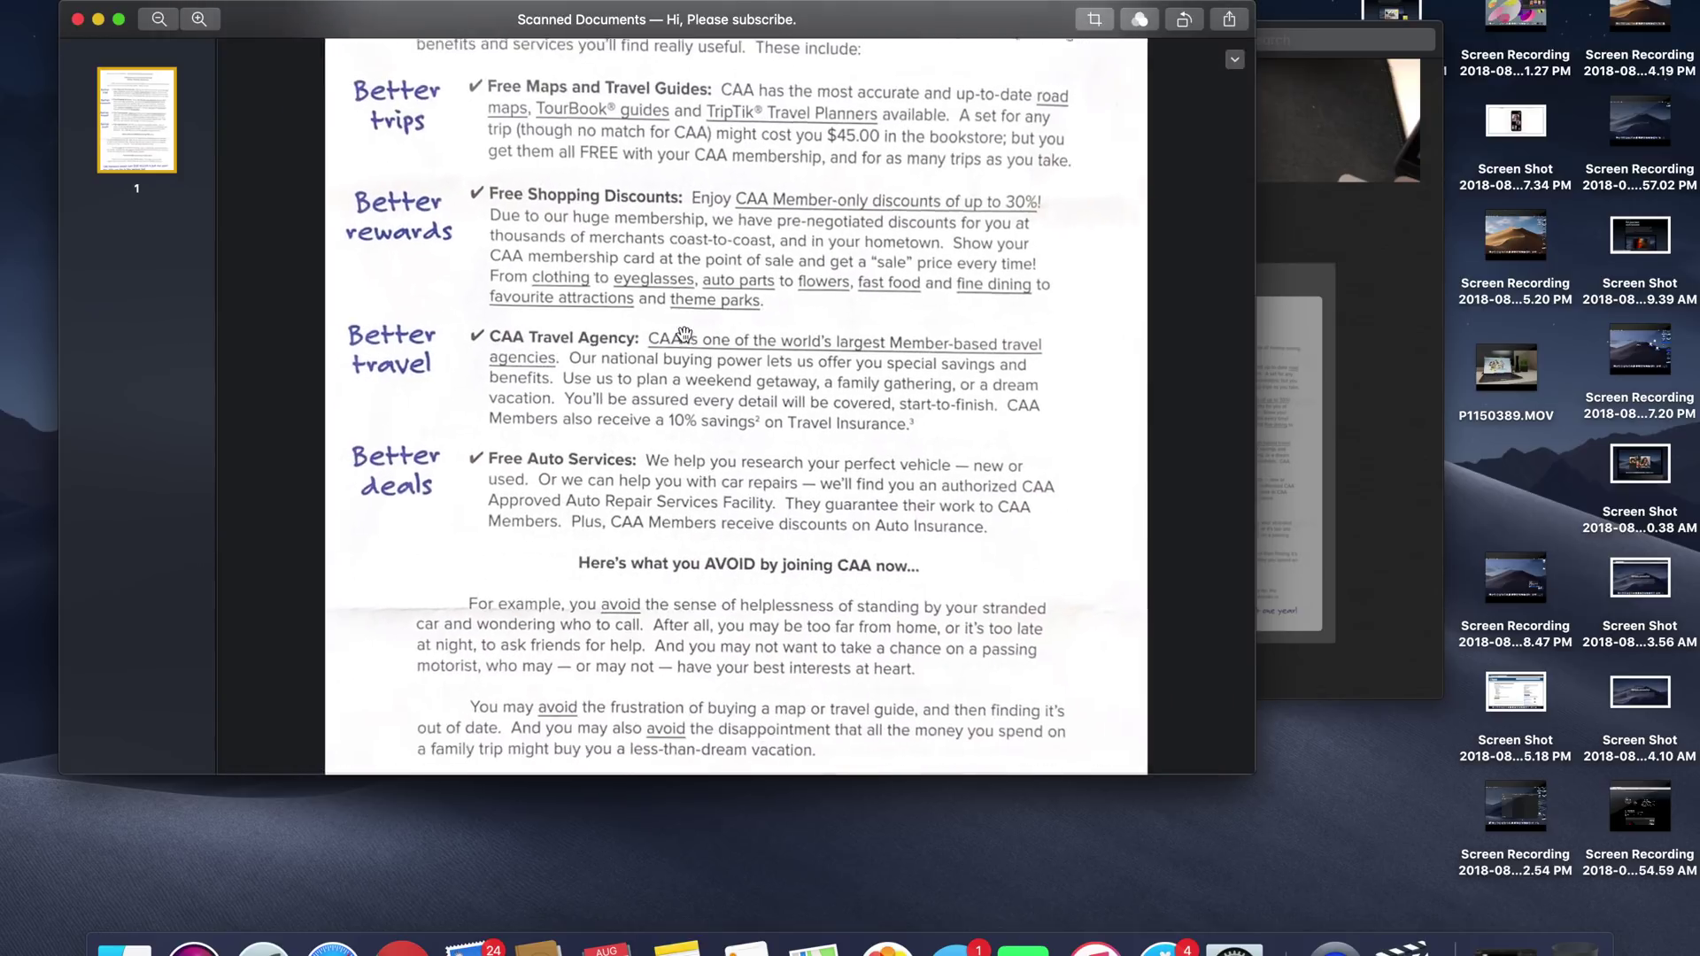
scroll(685, 334, "up", 2)
scroll(684, 334, "up", 2)
scroll(684, 334, "down", 1)
scroll(684, 335, "down", 3)
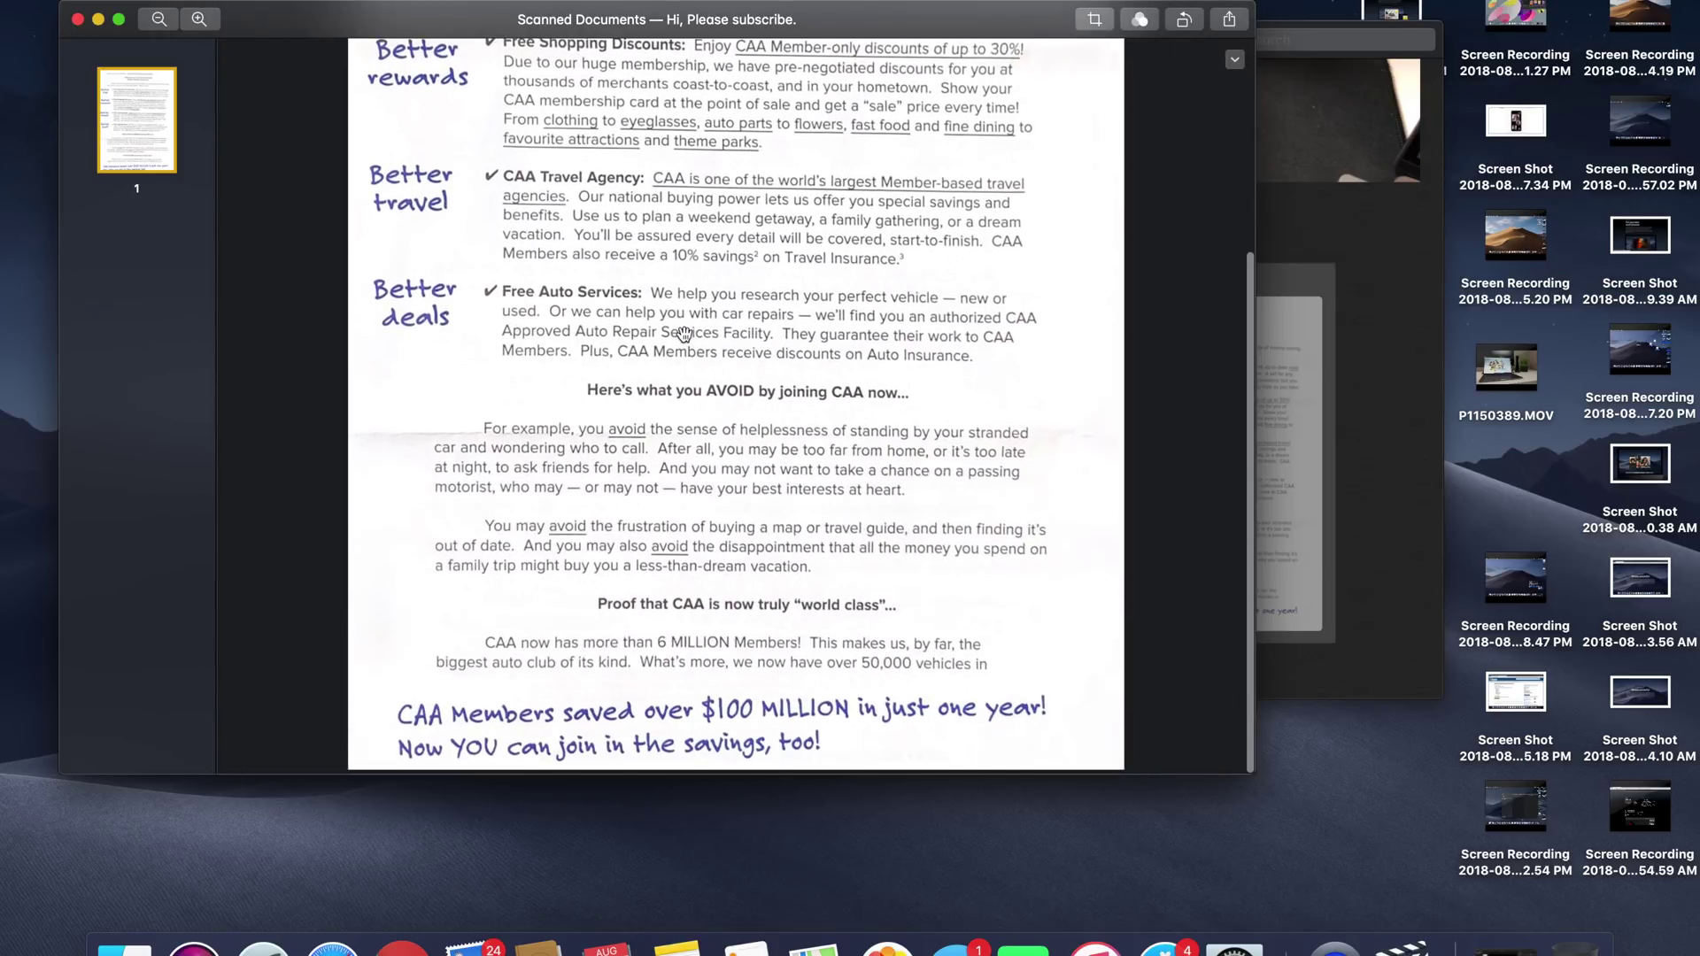
scroll(684, 335, "up", 4)
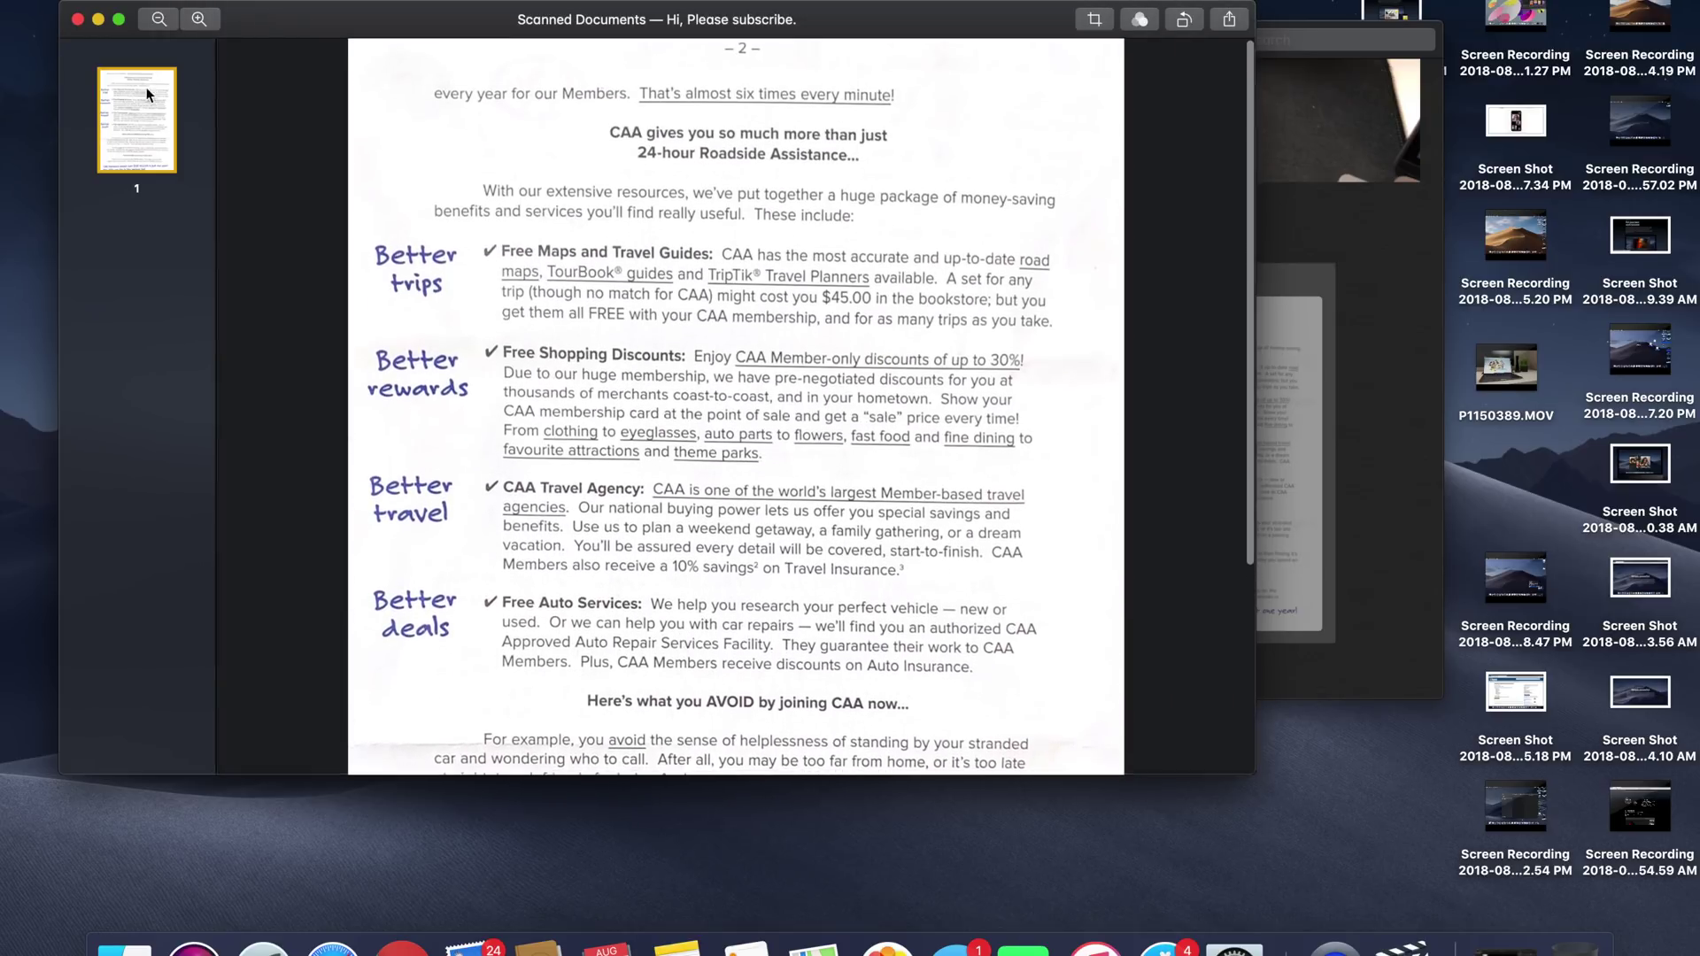
left_click(78, 19)
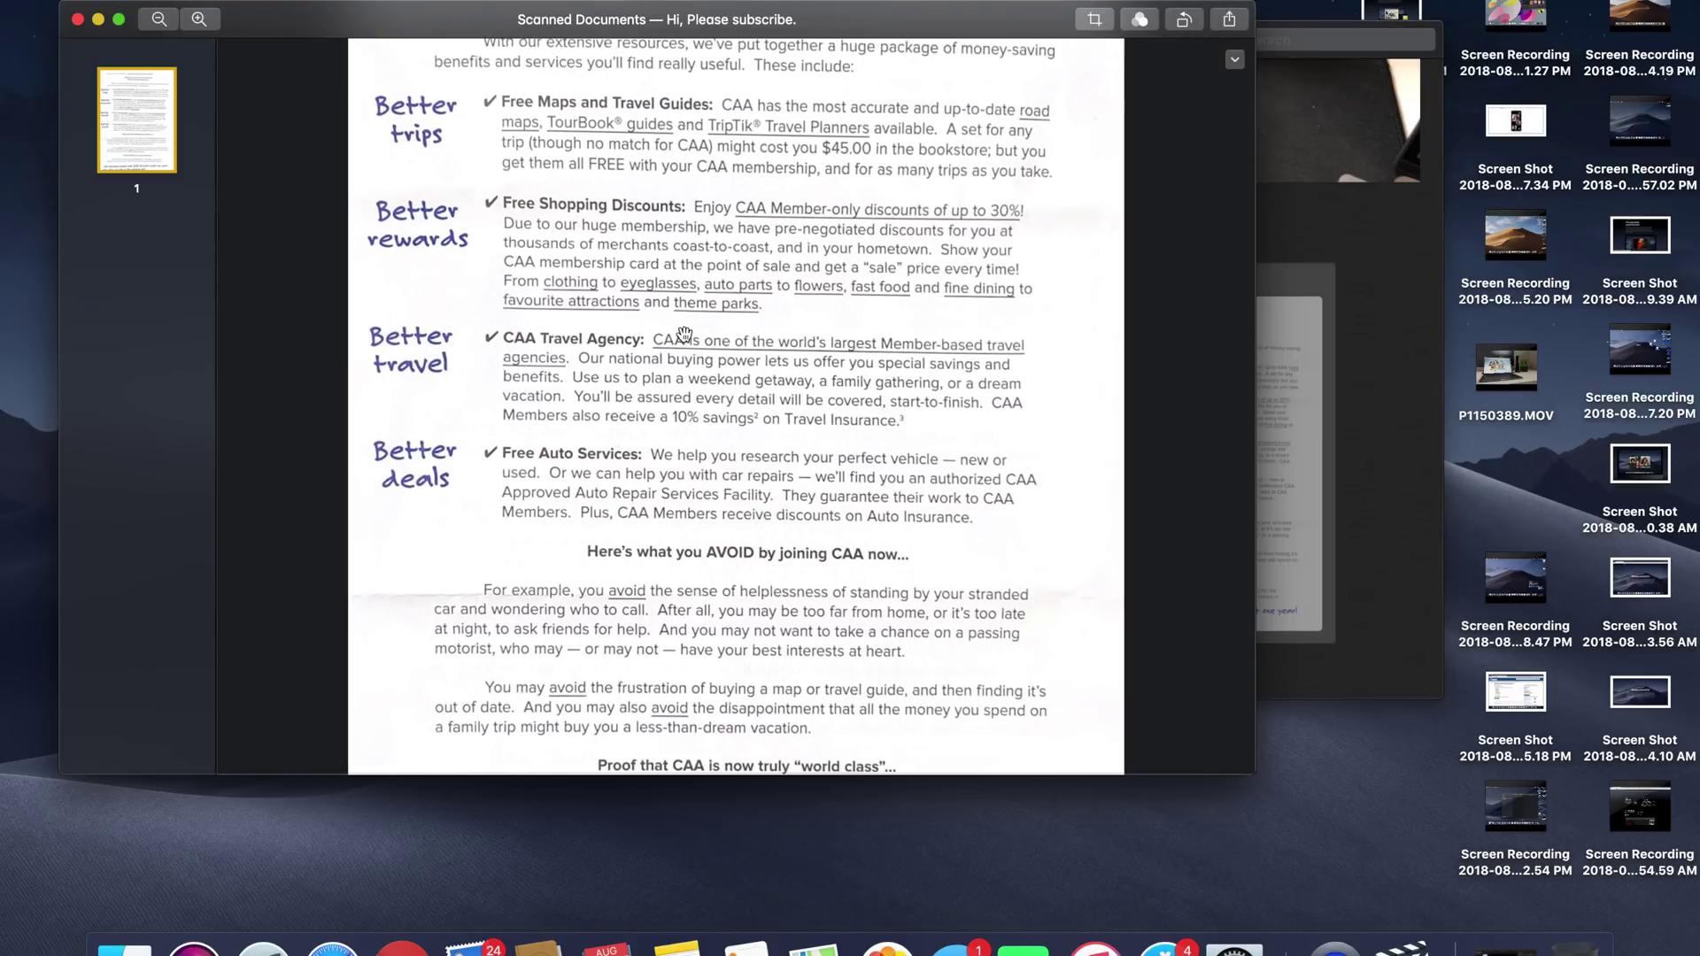
scroll(684, 335, "up", 3)
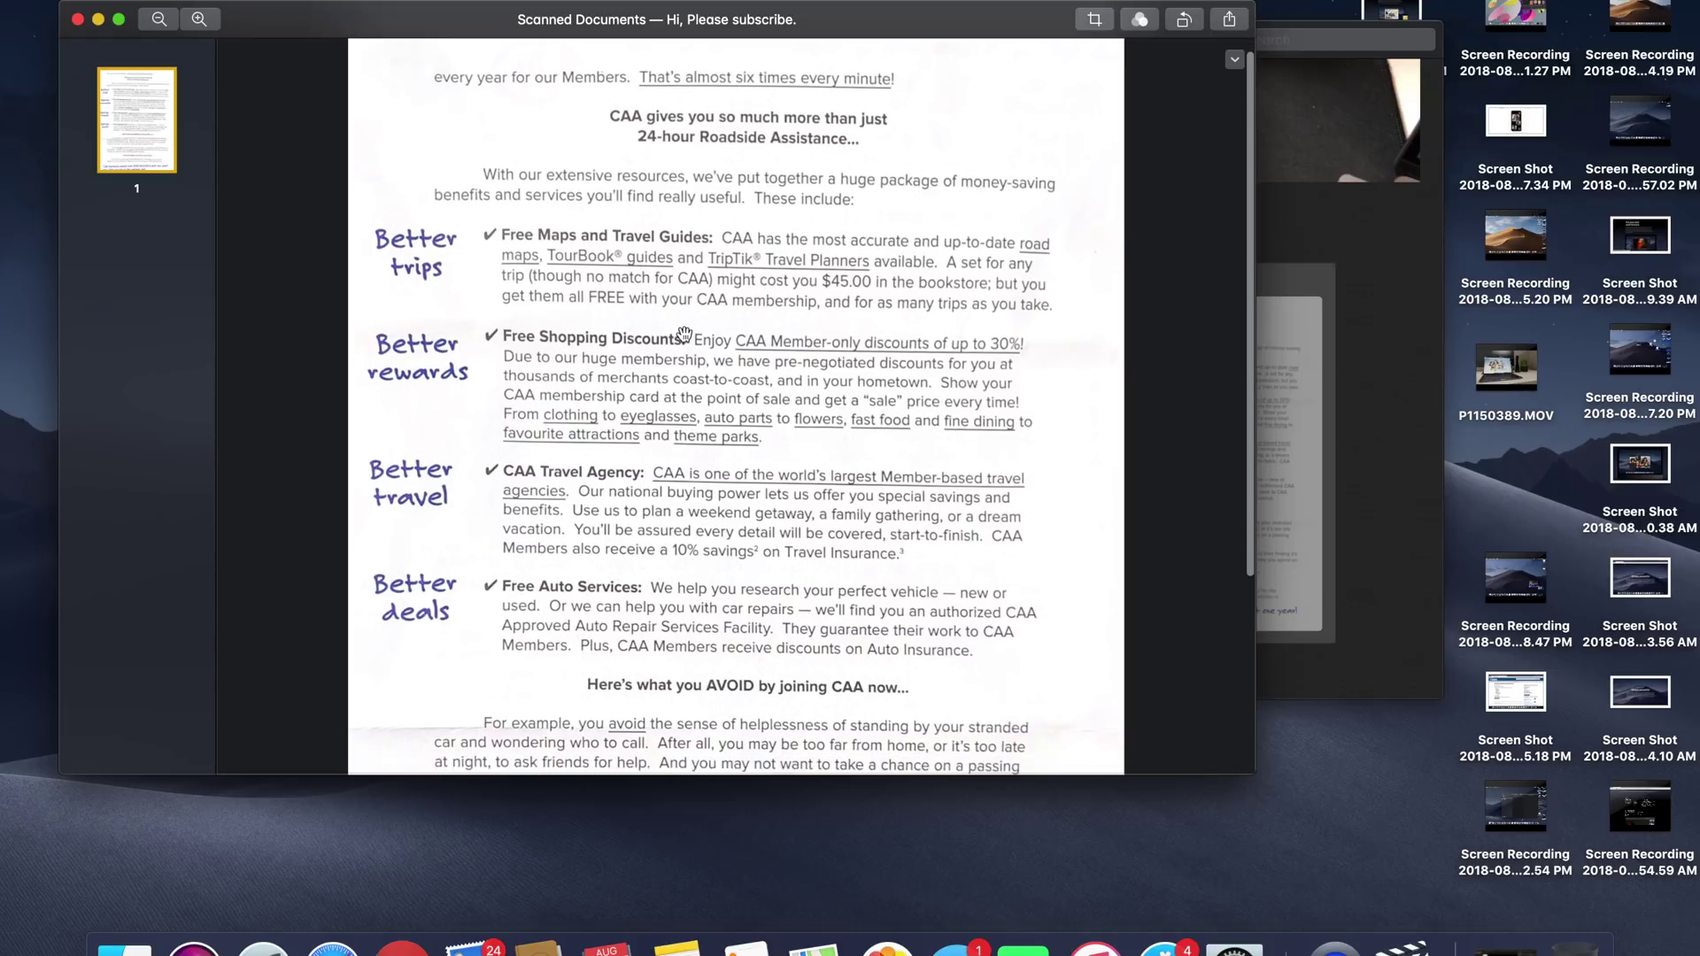
scroll(684, 334, "down", 4)
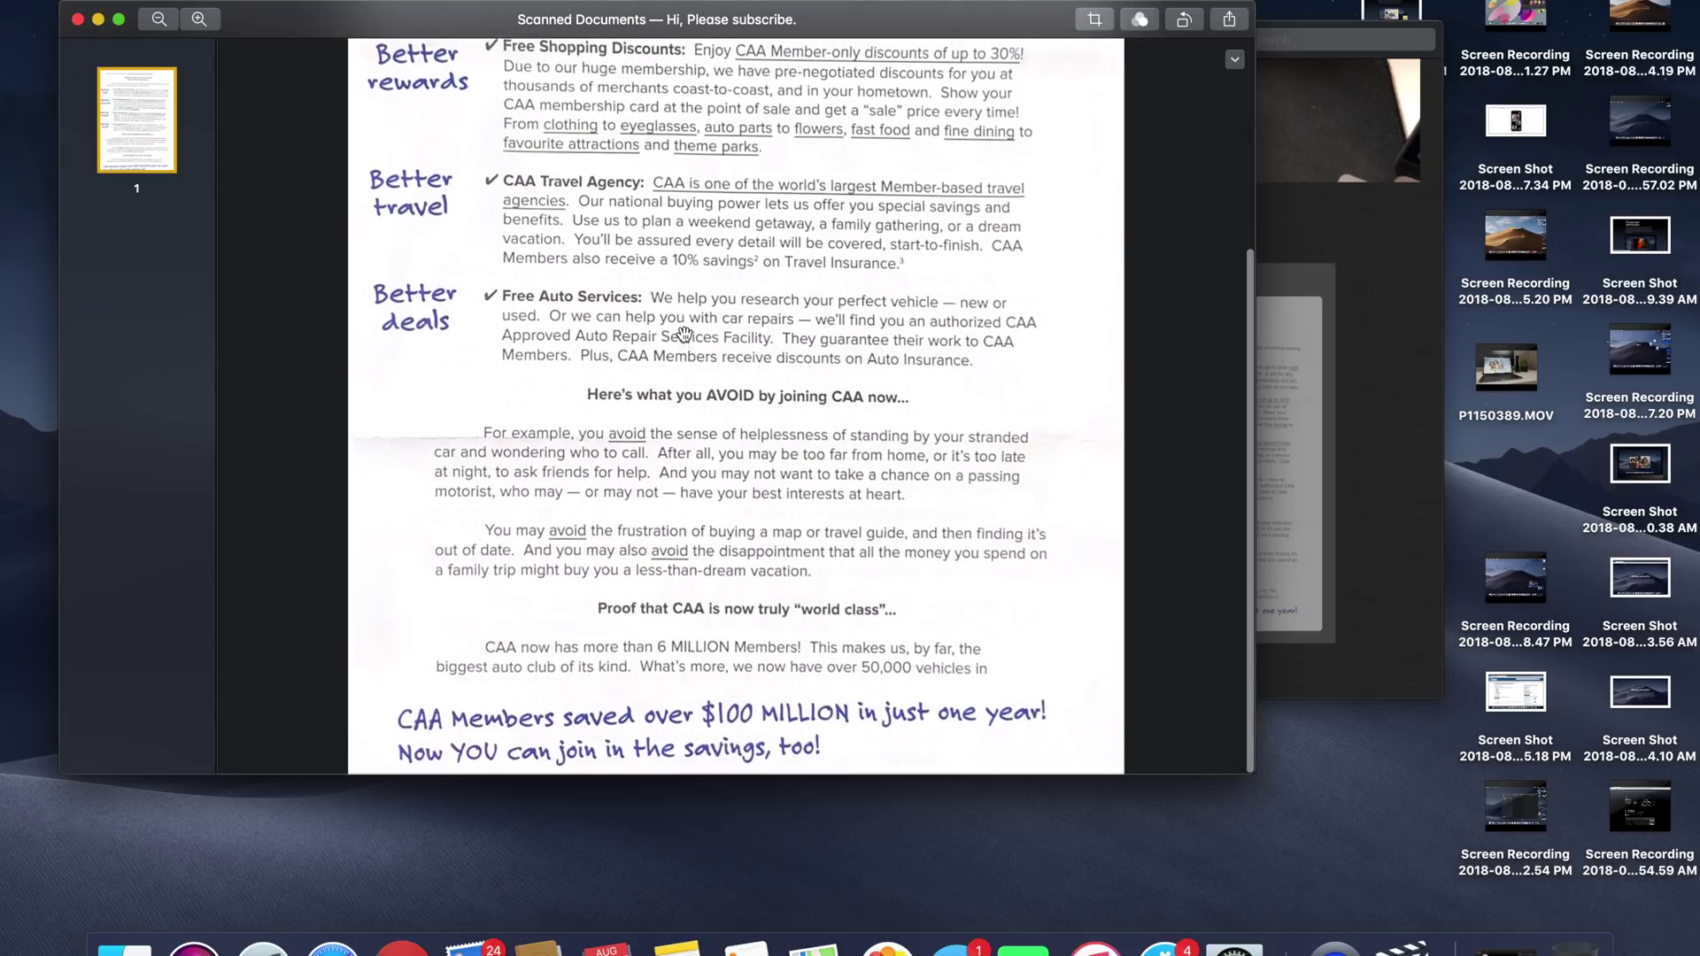
scroll(518, 274, "up", 4)
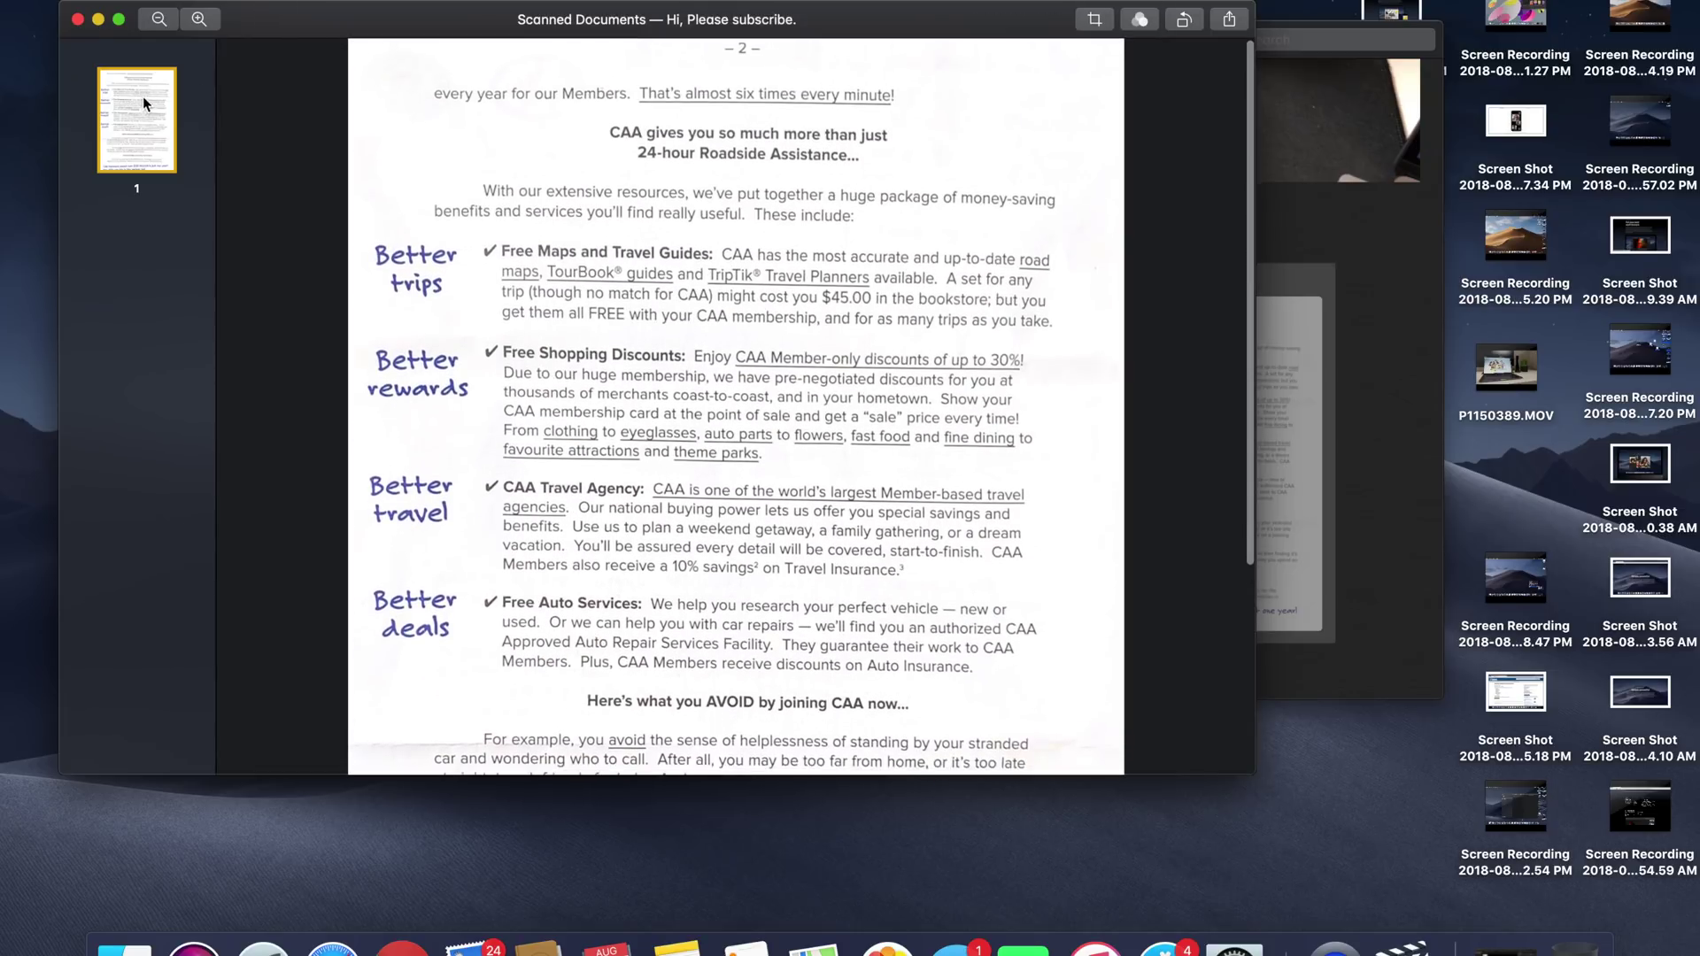
left_click(78, 19)
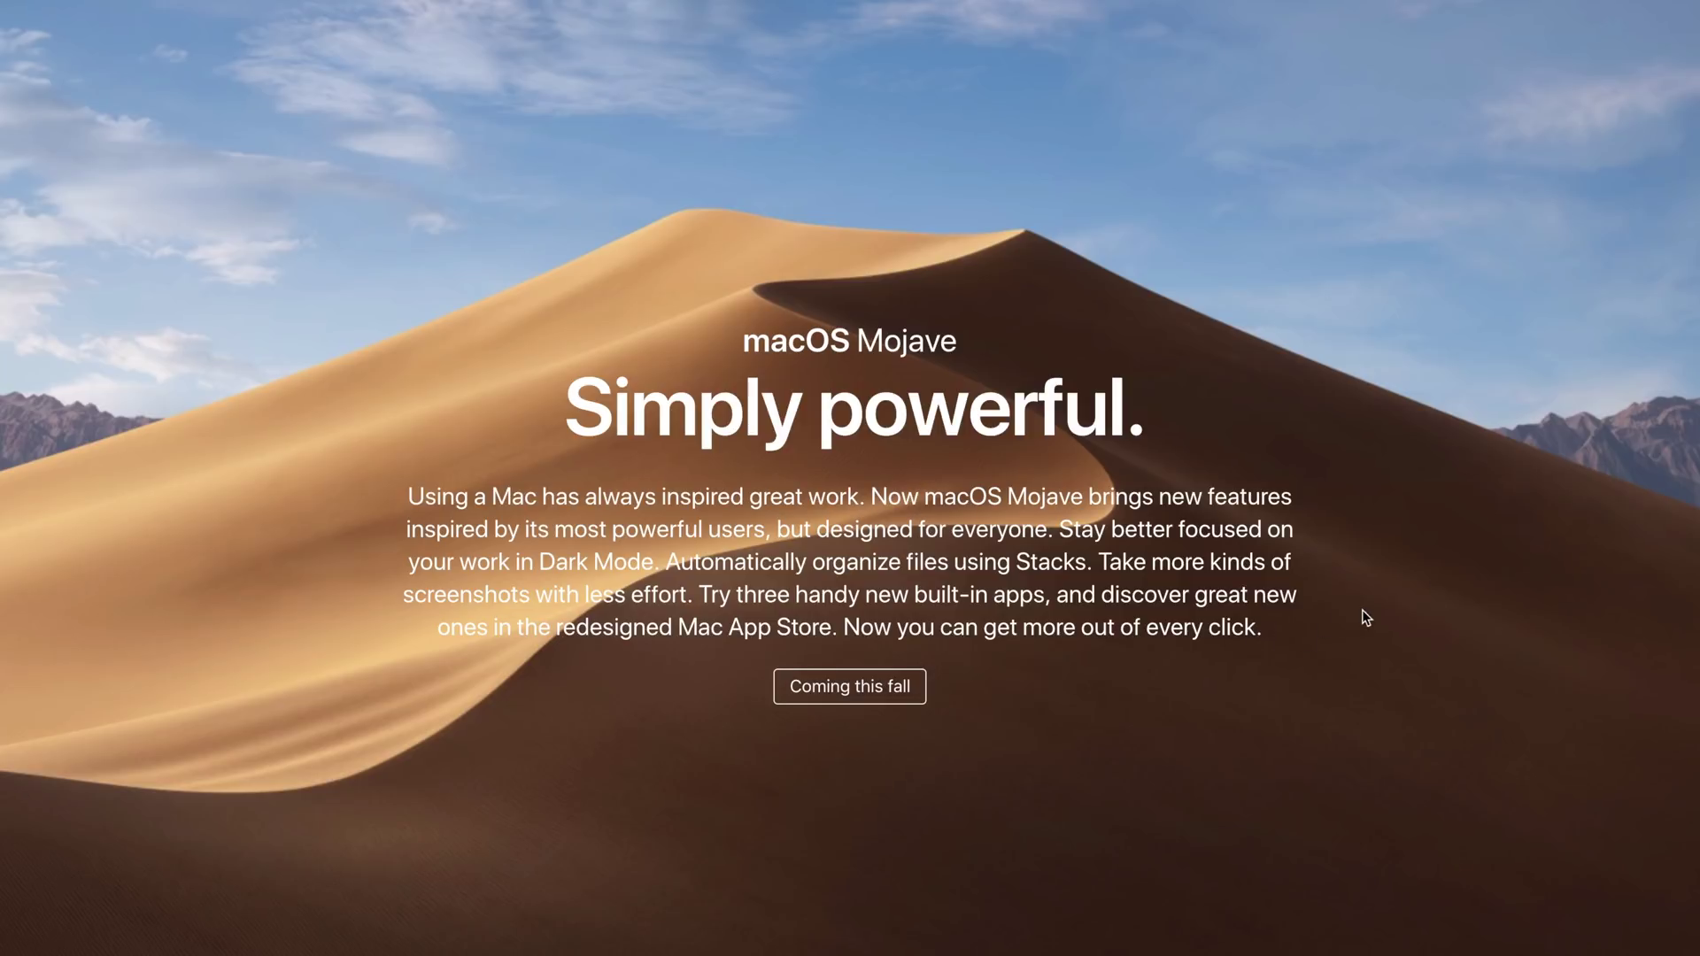
Scroll the Mojave page past Dark Mode and Dynamic Desktop down to the Stacks section
scroll(1245, 687, "down", 3)
scroll(1245, 687, "down", 4)
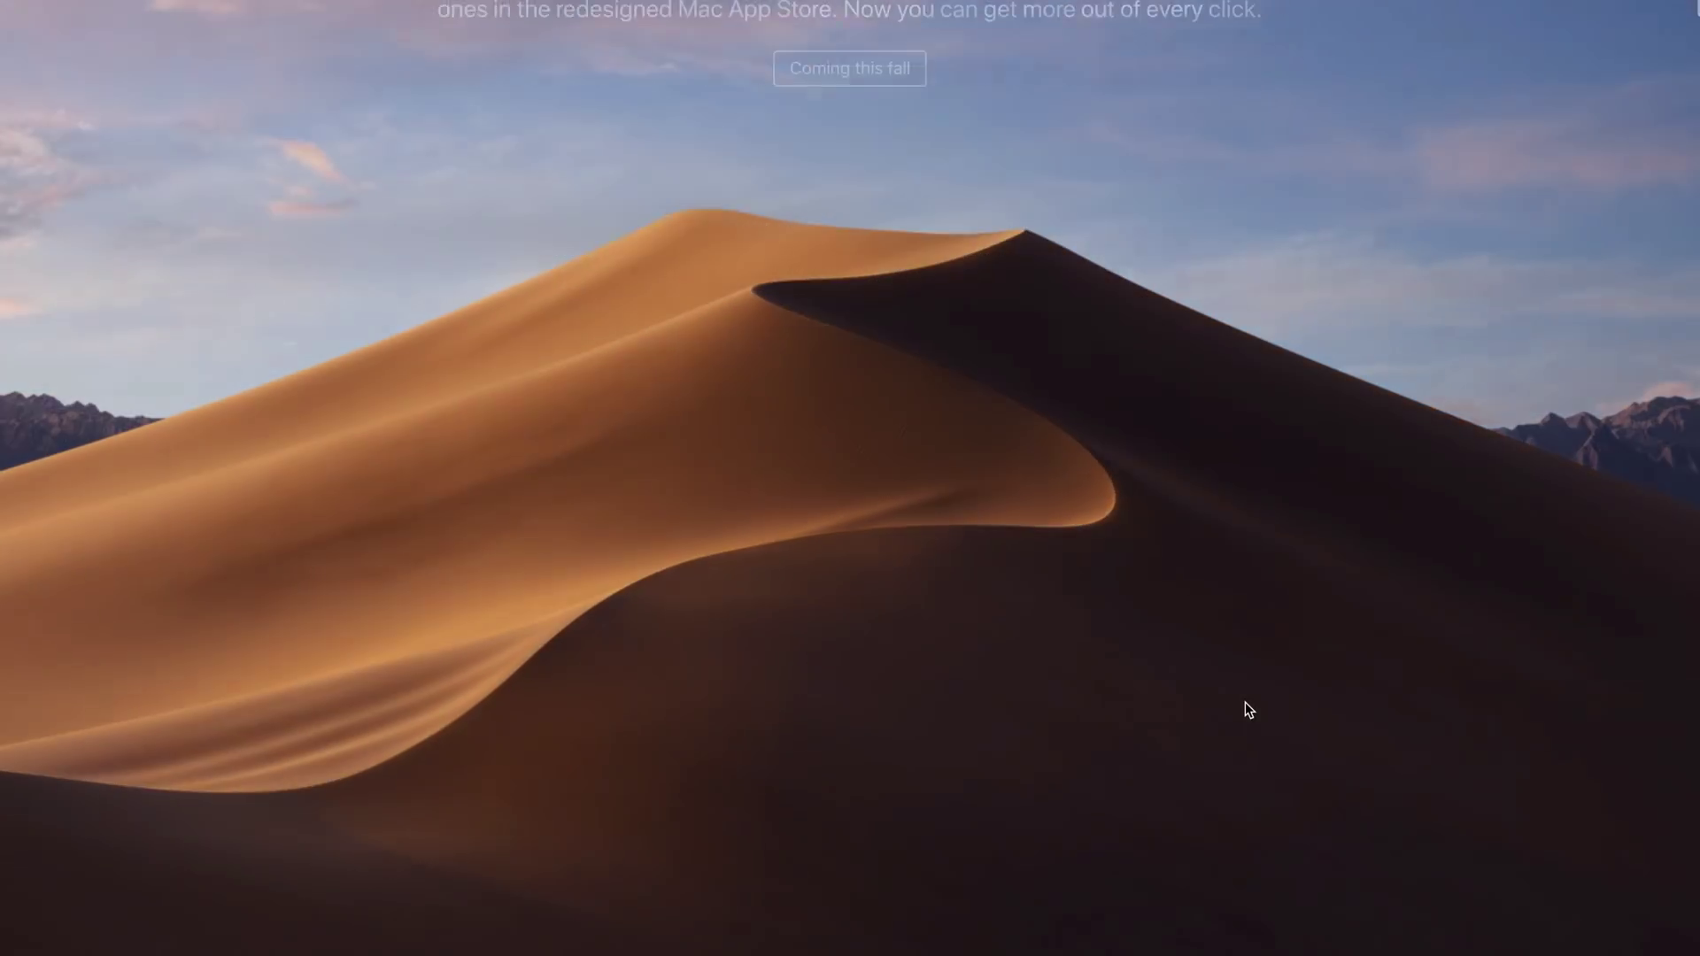
scroll(1245, 701, "down", 5)
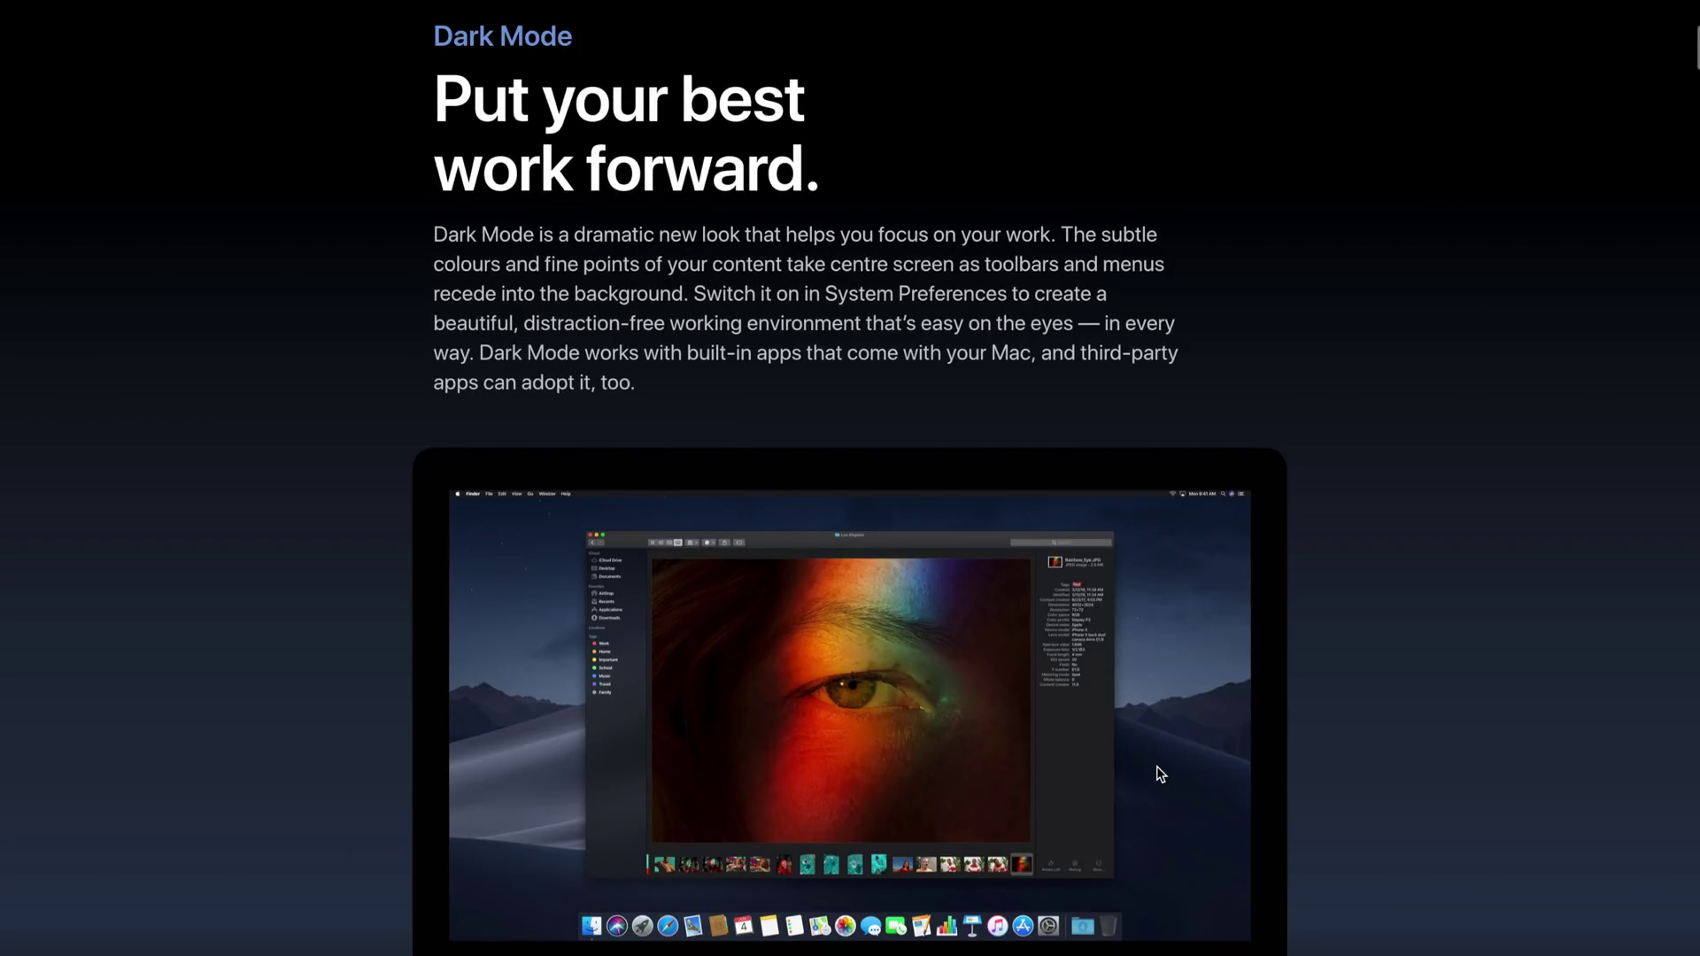
scroll(1156, 767, "down", 3)
scroll(1157, 767, "down", 5)
scroll(1156, 767, "down", 2)
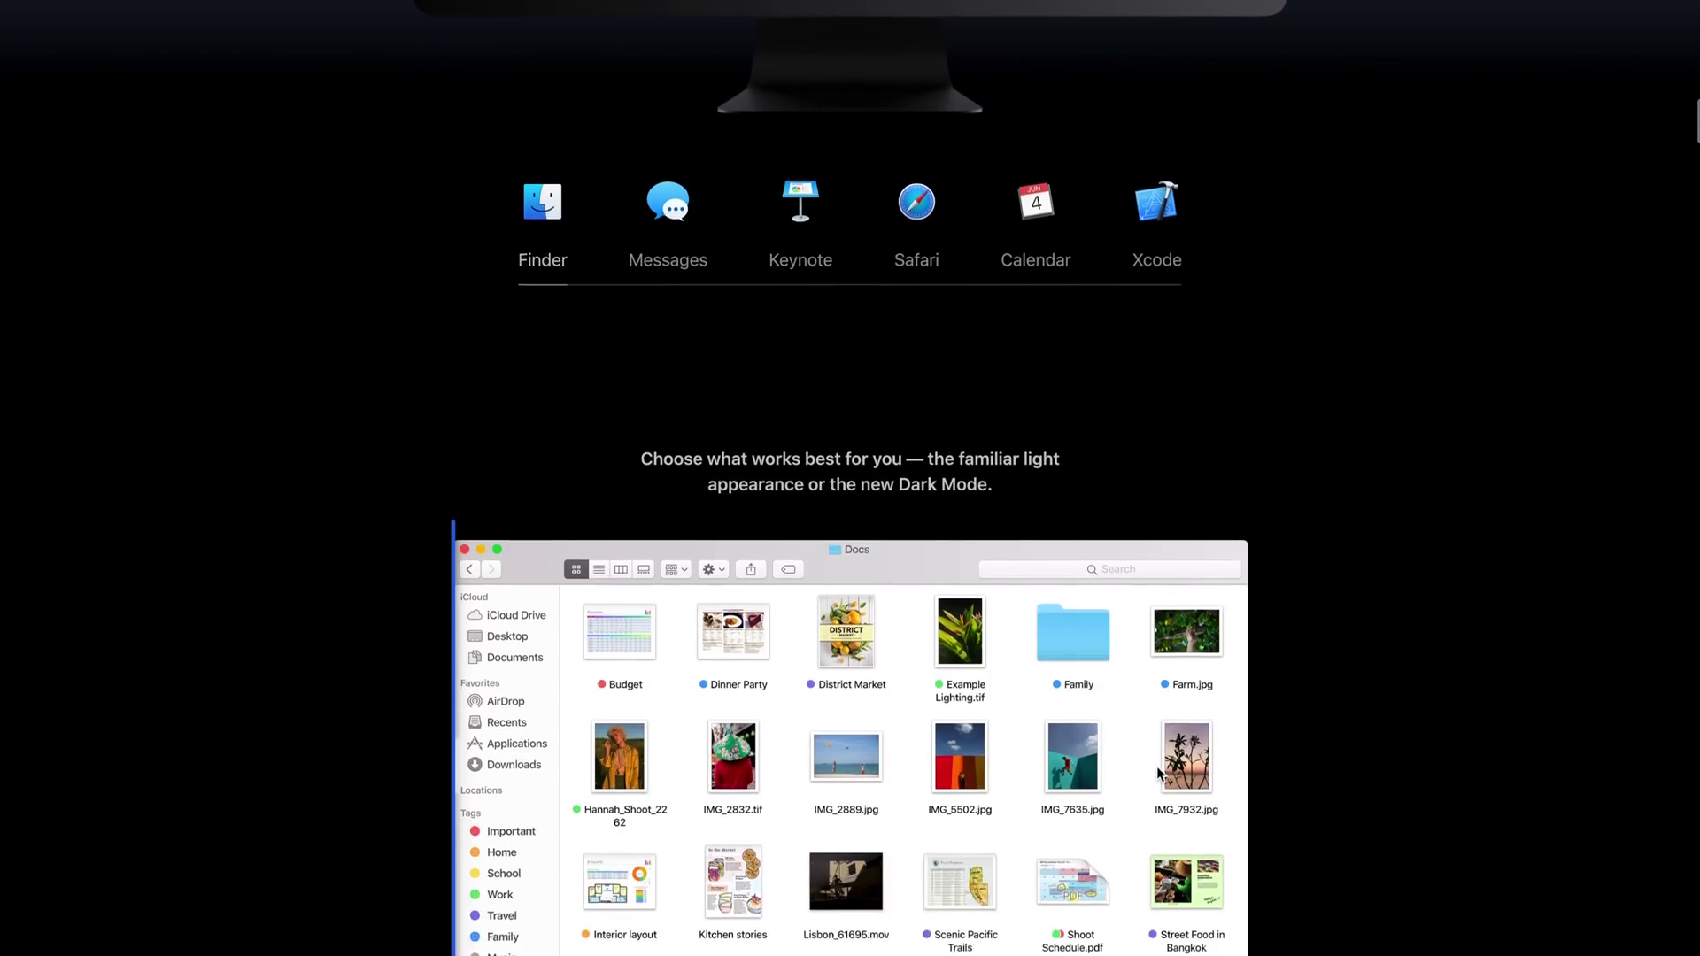
scroll(1158, 773, "down", 2)
scroll(1158, 773, "down", 2)
scroll(1158, 773, "down", 5)
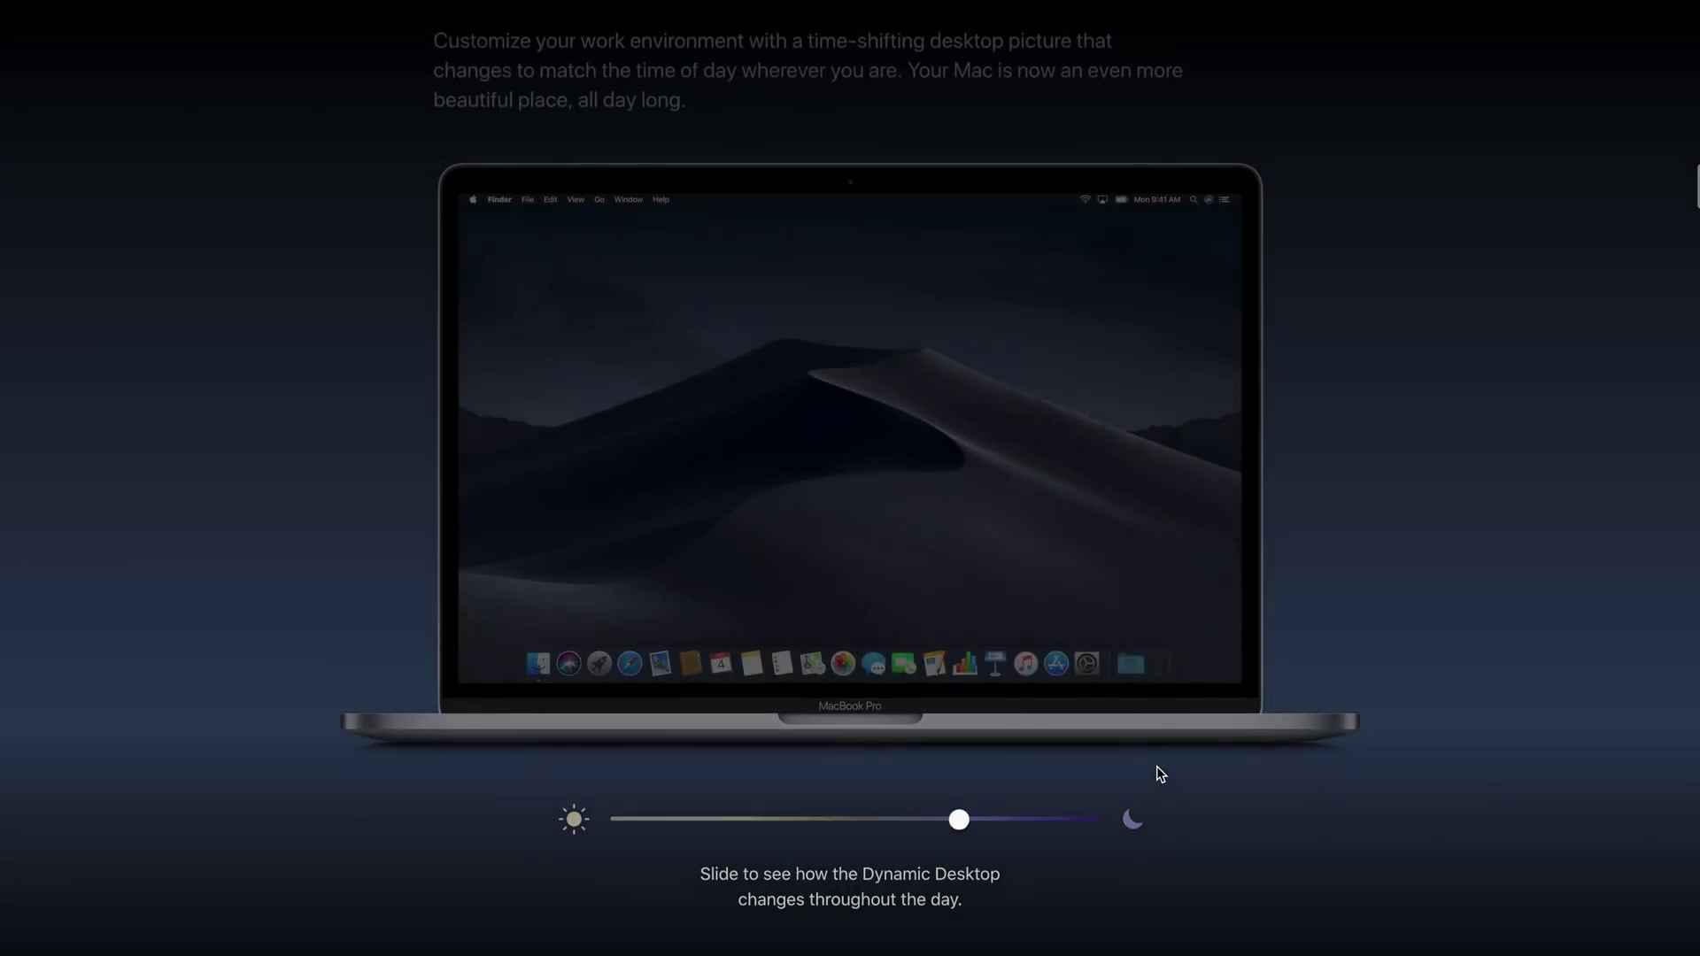
scroll(1160, 774, "up", 2)
scroll(1159, 774, "down", 5)
scroll(1160, 774, "down", 5)
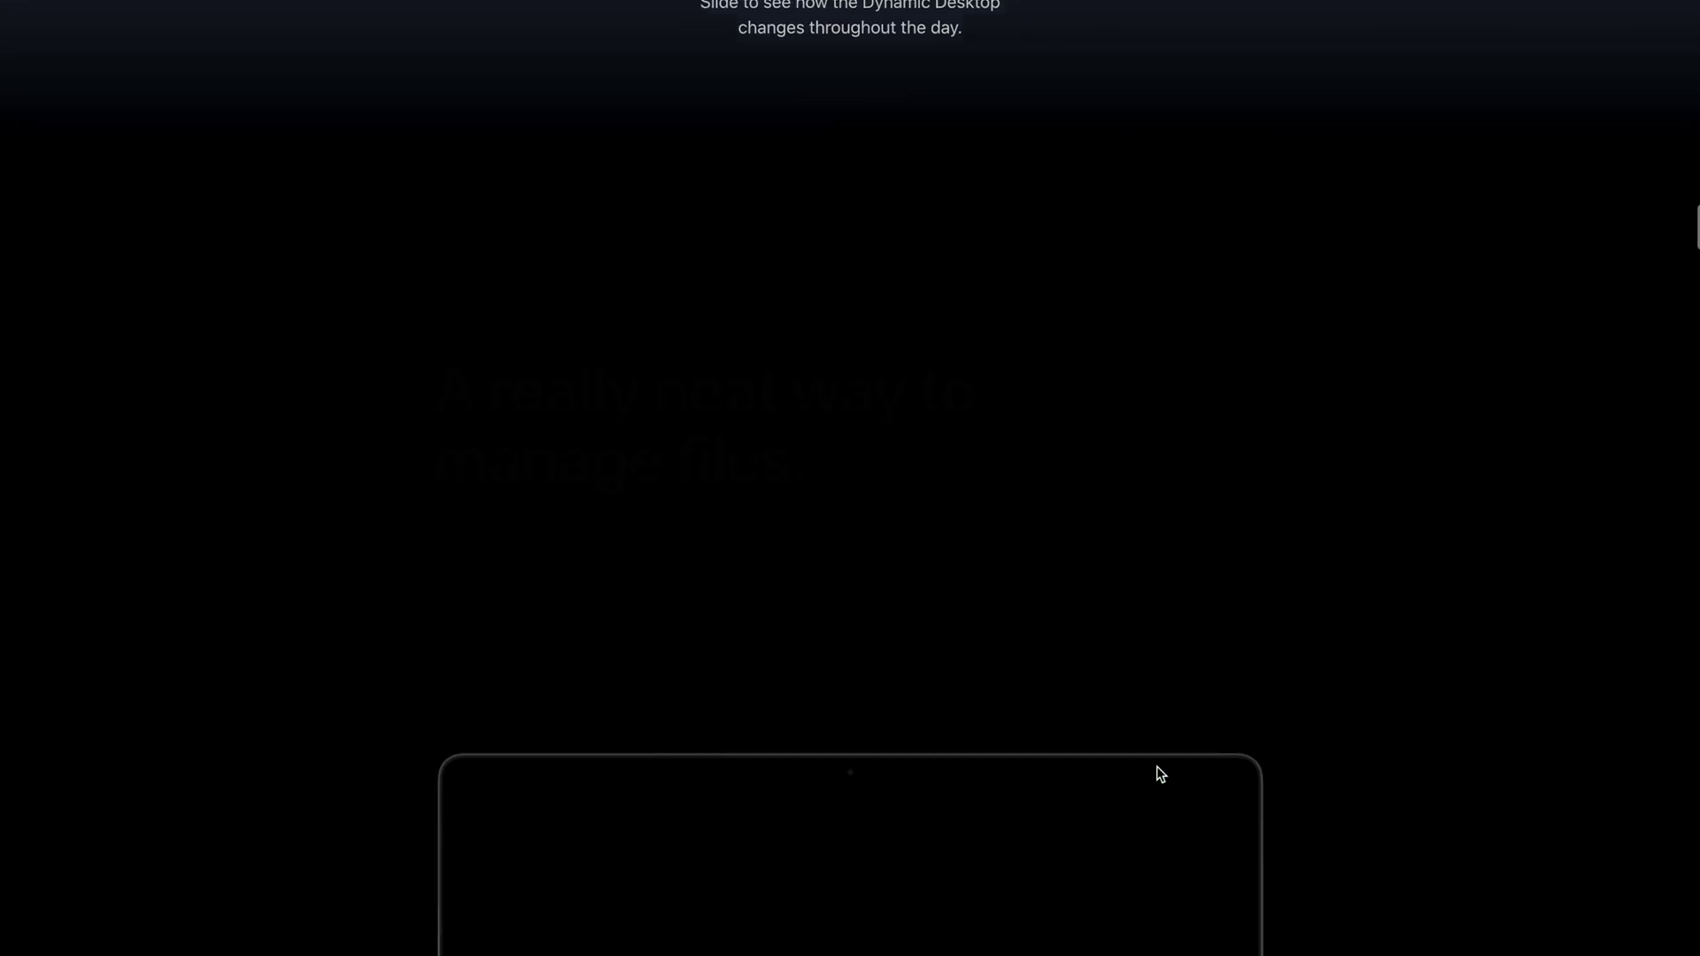